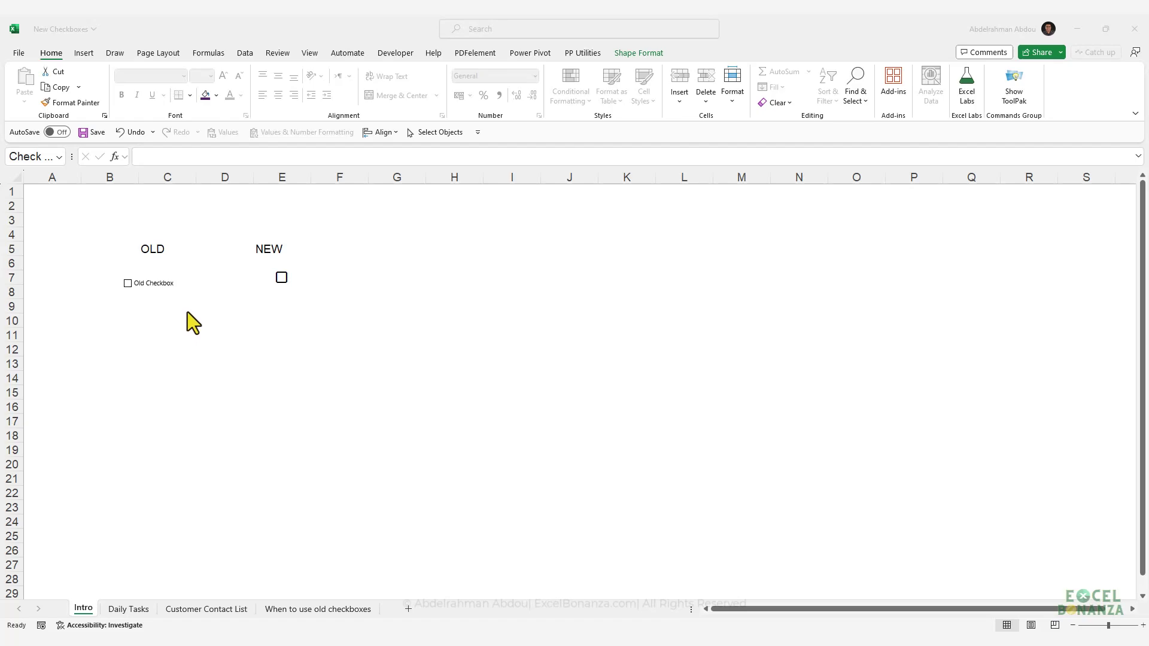
# Nudge the Old Checkbox control down and right, then tick and untick the E7 checkbox
pyautogui.click(157, 282)
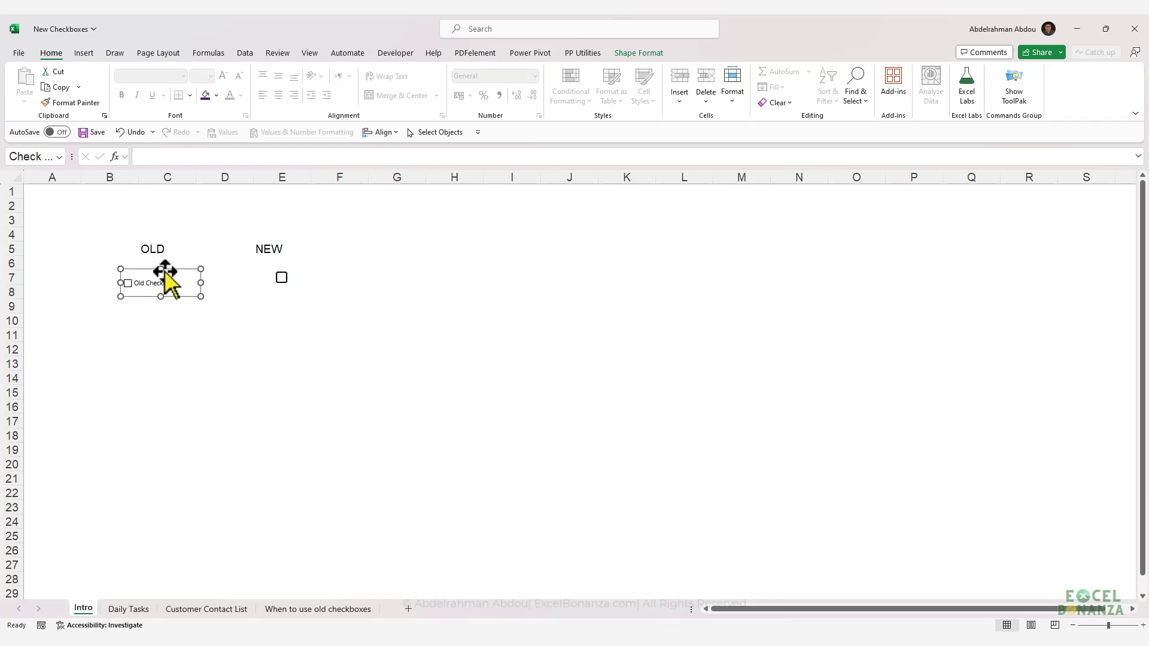
pyautogui.moveTo(166, 271)
pyautogui.mouseDown()
pyautogui.moveTo(178, 269)
pyautogui.moveTo(169, 279)
pyautogui.mouseUp()
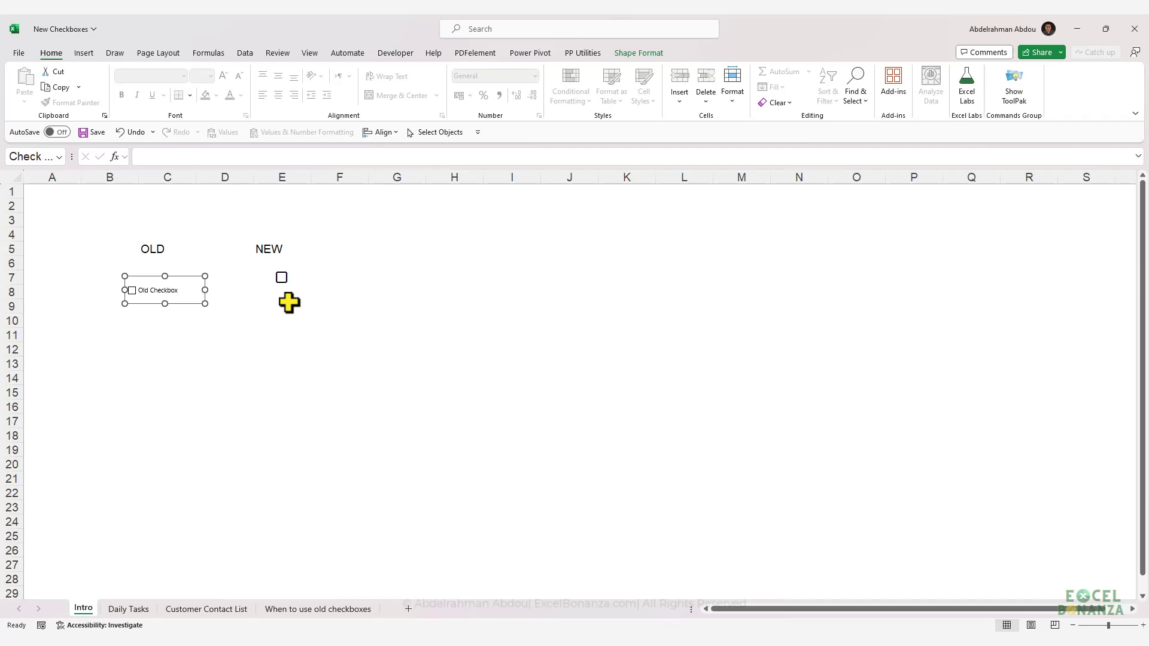
pyautogui.click(281, 277)
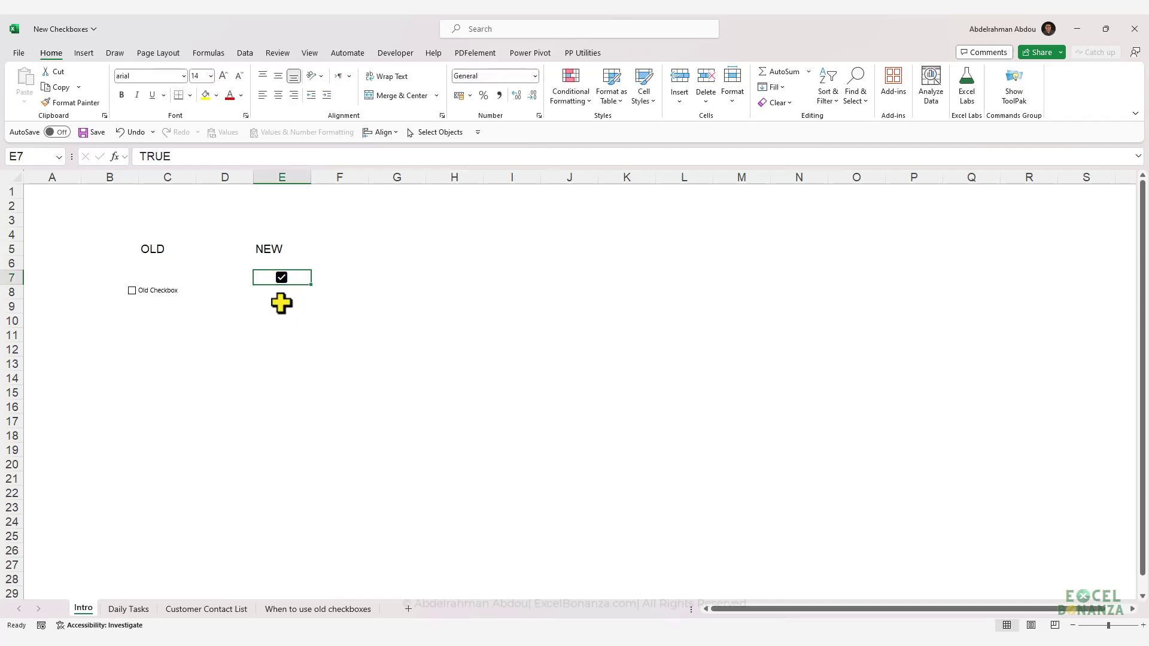
pyautogui.click(281, 277)
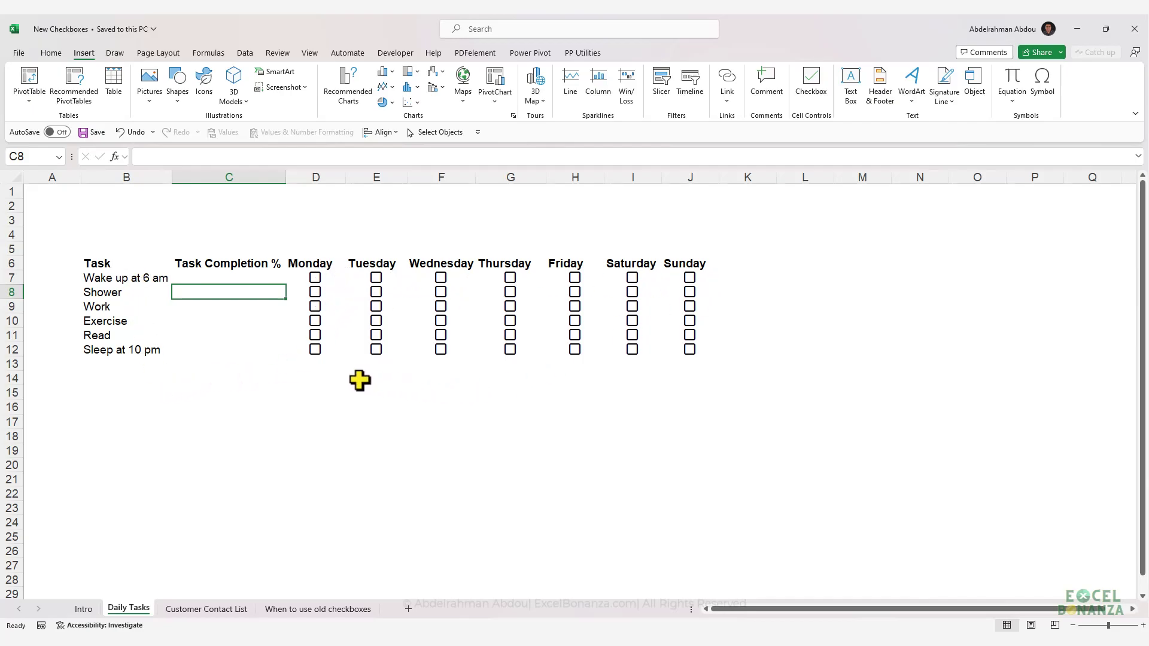
# Inspect the Daily Tasks tracker, checking Monday's wake-up checkbox value, then select empty cell D15
pyautogui.click(318, 379)
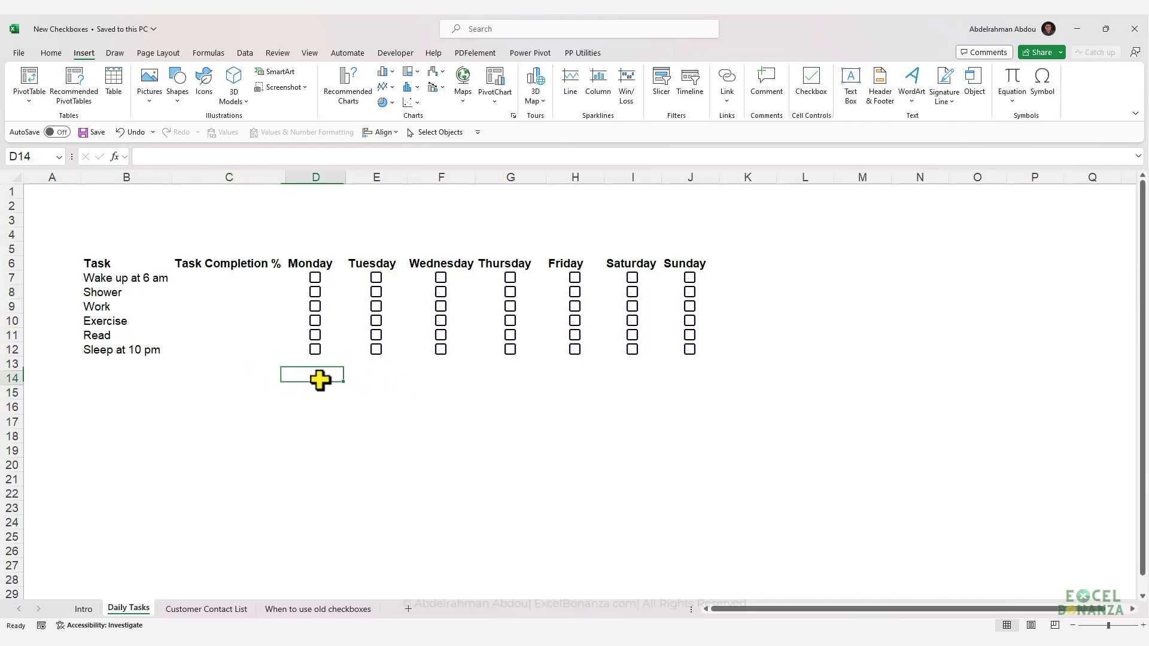
pyautogui.click(330, 277)
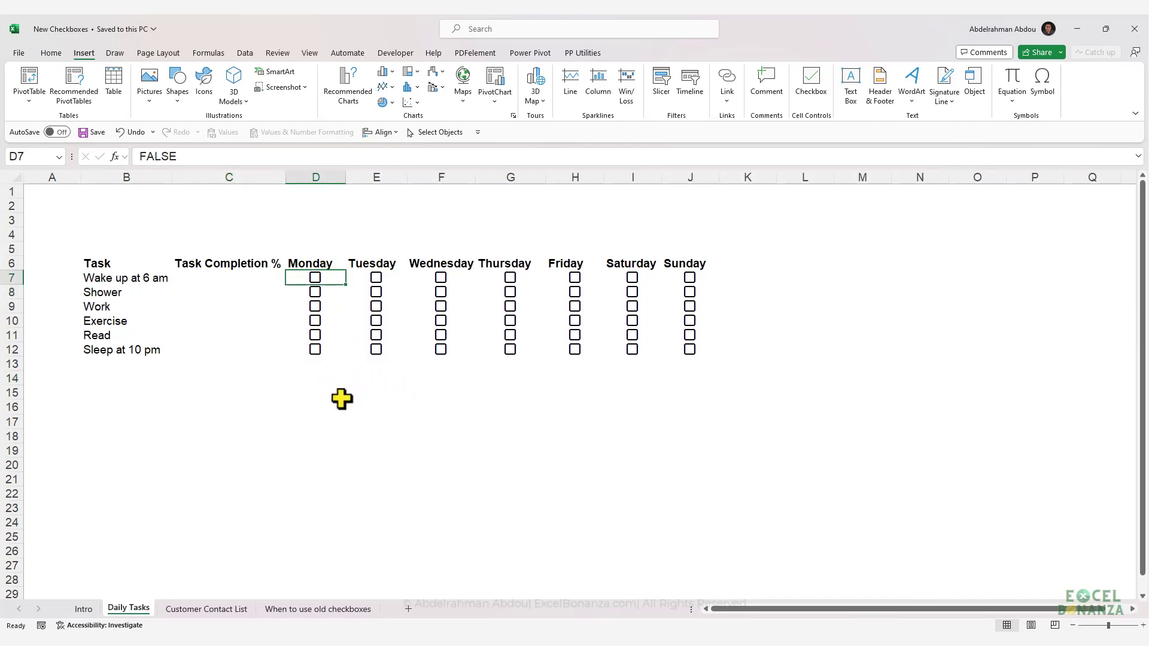
pyautogui.click(311, 393)
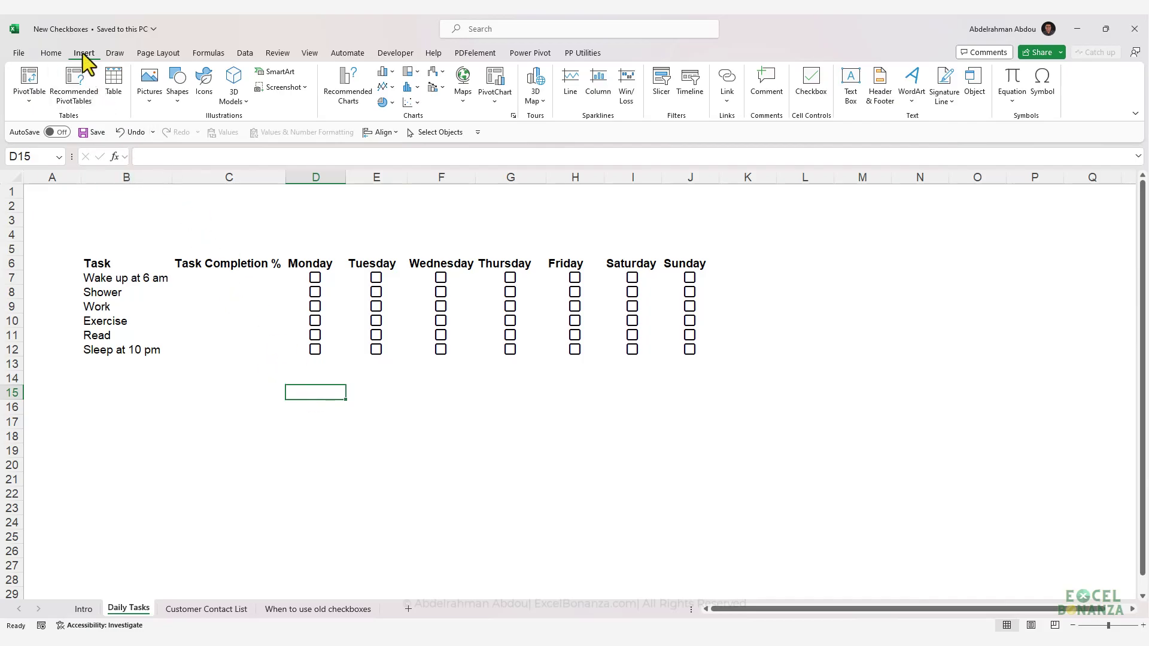
# Insert checkboxes in D15 and D17 (Alt, C, 3), then clear D17's value to a grey placeholder
pyautogui.click(811, 84)
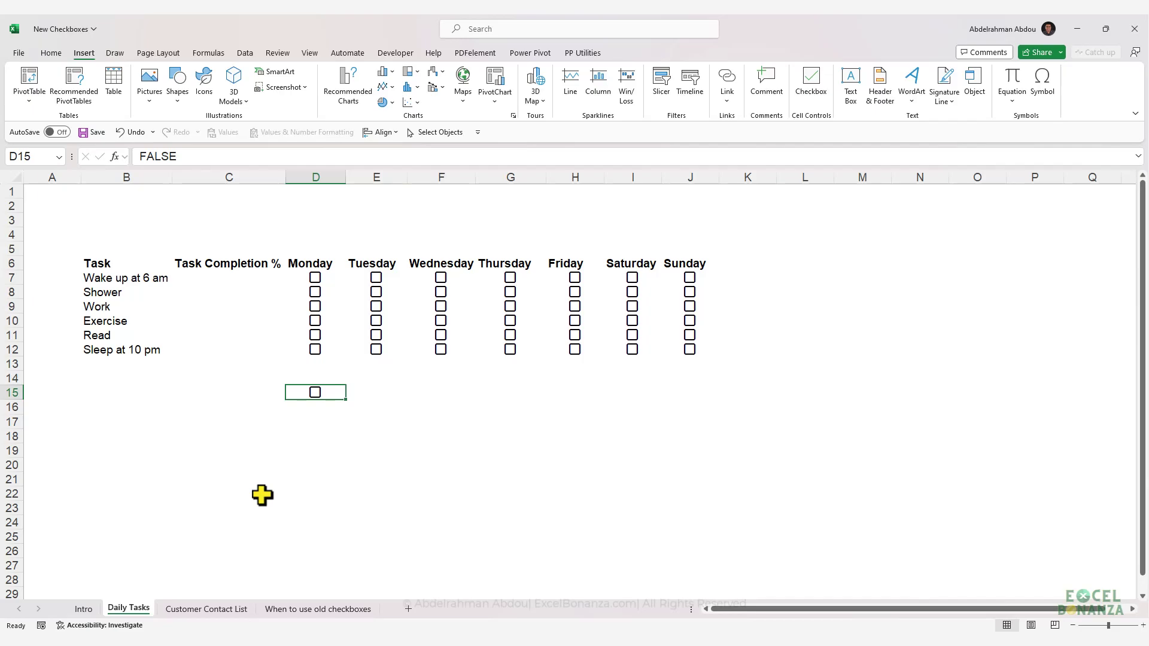
pyautogui.click(309, 418)
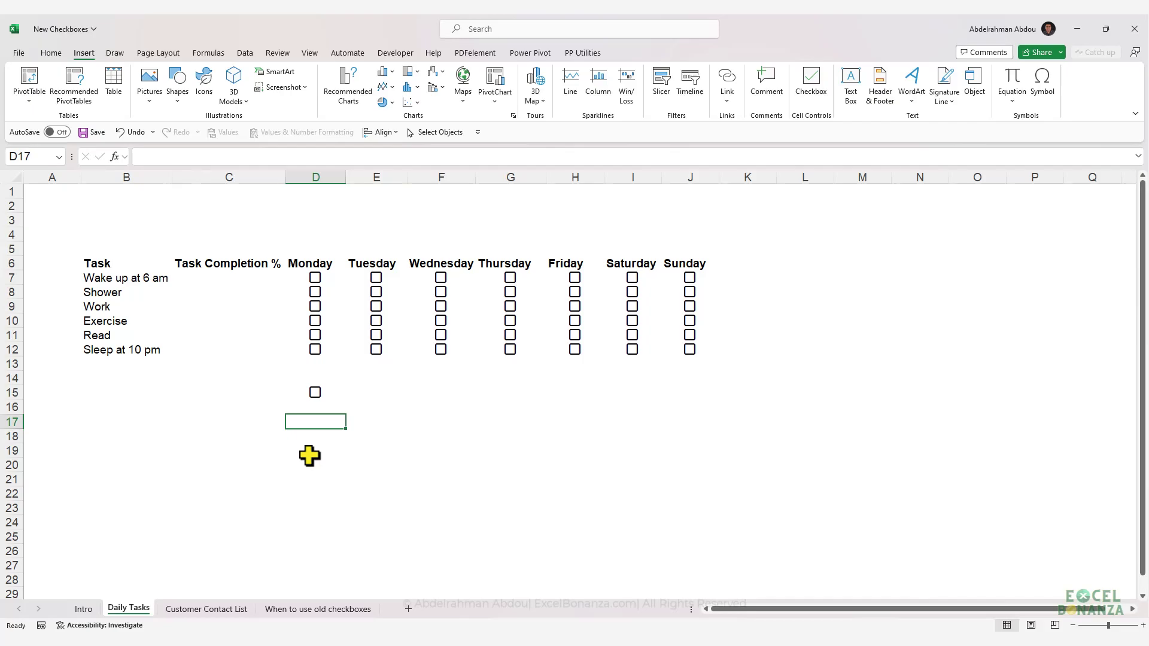
pyautogui.press('alt')
pyautogui.press('c')
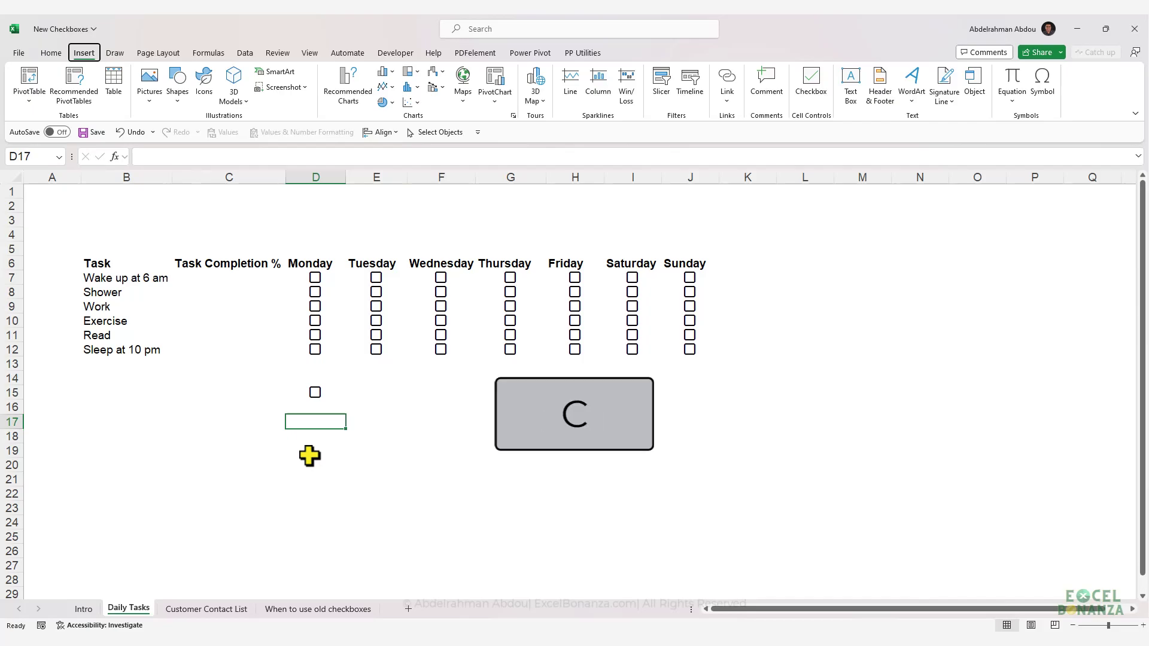
pyautogui.press('3')
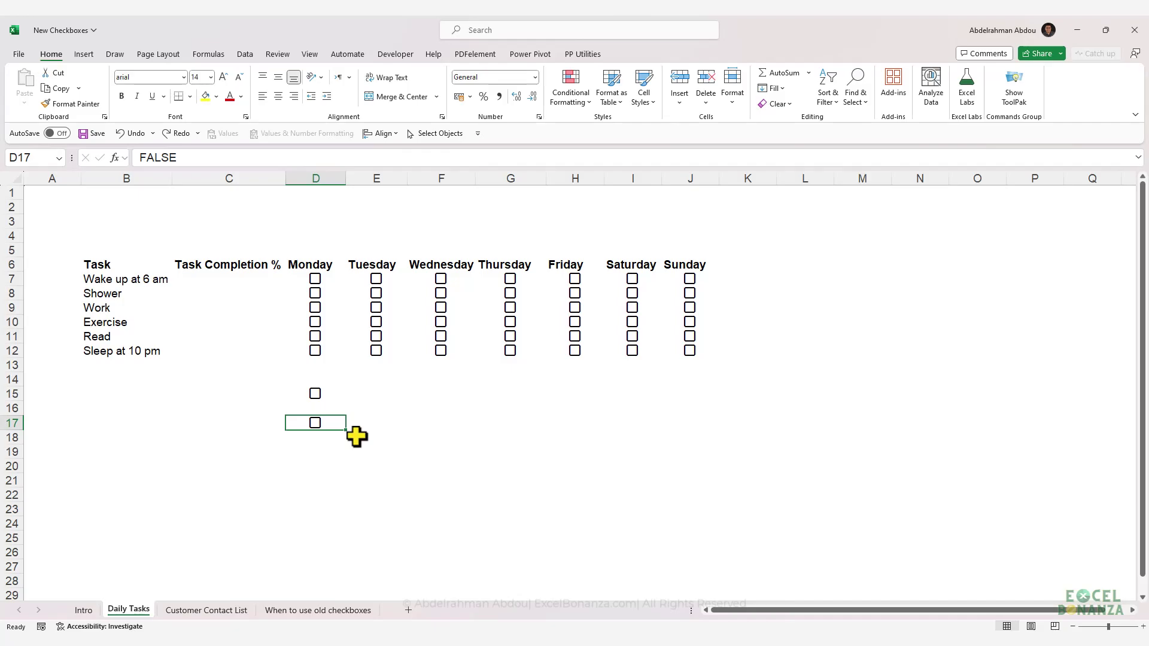
pyautogui.press('Delete')
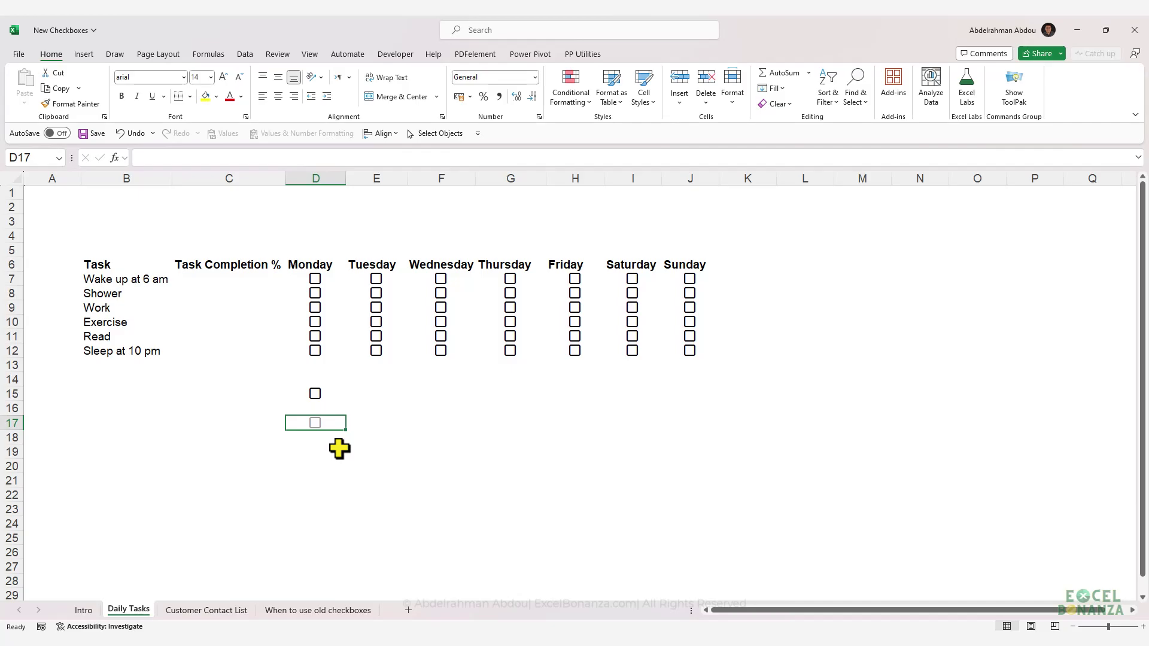
# Enter 10 in F17 with Percent Style so it reads 10%, then return to D17
pyautogui.click(422, 427)
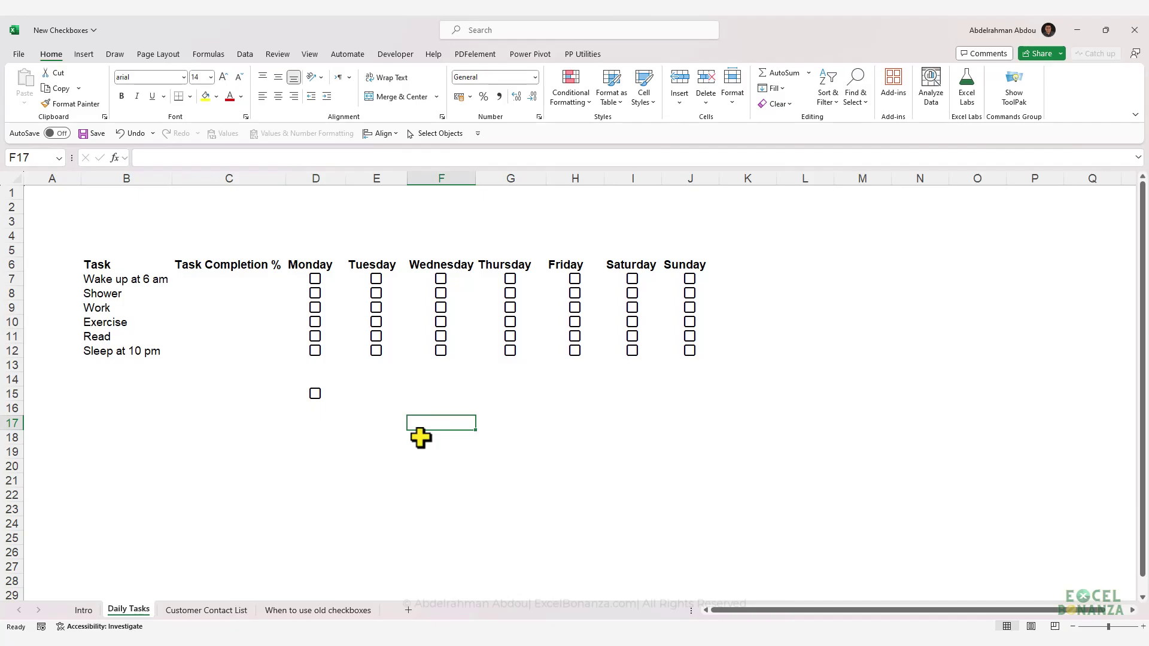
pyautogui.click(483, 96)
pyautogui.write('10')
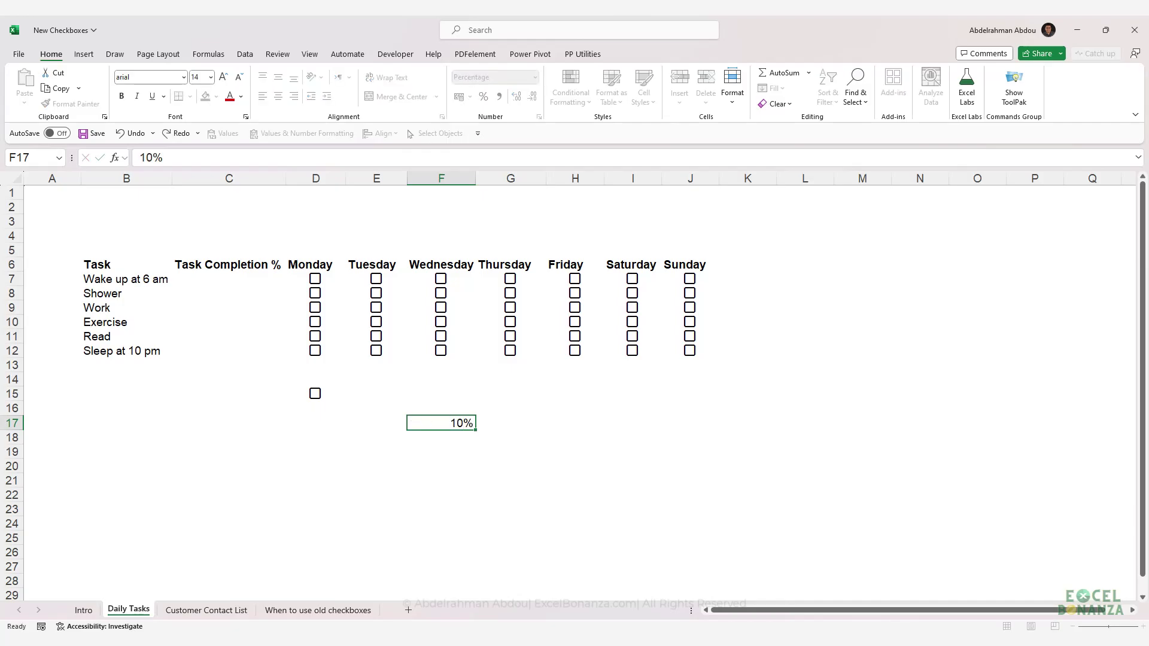
pyautogui.press('Return')
pyautogui.press('Up')
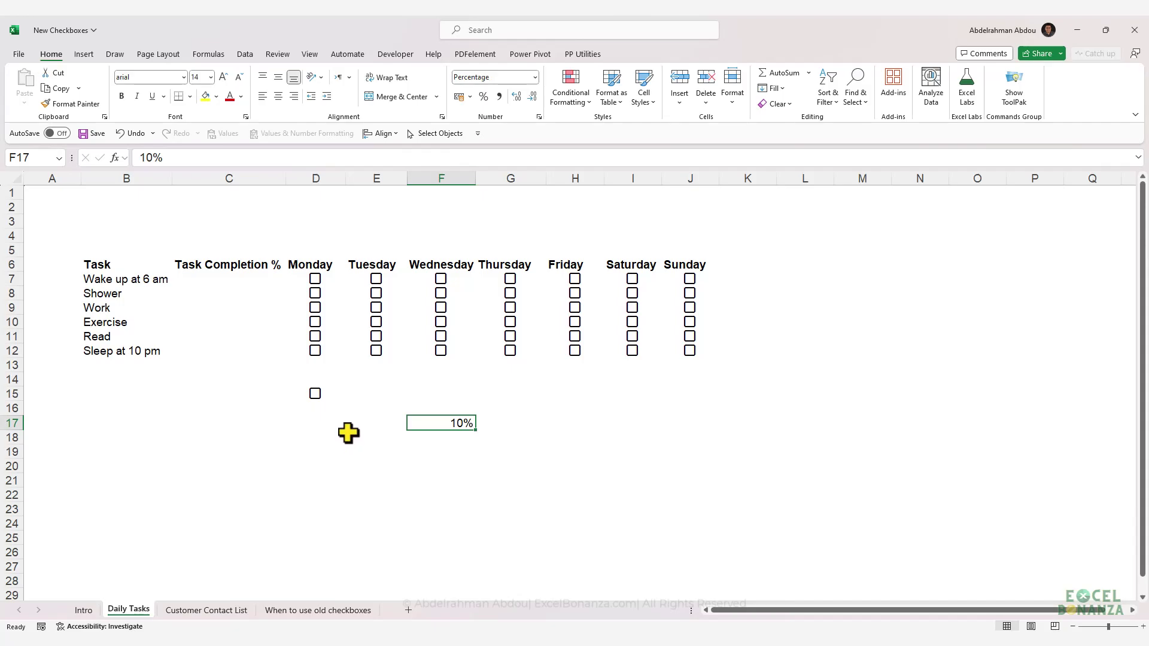
pyautogui.press('Left')
pyautogui.press('Left')
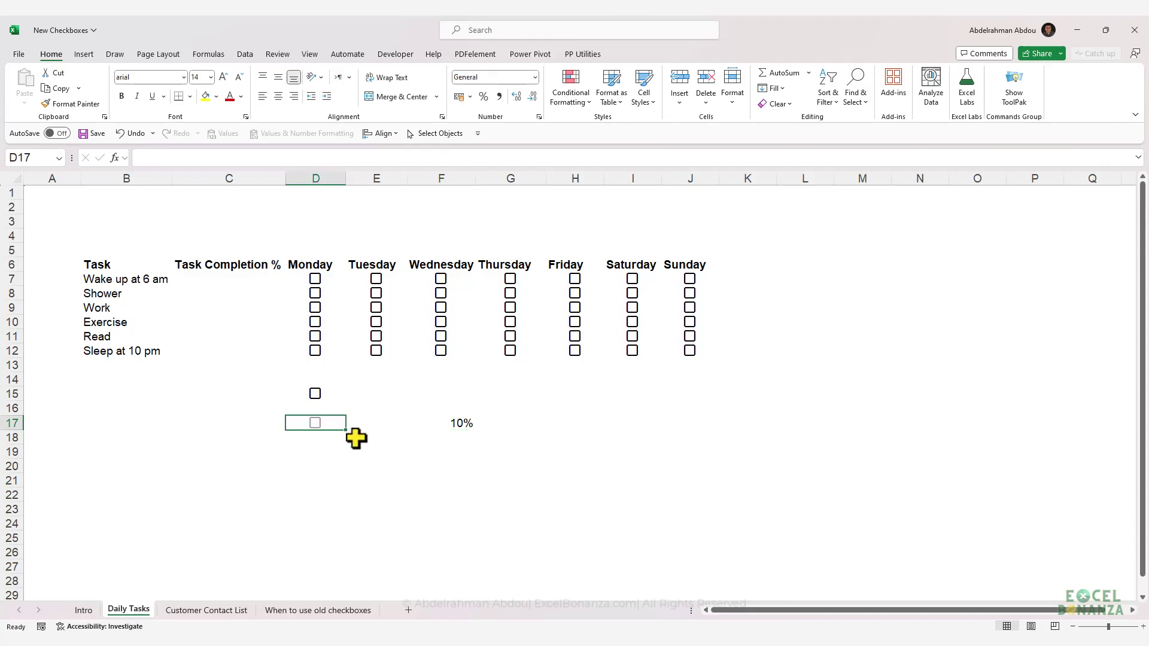
# Tick the D17 checkbox, then use Clear All to remove it entirely
pyautogui.click(317, 426)
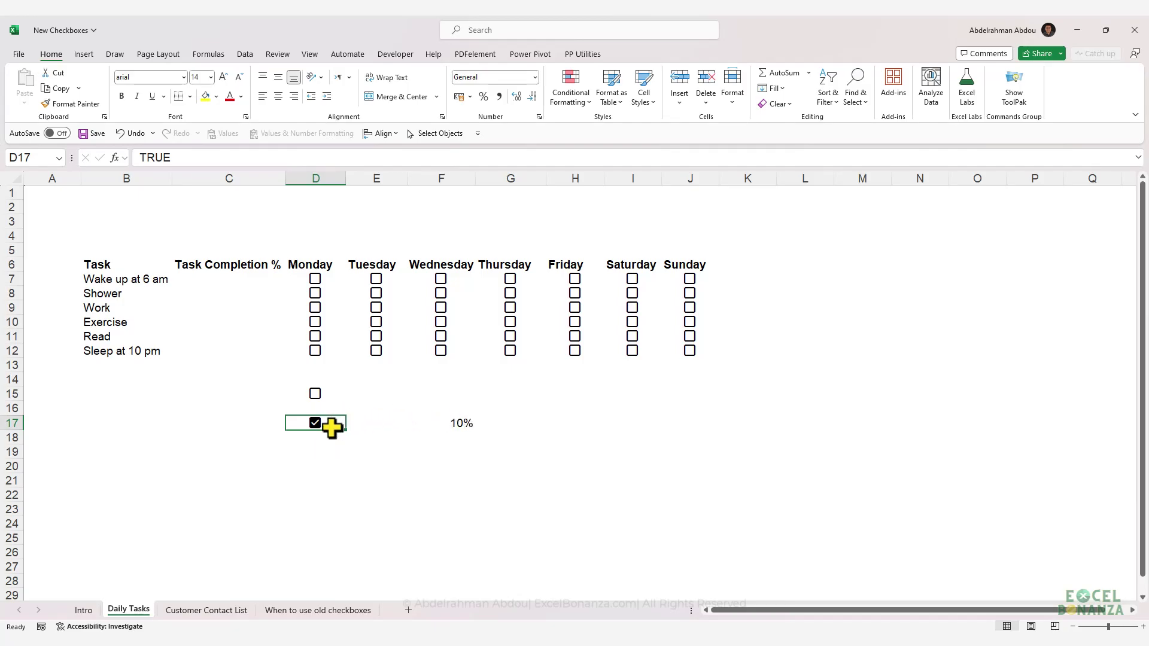
pyautogui.click(777, 105)
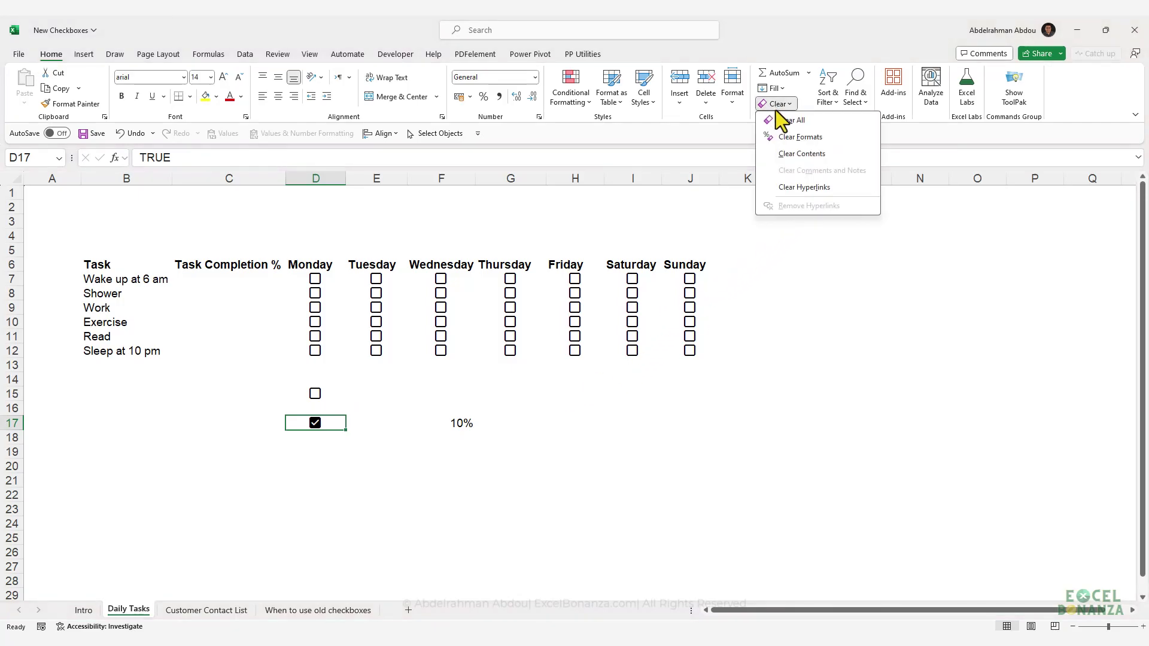
pyautogui.click(781, 121)
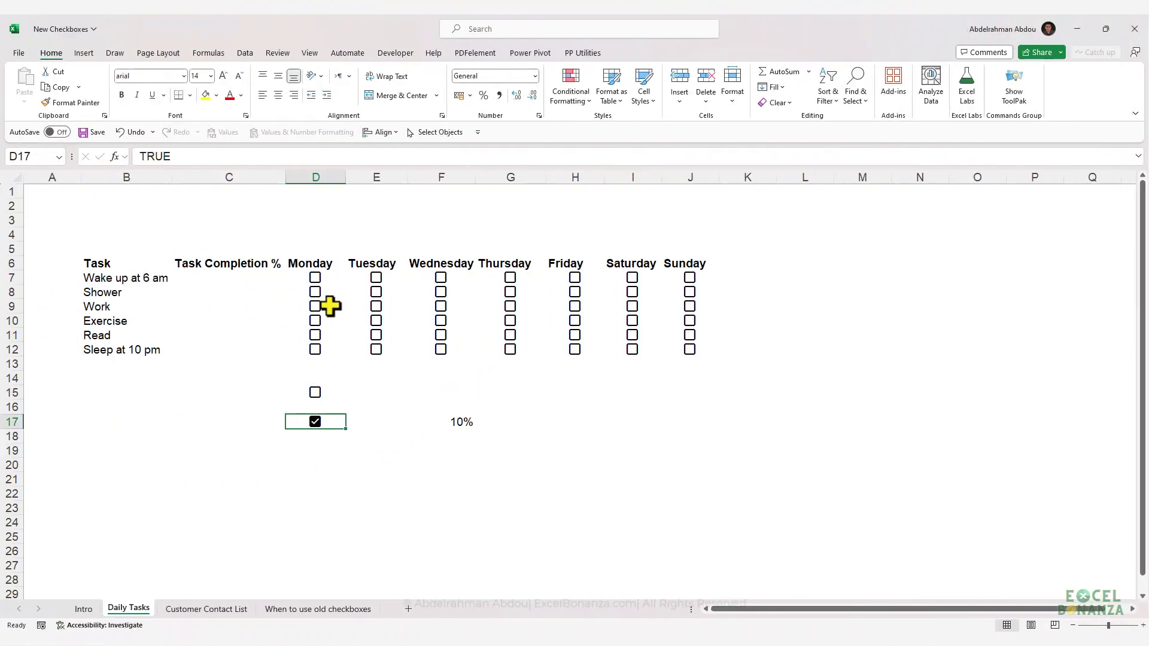
# Tick Monday's wake-up (D7) and Wednesday's work (F9) checkboxes, then move toward C7
pyautogui.click(319, 285)
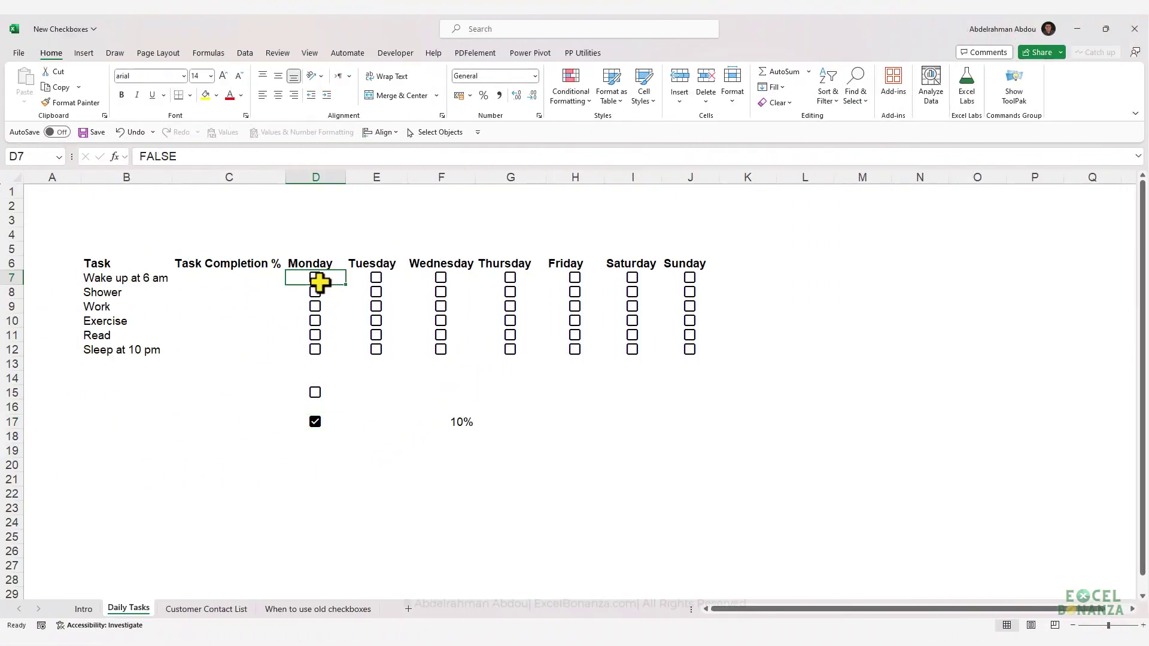
pyautogui.click(318, 284)
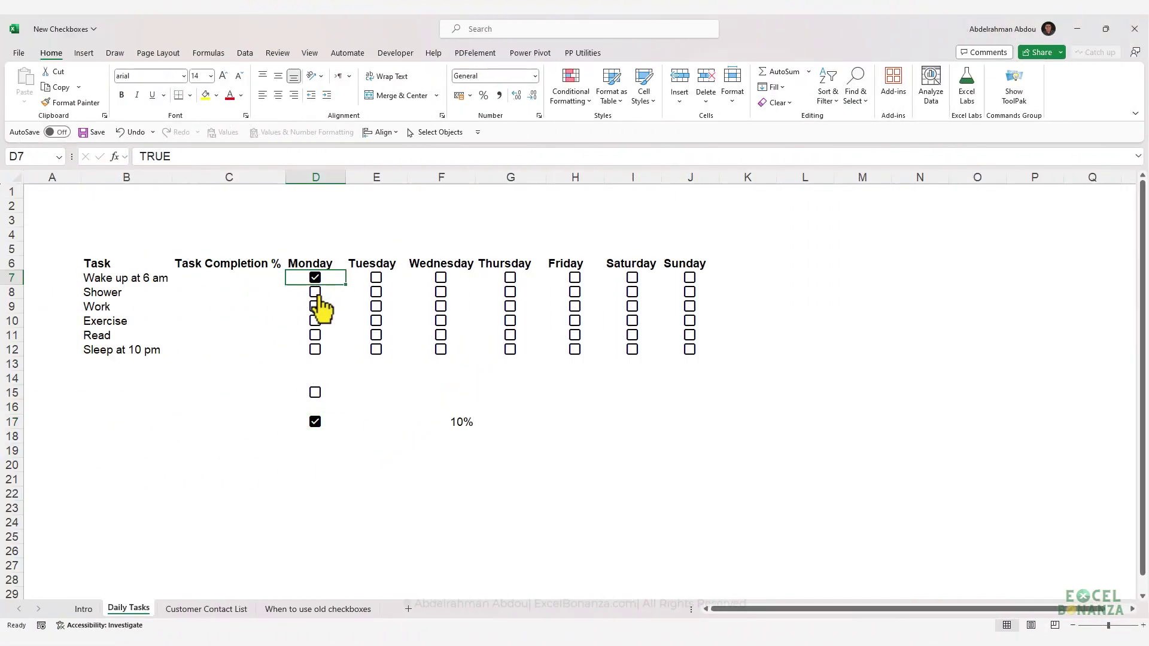
pyautogui.click(439, 306)
pyautogui.click(360, 300)
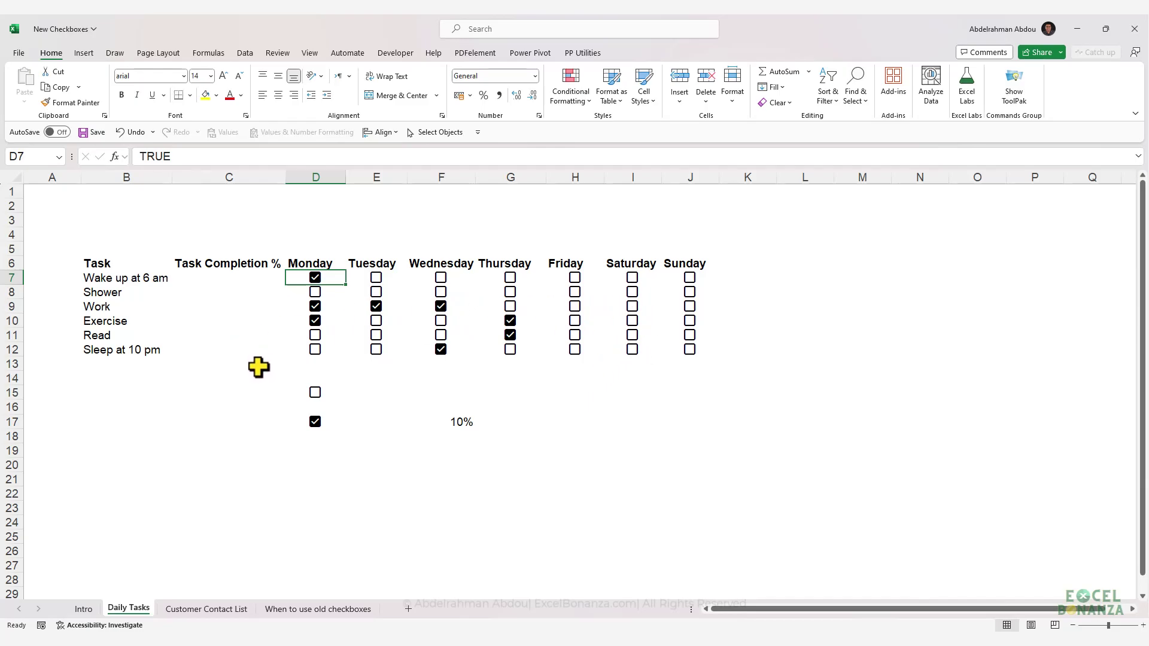
pyautogui.press('Left')
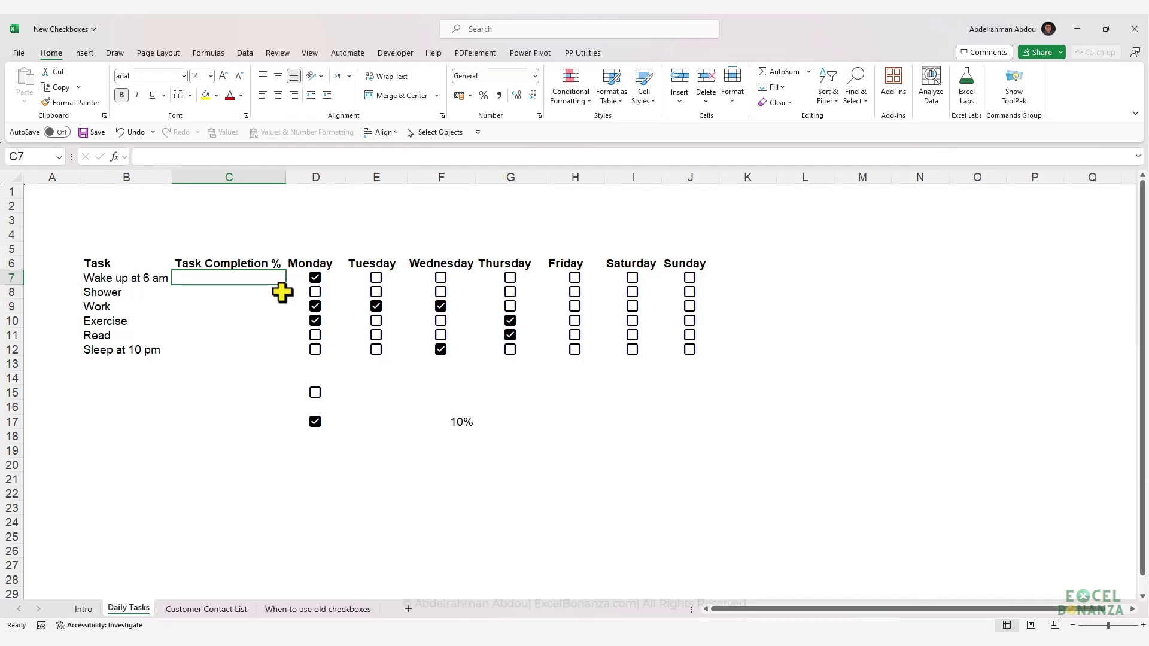
# Enter =COUNTIF(D7:J7,TRUE) in C7 to count the wake-up task's ticked days
pyautogui.write('=COUNTIF')
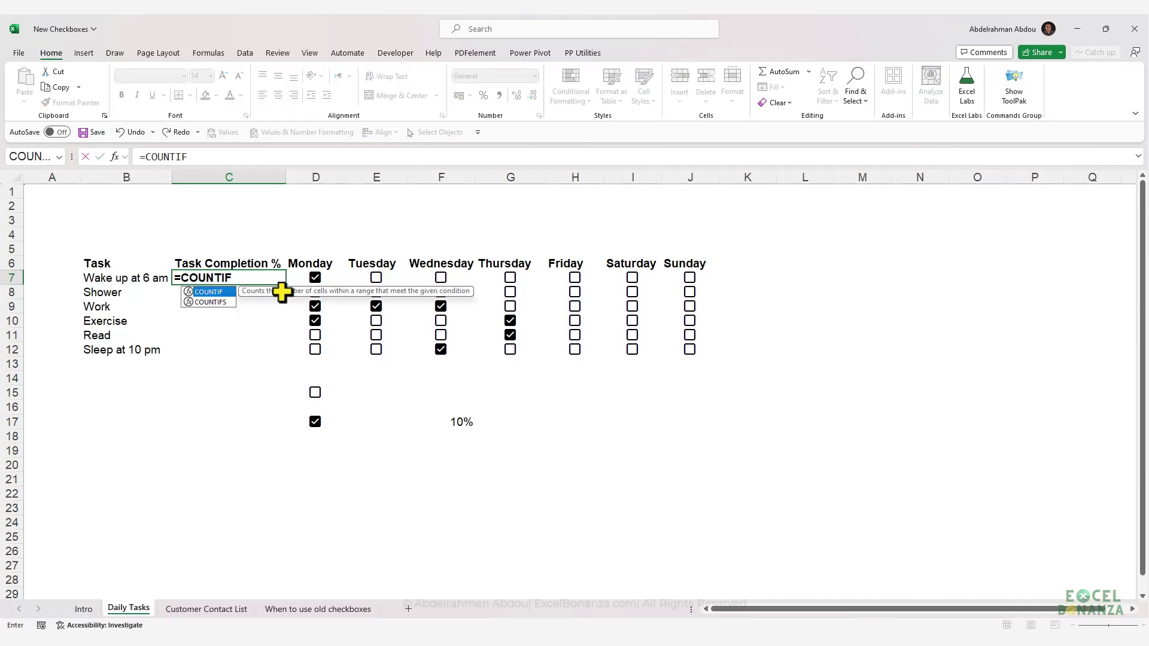
pyautogui.write('(')
pyautogui.moveTo(316, 277); pyautogui.dragTo(676, 277)
pyautogui.write(',')
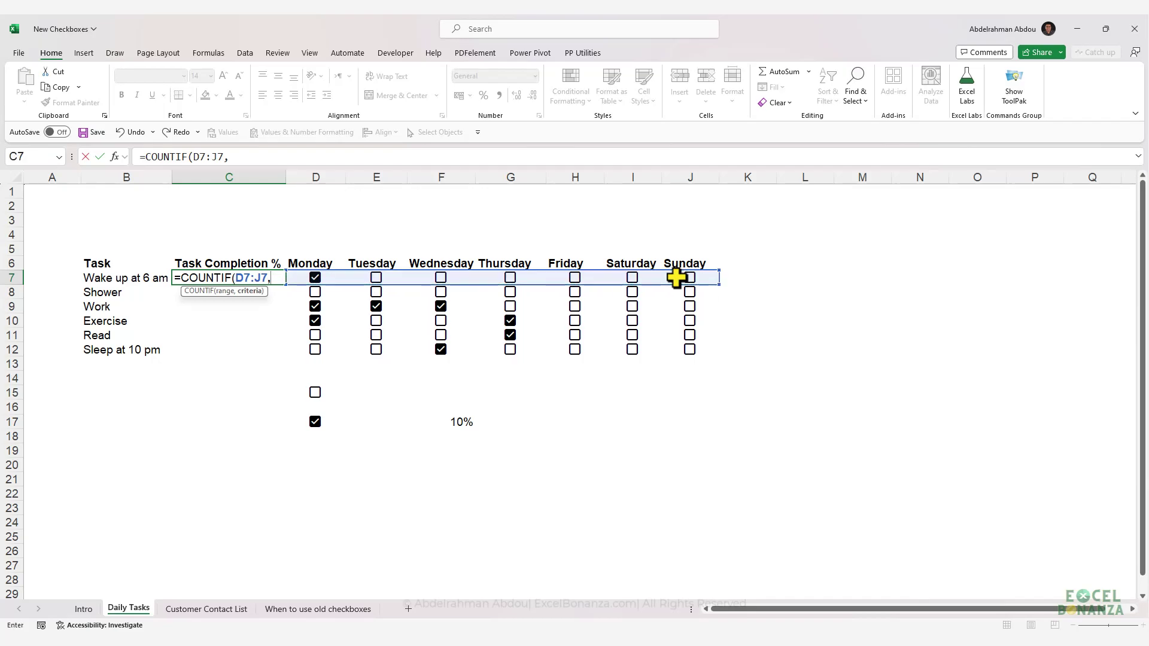
pyautogui.write('TRUE')
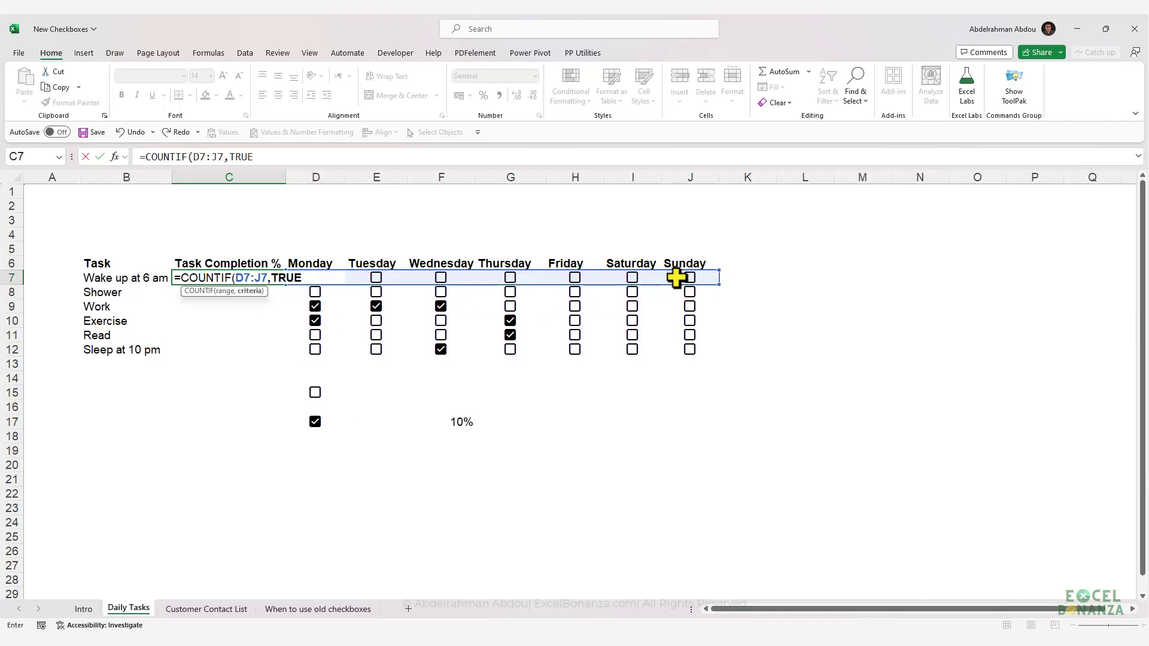
pyautogui.write(')')
pyautogui.press('Return')
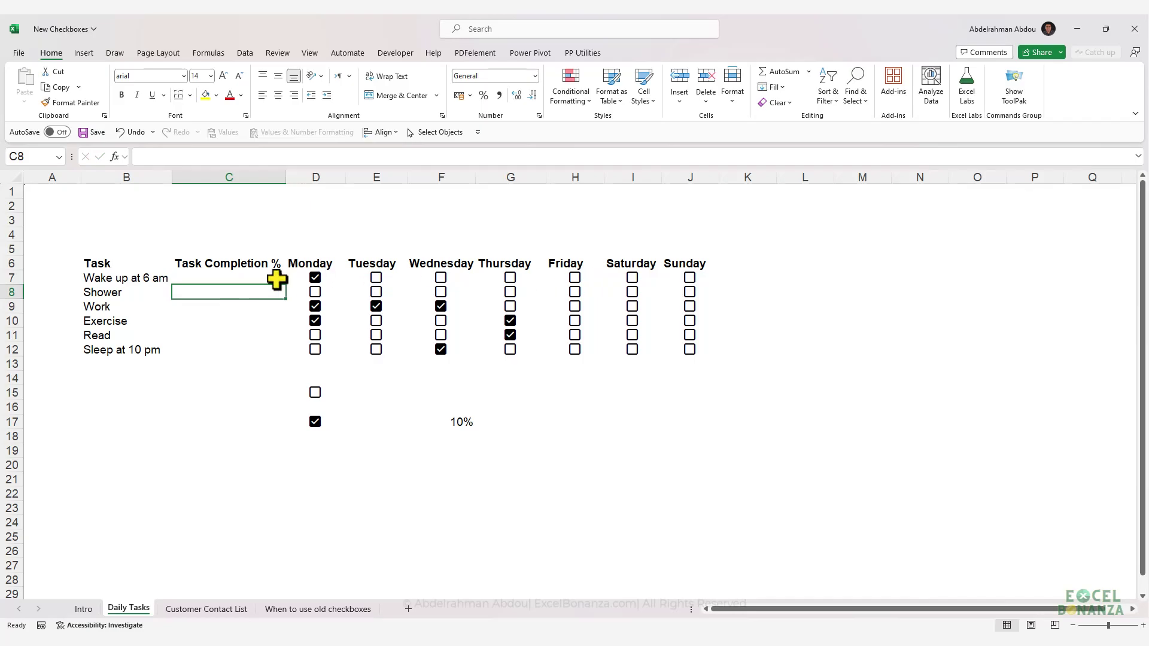
# Fill the count formula down to C12, giving 1, 0, 3, 2, 1, 1
pyautogui.click(279, 280)
pyautogui.moveTo(285, 285); pyautogui.dragTo(267, 353)
pyautogui.click(238, 292)
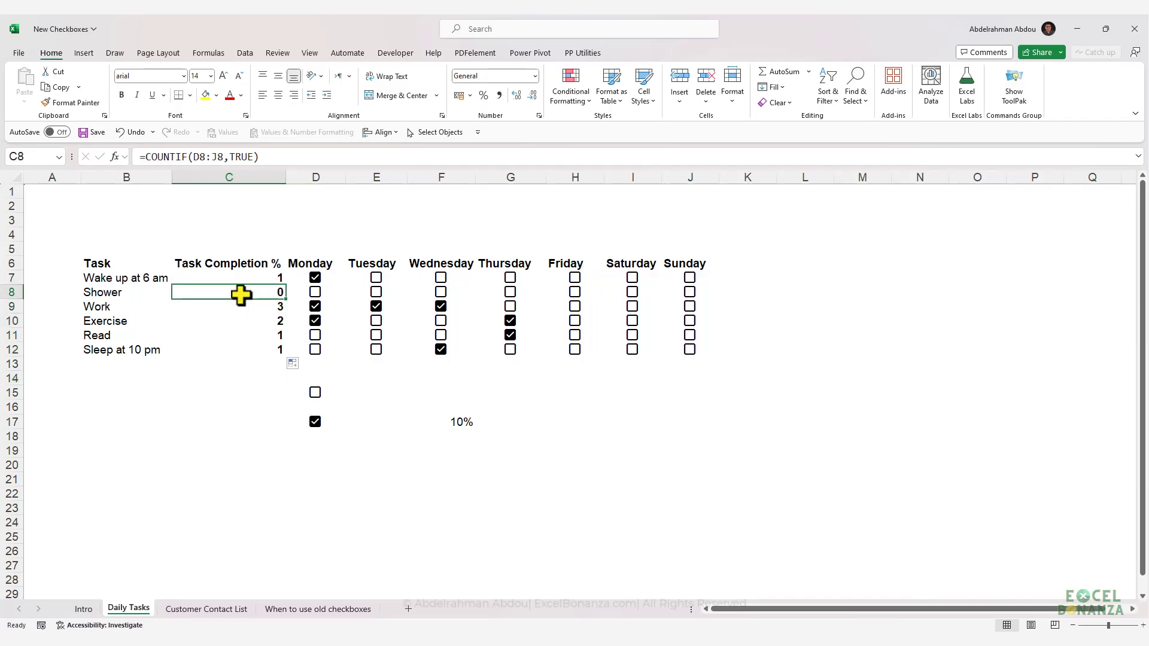
pyautogui.click(259, 280)
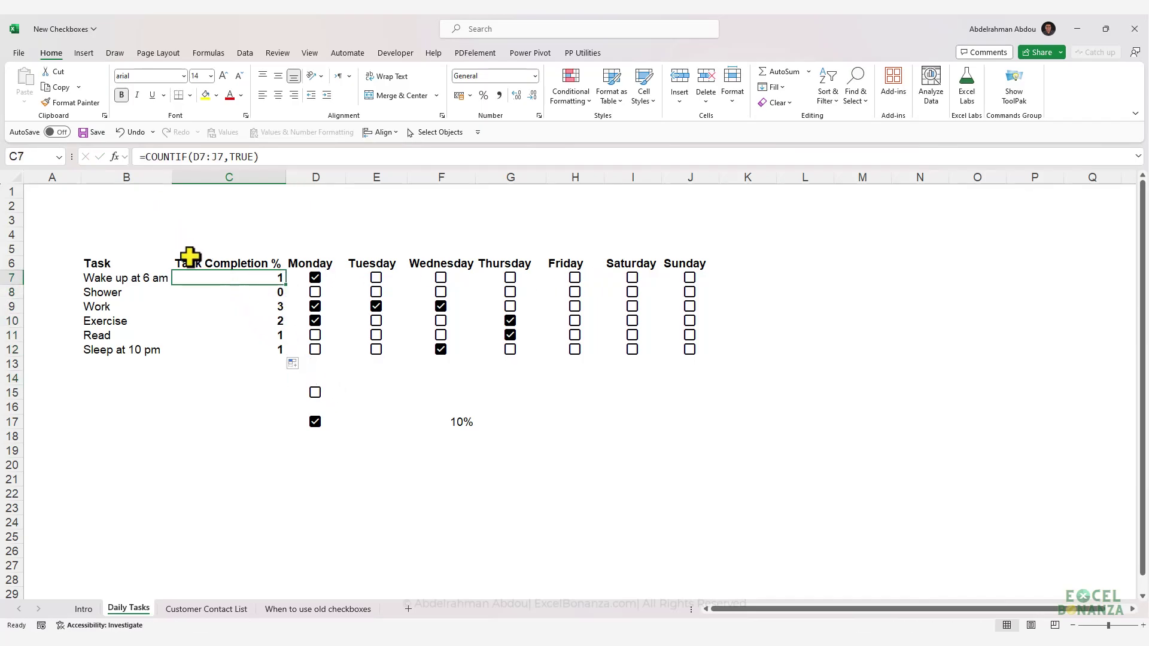
# Replace C7's COUNTIF with =SUM(D7:J7*1) and fill it down to C12
pyautogui.moveTo(145, 156); pyautogui.dragTo(361, 156)
pyautogui.write('sum(')
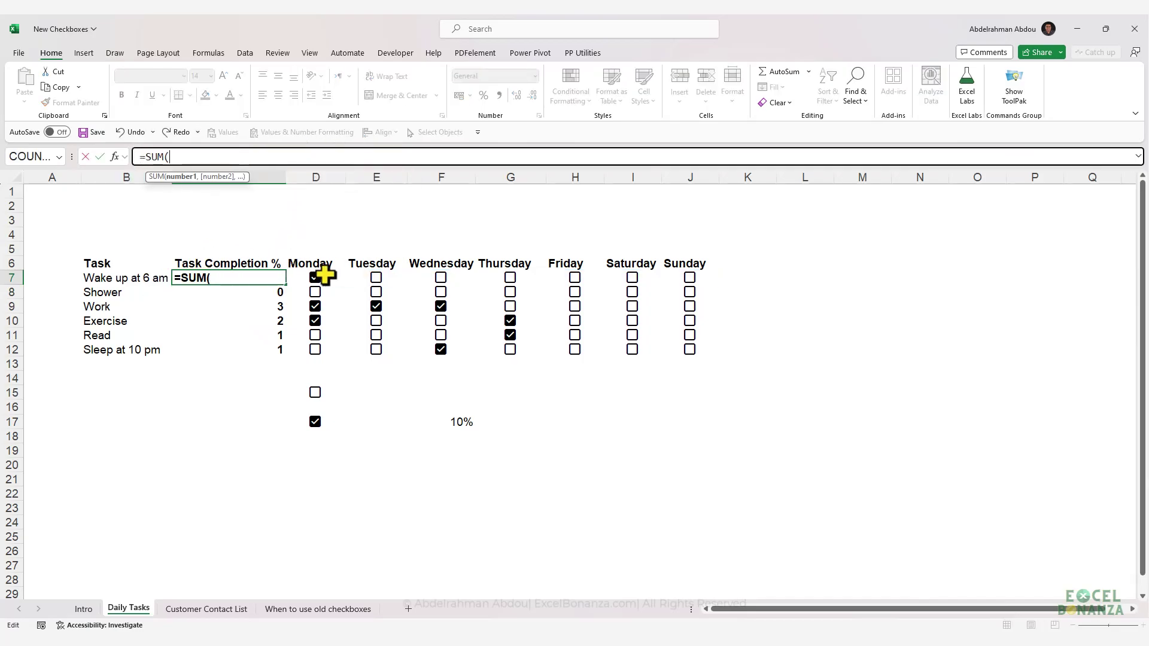
pyautogui.moveTo(319, 278); pyautogui.dragTo(688, 278)
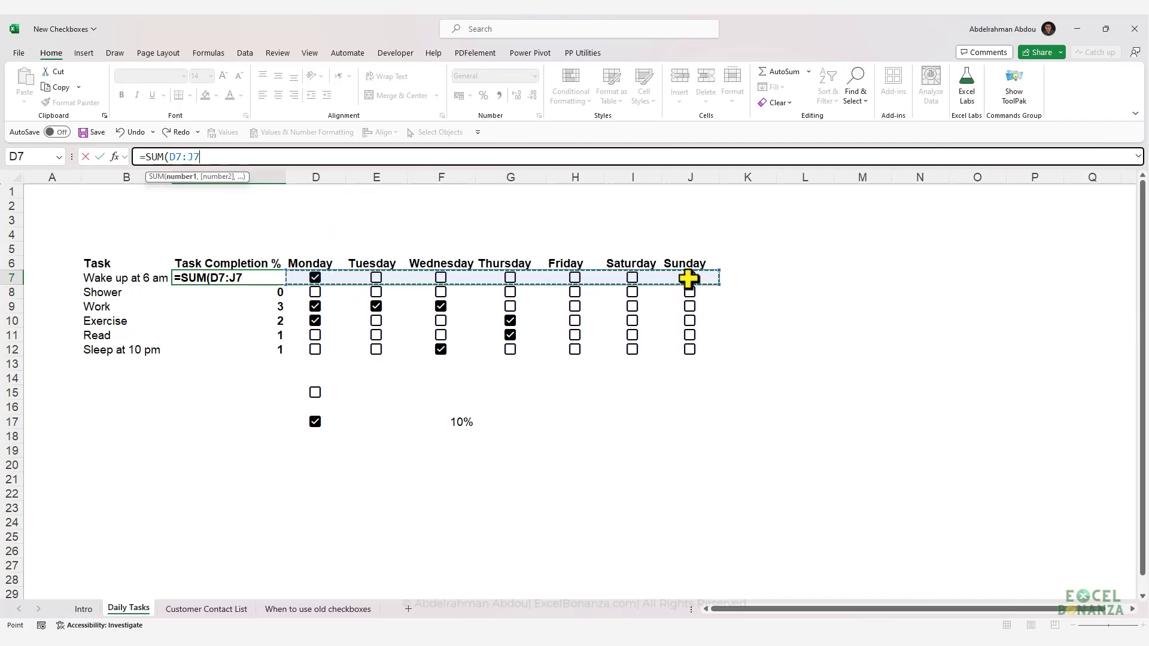
pyautogui.write('*1')
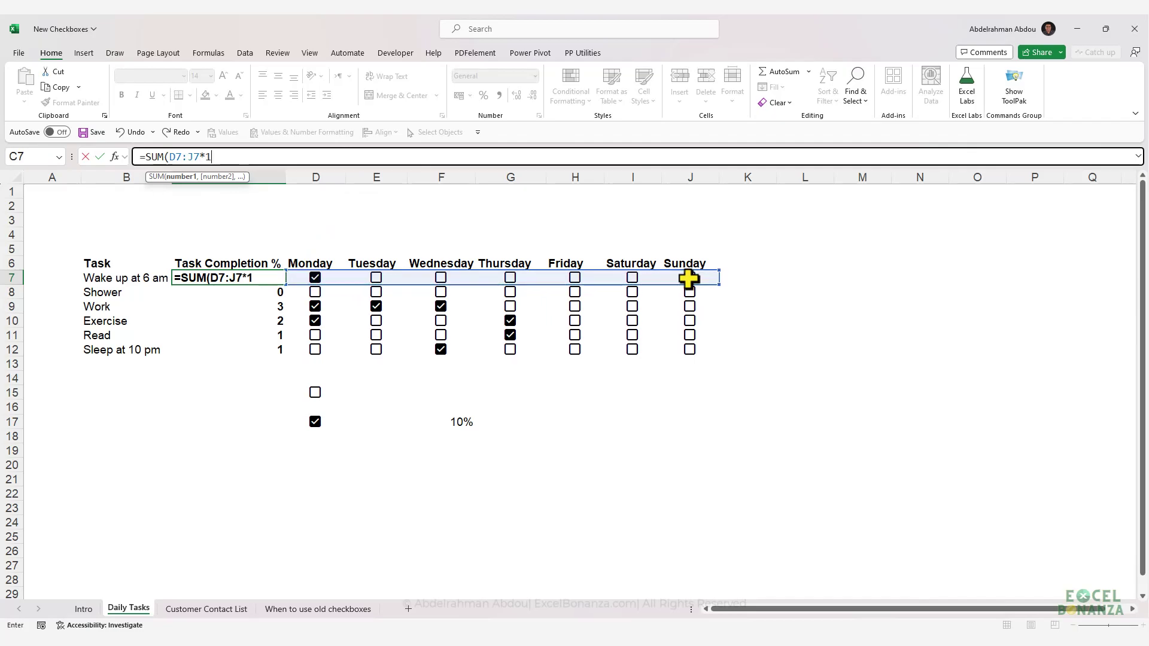
pyautogui.write(')')
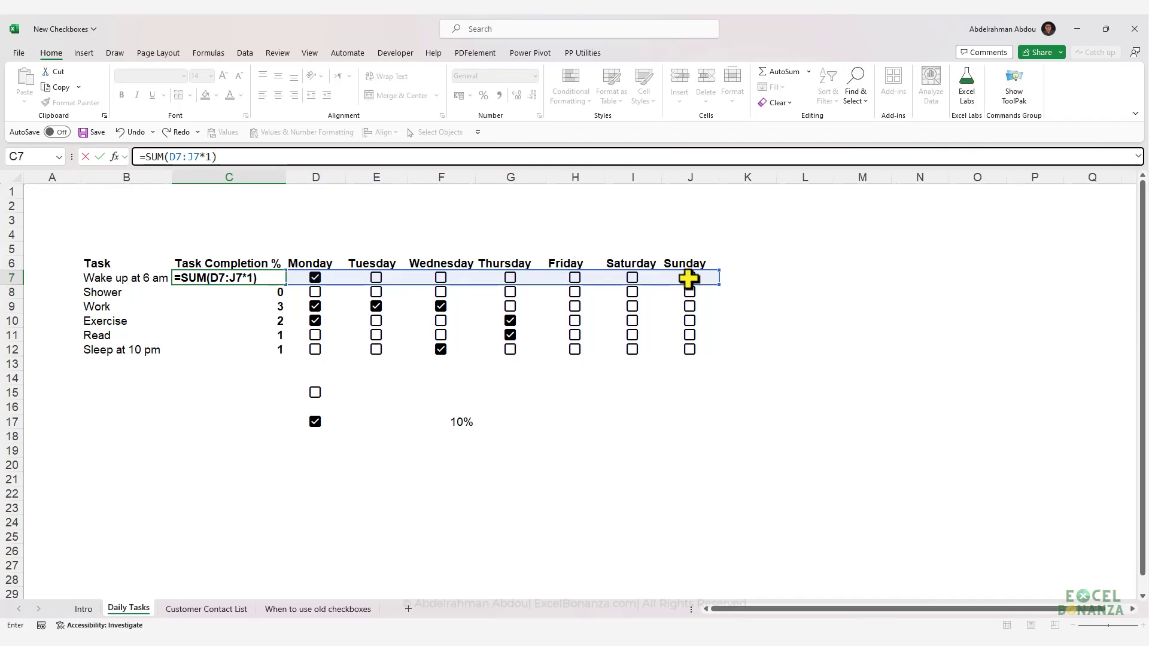
pyautogui.press('Return')
pyautogui.click(280, 281)
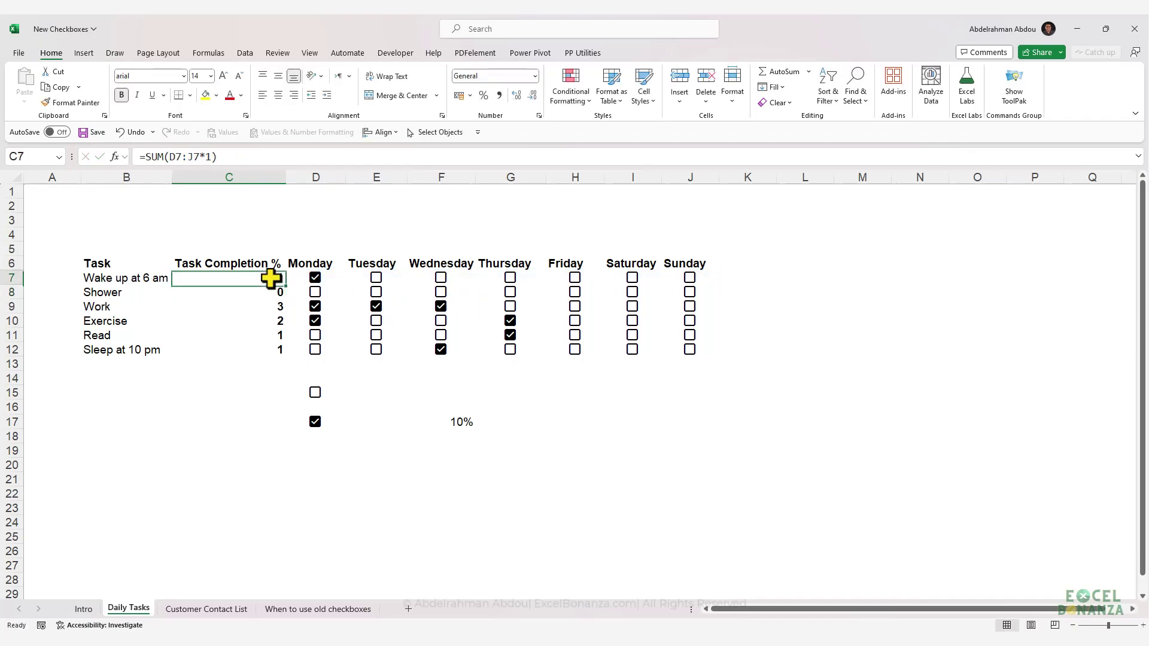
pyautogui.moveTo(287, 284); pyautogui.dragTo(269, 351)
pyautogui.click(266, 293)
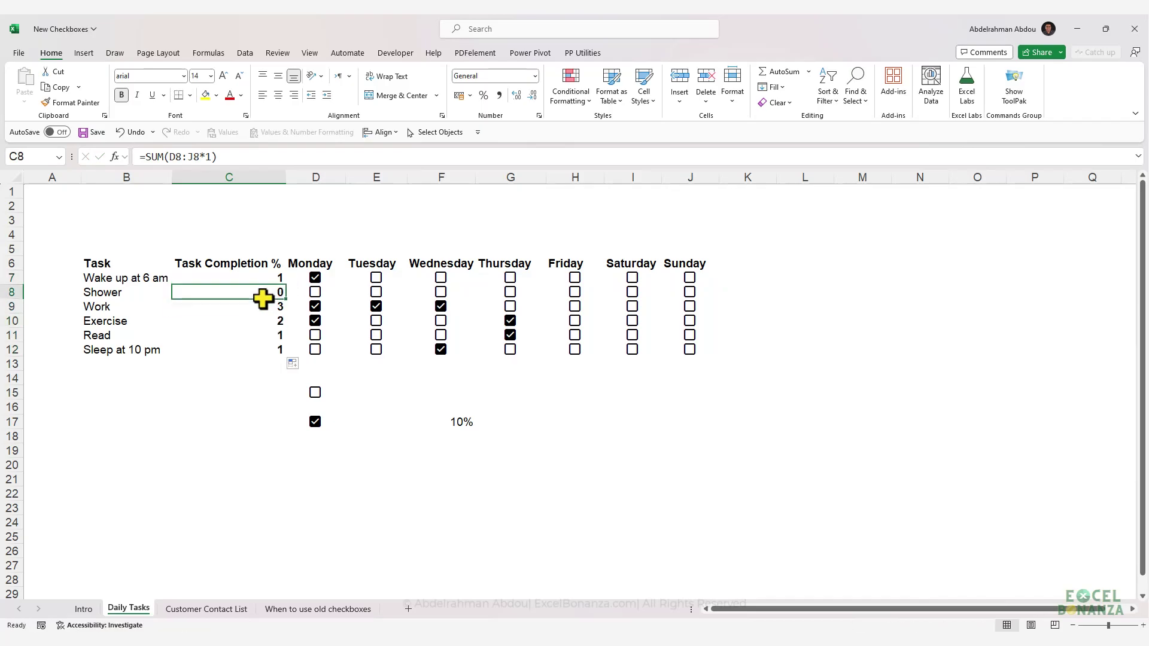
pyautogui.click(270, 278)
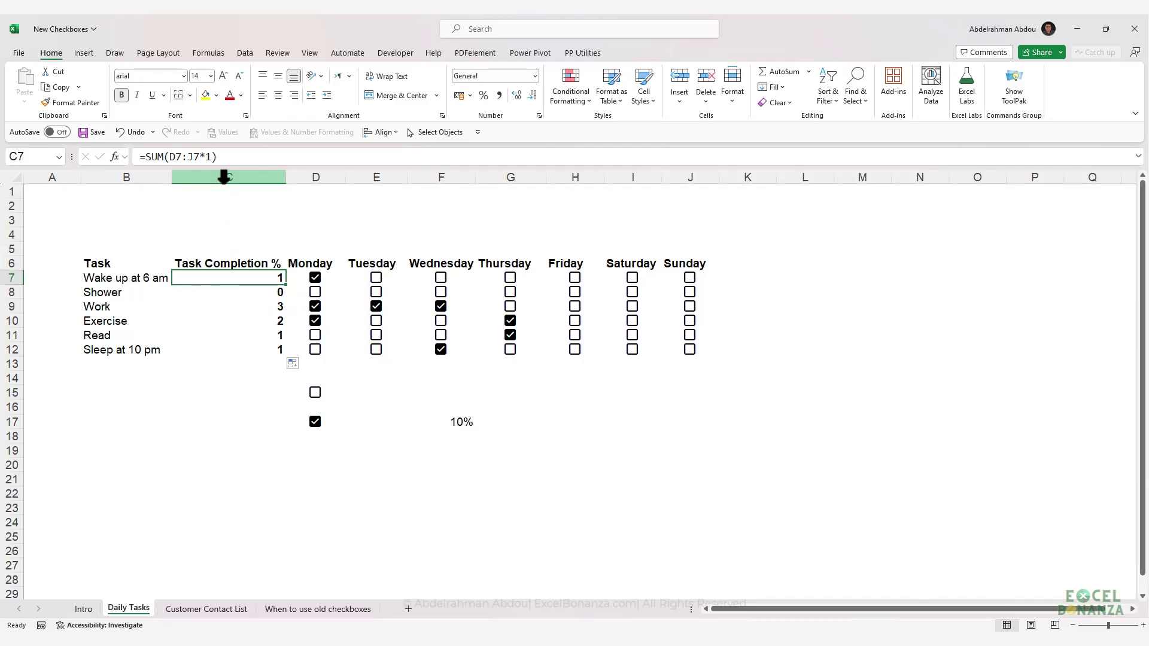
# Divide by COUNTA(D7:J7) for ratios like 0.142857143, filled down to C12
pyautogui.click(237, 156)
pyautogui.write('counta')
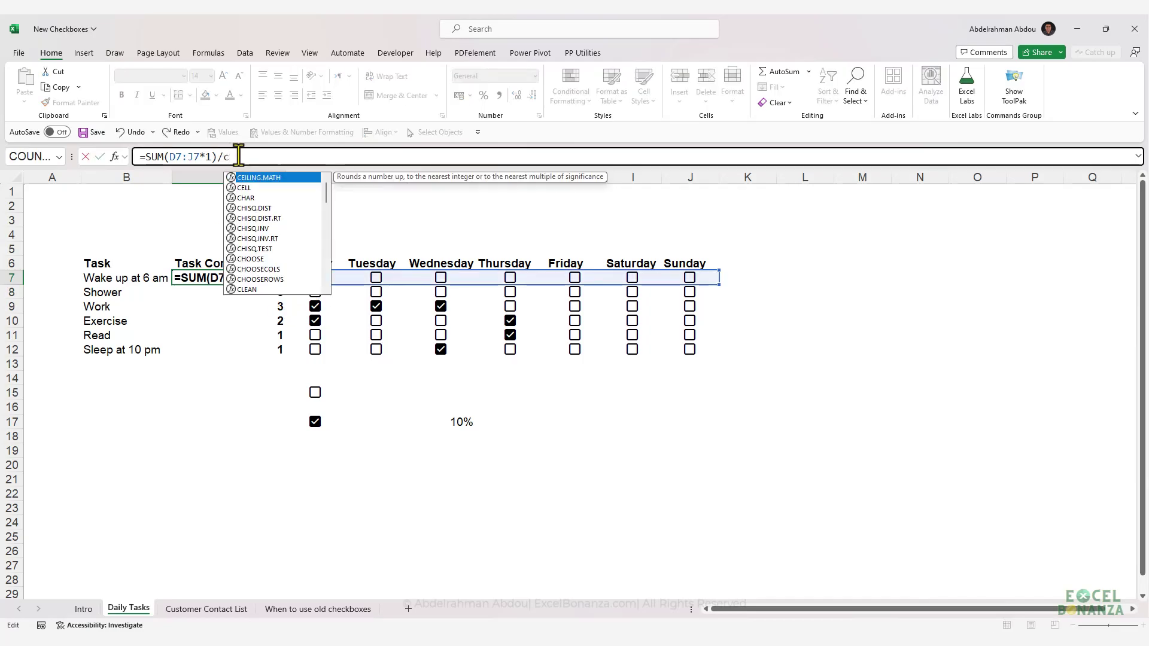
pyautogui.press('Tab')
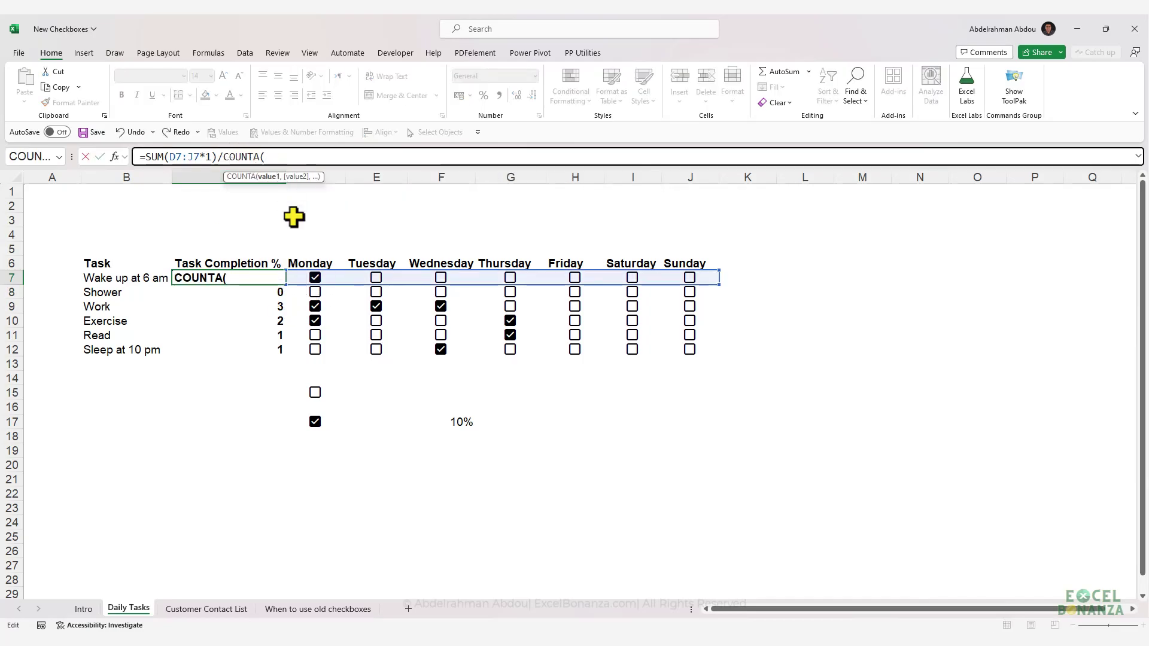
pyautogui.moveTo(301, 276); pyautogui.dragTo(687, 278)
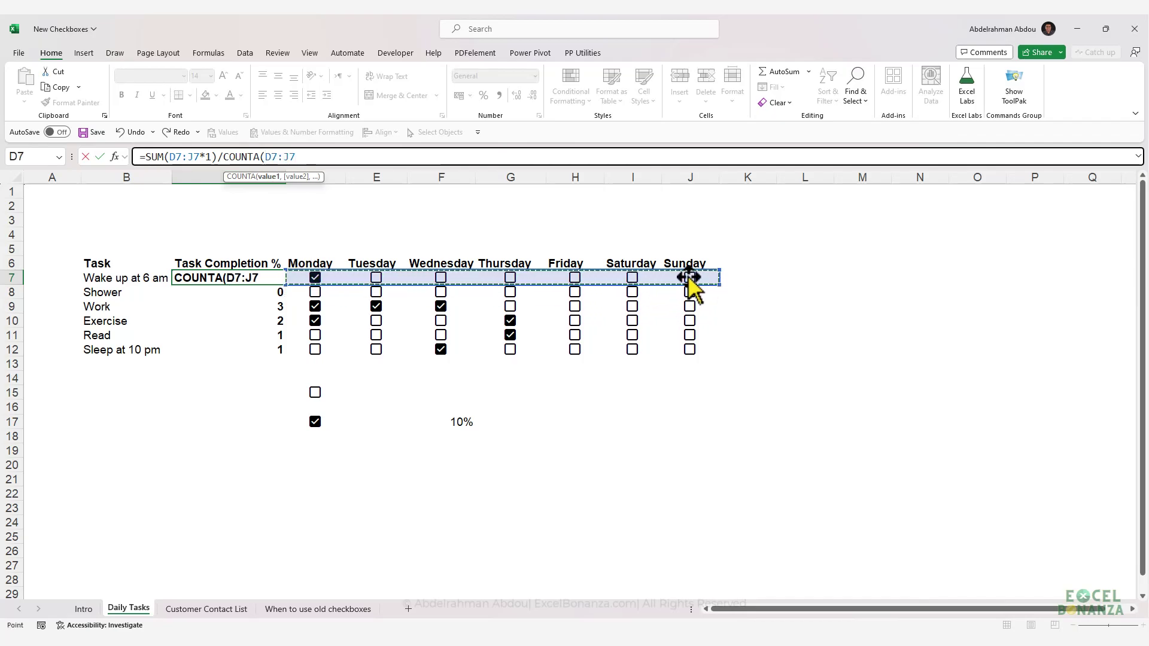
pyautogui.write(')')
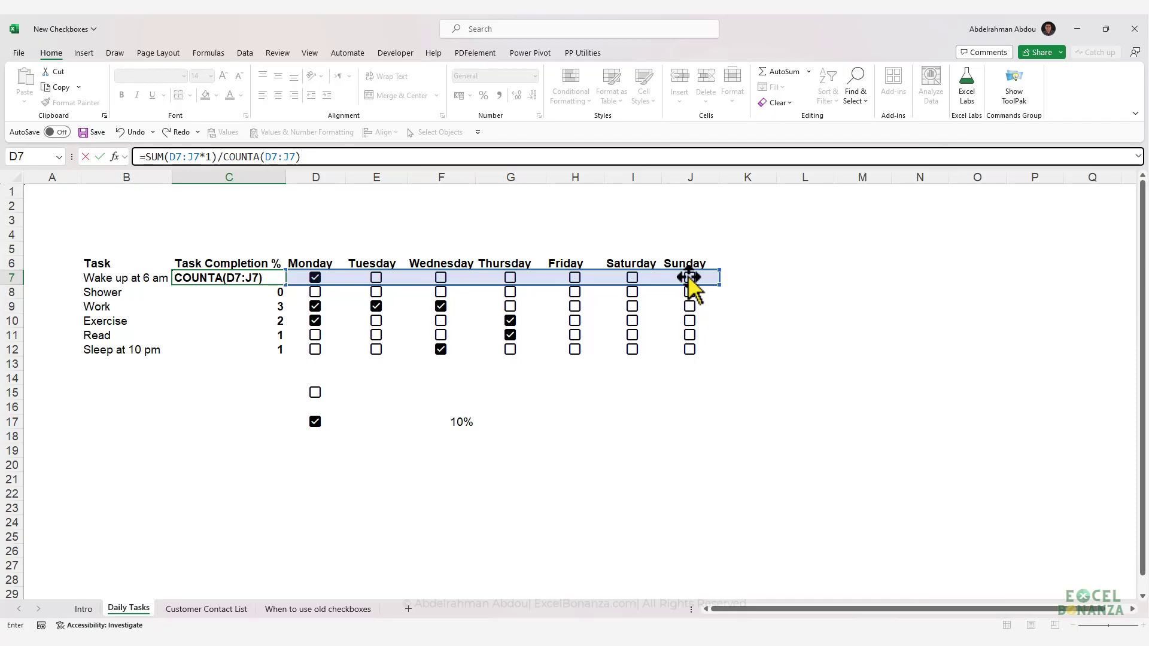
pyautogui.press('Return')
pyautogui.click(239, 278)
pyautogui.moveTo(285, 285); pyautogui.dragTo(269, 362)
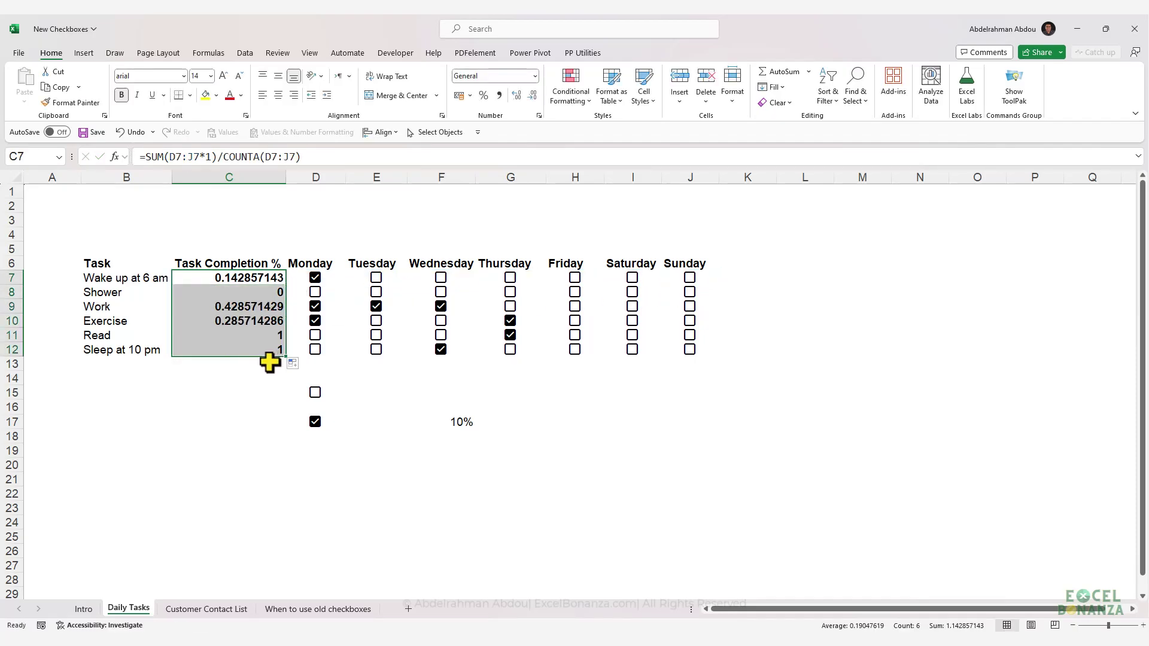
# Format C7:C12 as percentages reading 14%, 0%, 43%, 29%, 14%, 14%, then reselect them
pyautogui.click(483, 97)
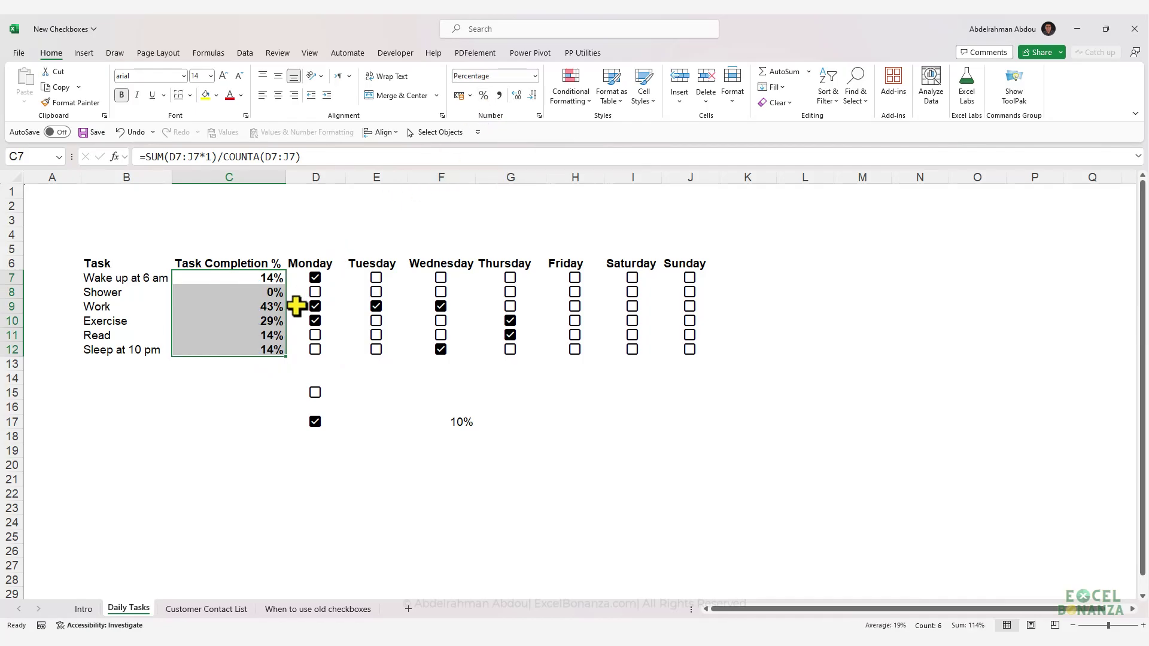
pyautogui.hotkey('shift', 'BackSpace')
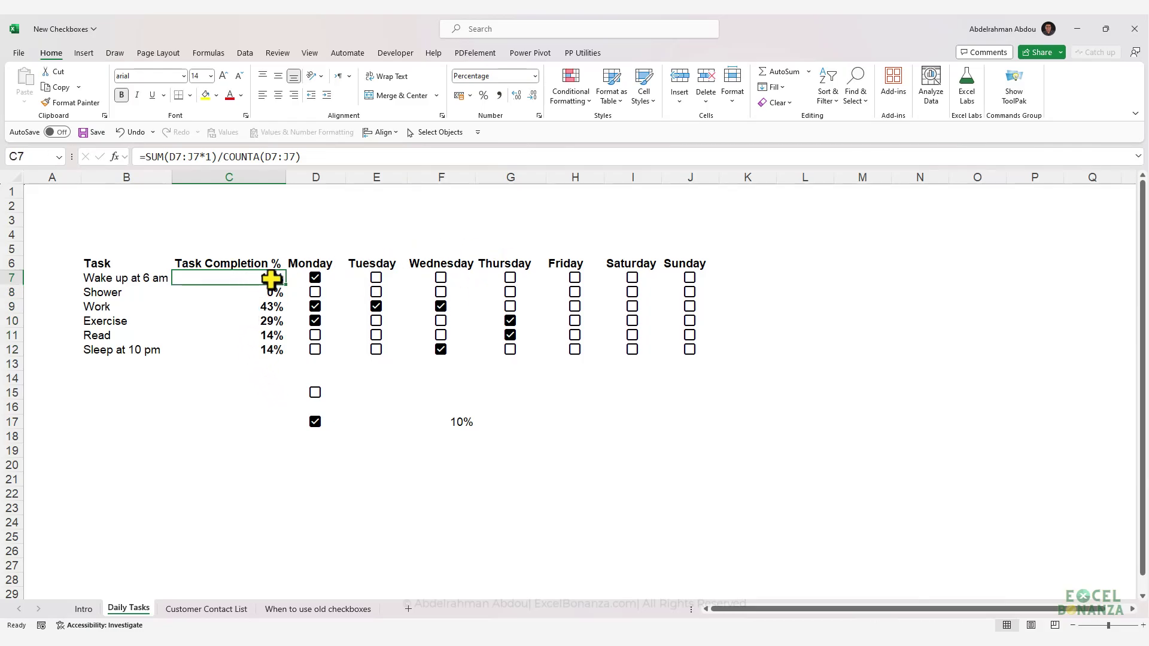
pyautogui.moveTo(275, 281); pyautogui.dragTo(239, 351)
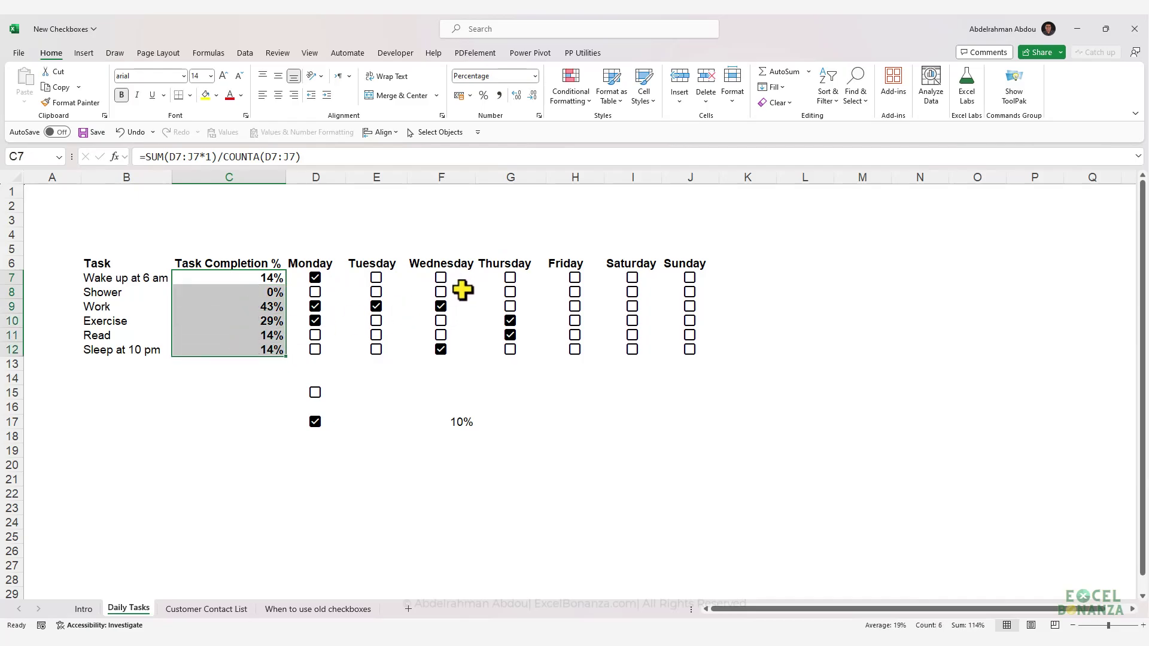
pyautogui.click(571, 99)
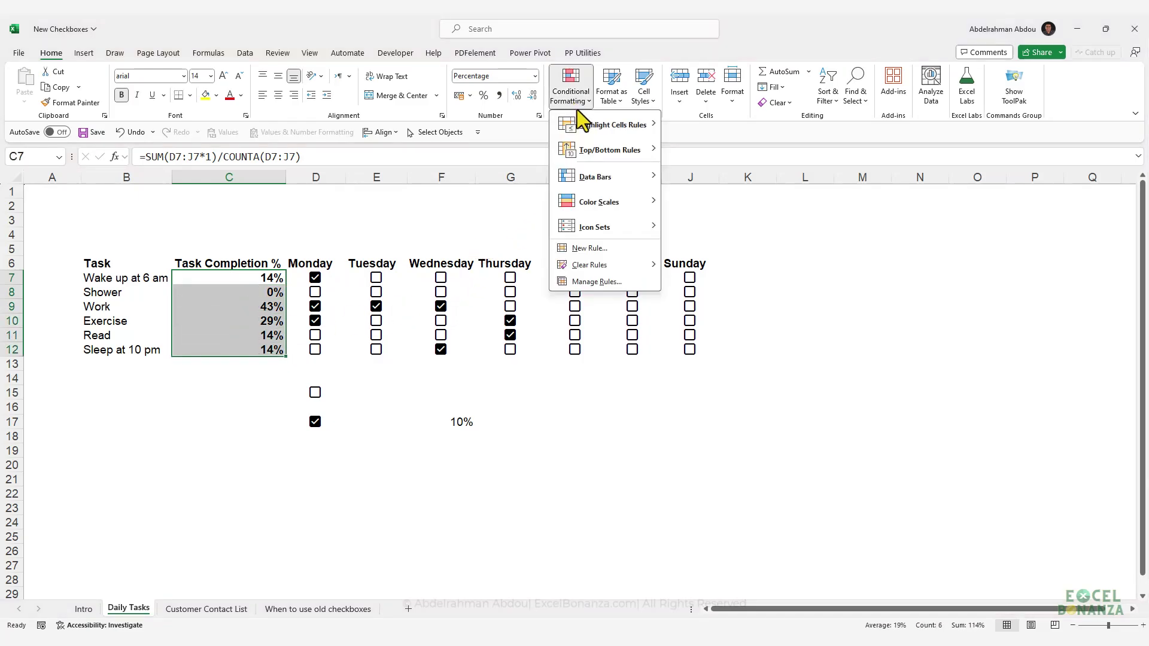
# Apply blue Gradient Fill data bars to C7:C12, then reselect the range
pyautogui.moveTo(578, 177)
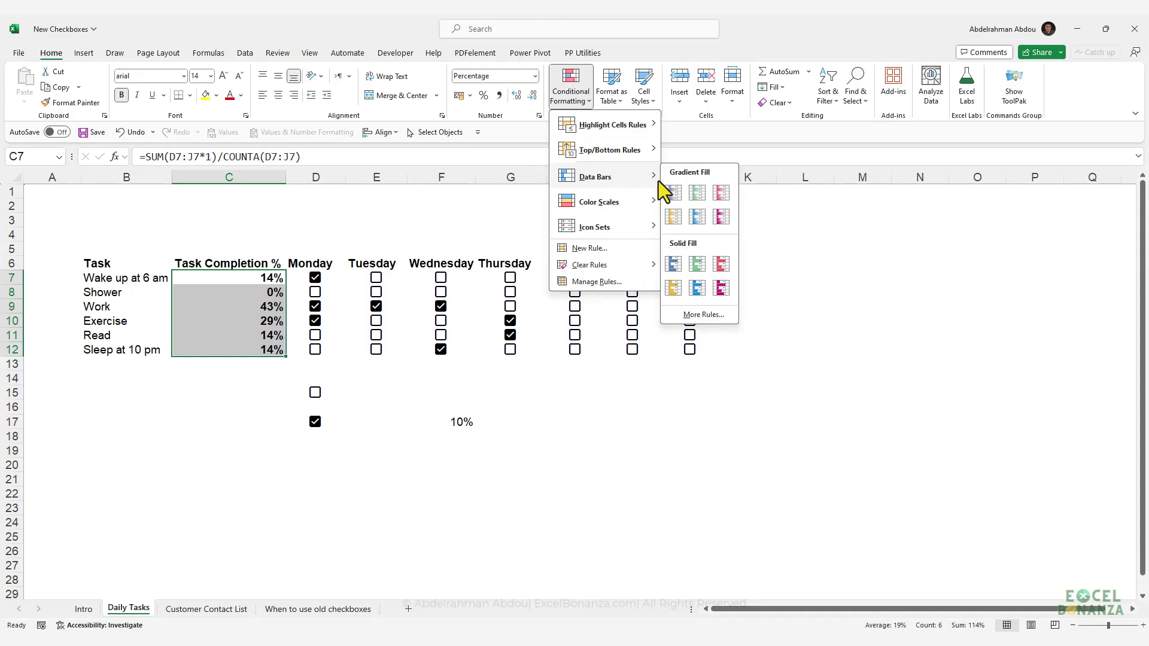
pyautogui.click(673, 195)
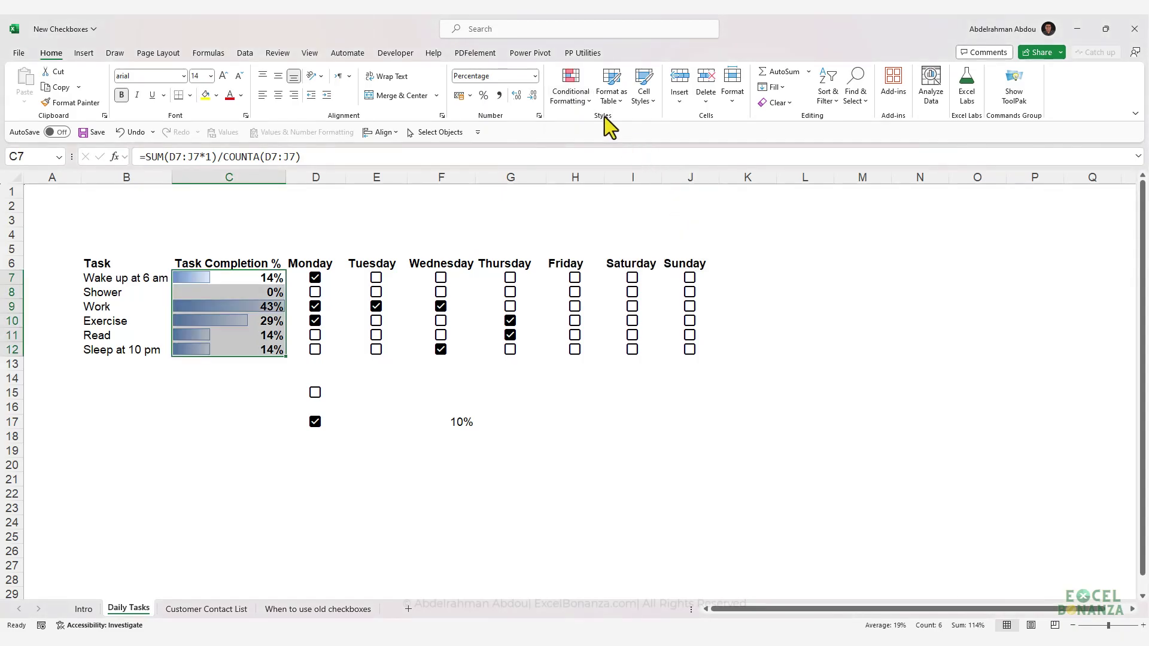
pyautogui.click(267, 306)
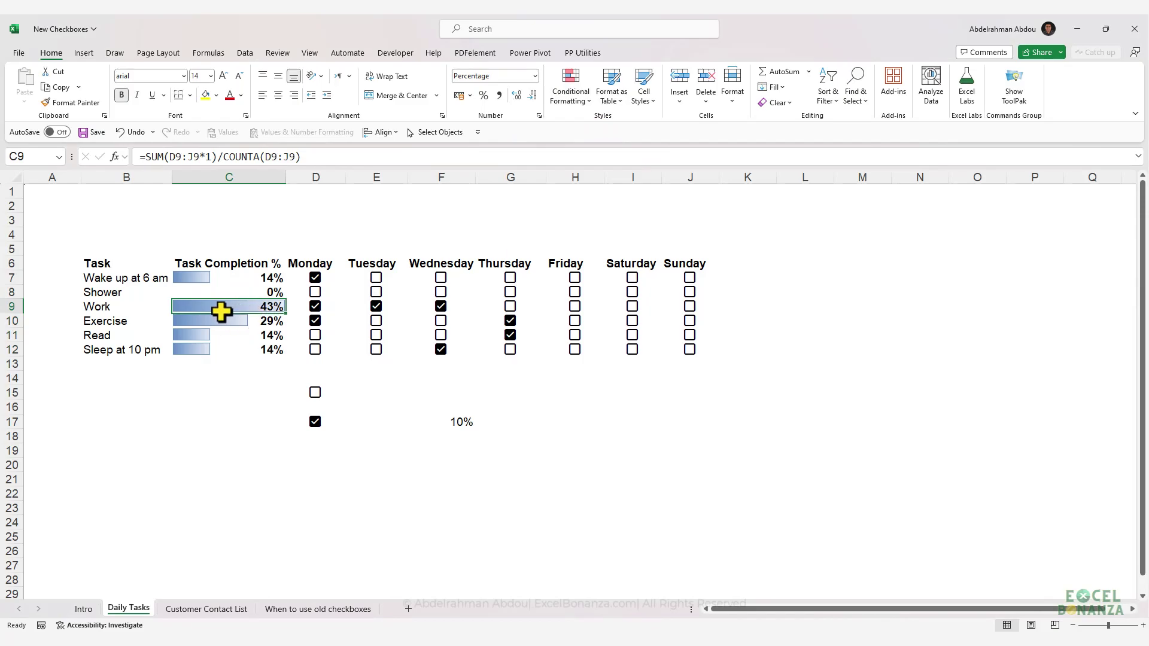
pyautogui.moveTo(245, 279); pyautogui.dragTo(235, 349)
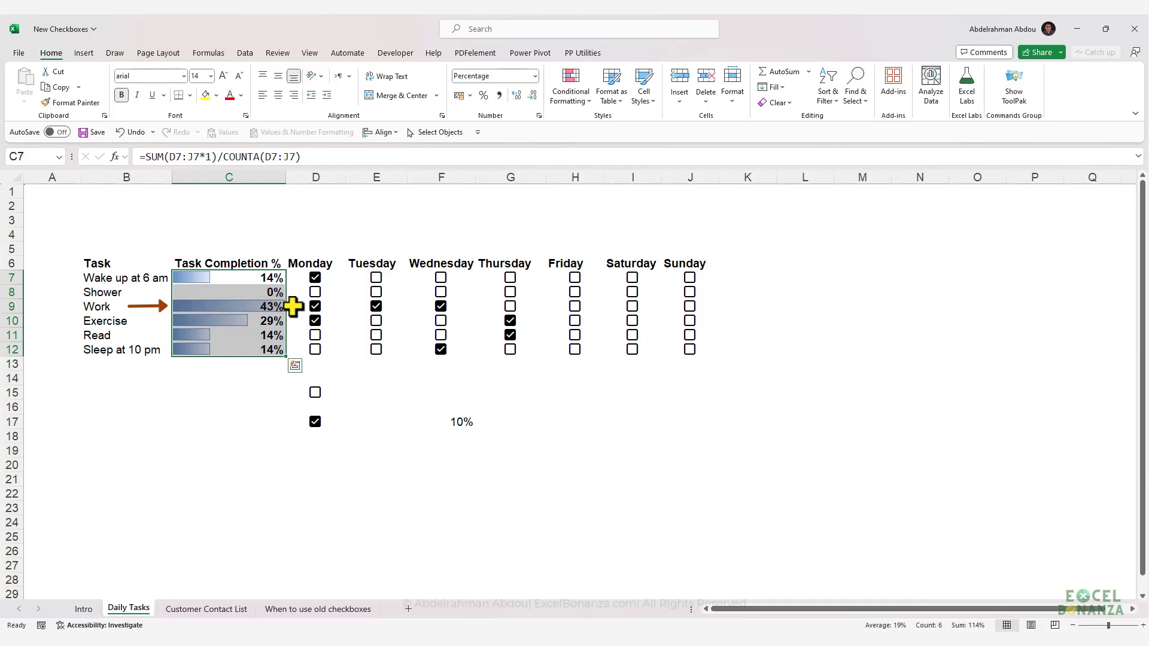
pyautogui.click(573, 99)
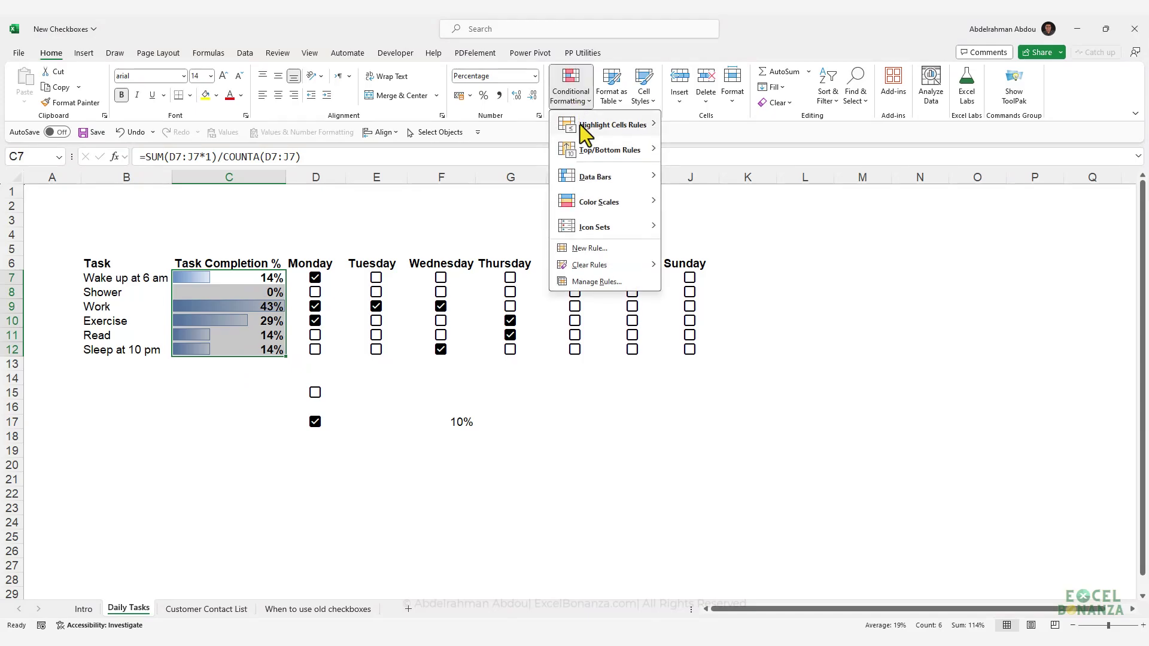
# Edit the Data Bar rule so minimum is Number 0 and maximum is Number 1
pyautogui.click(584, 281)
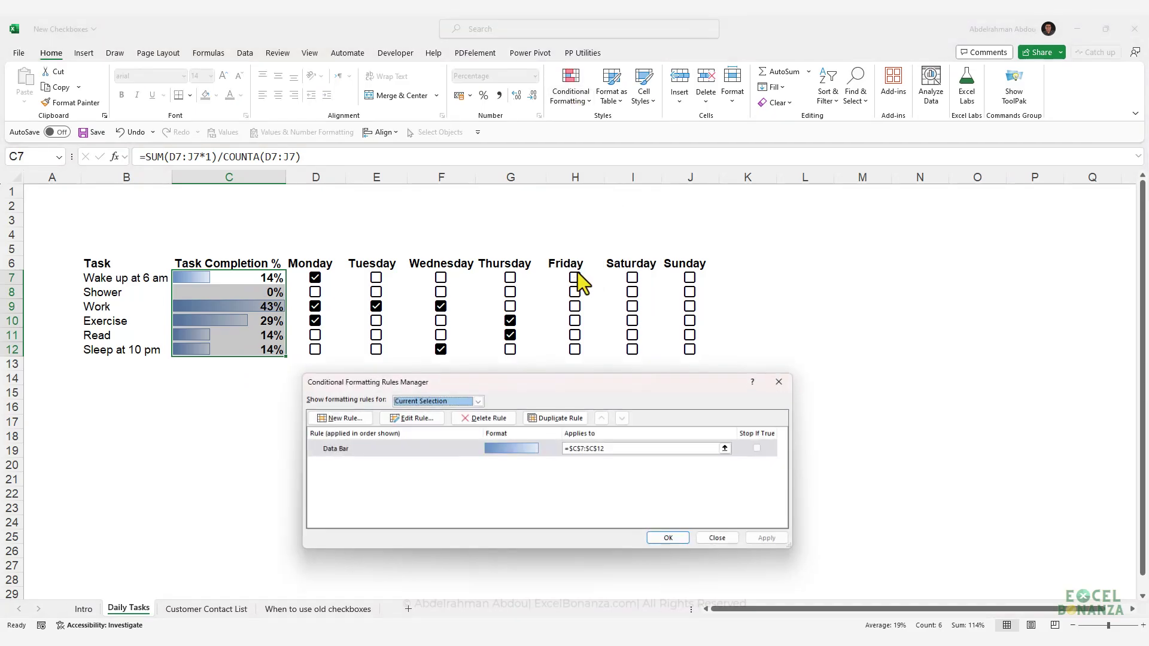
pyautogui.click(400, 448)
pyautogui.click(421, 419)
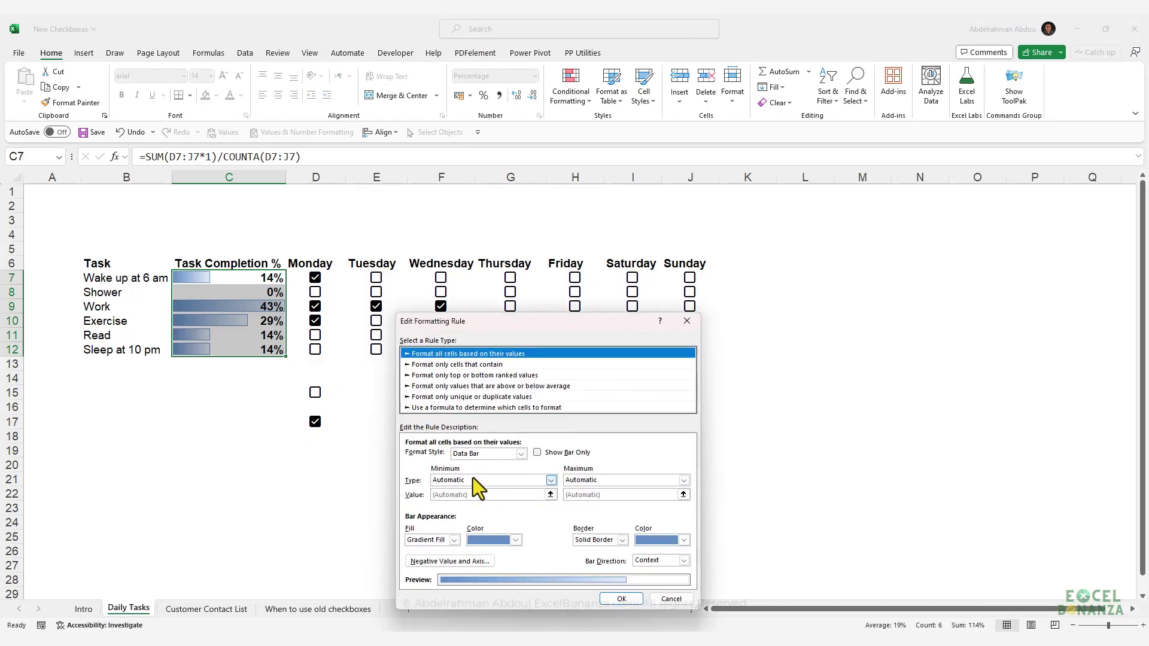
pyautogui.click(472, 479)
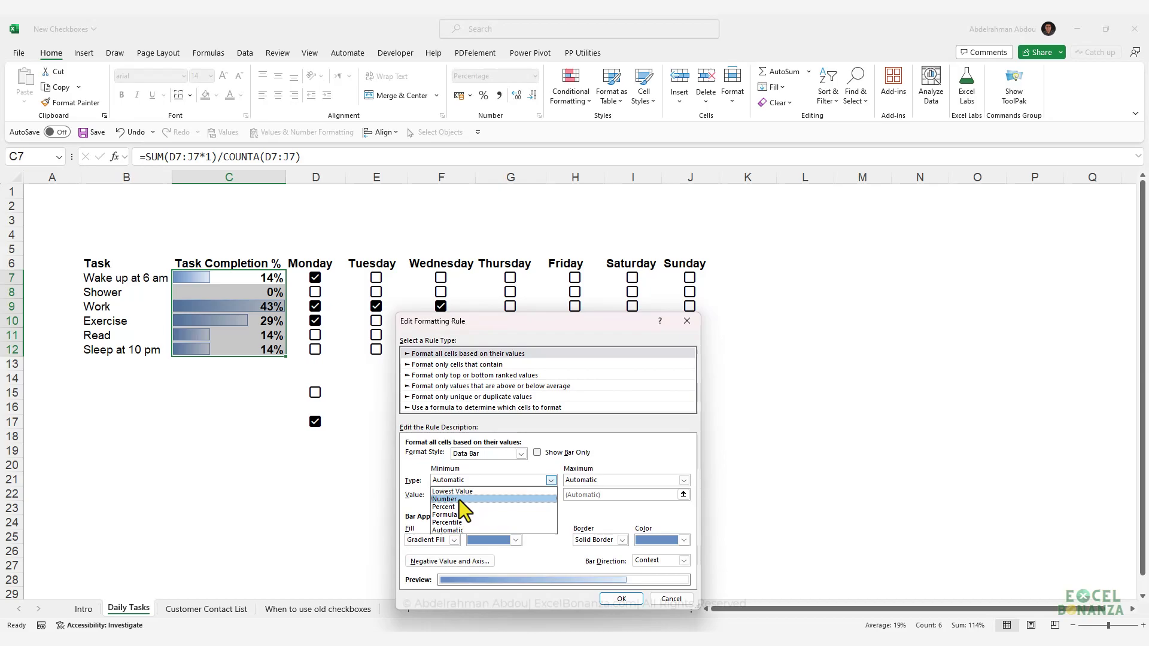
pyautogui.click(458, 499)
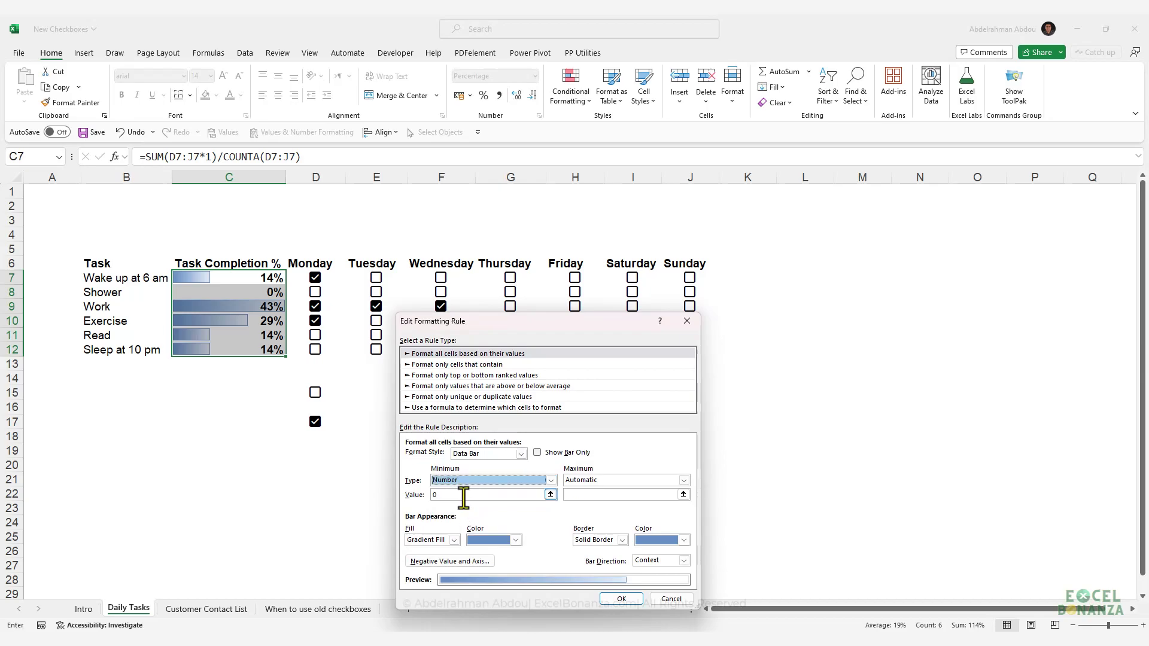
pyautogui.click(599, 478)
pyautogui.click(590, 502)
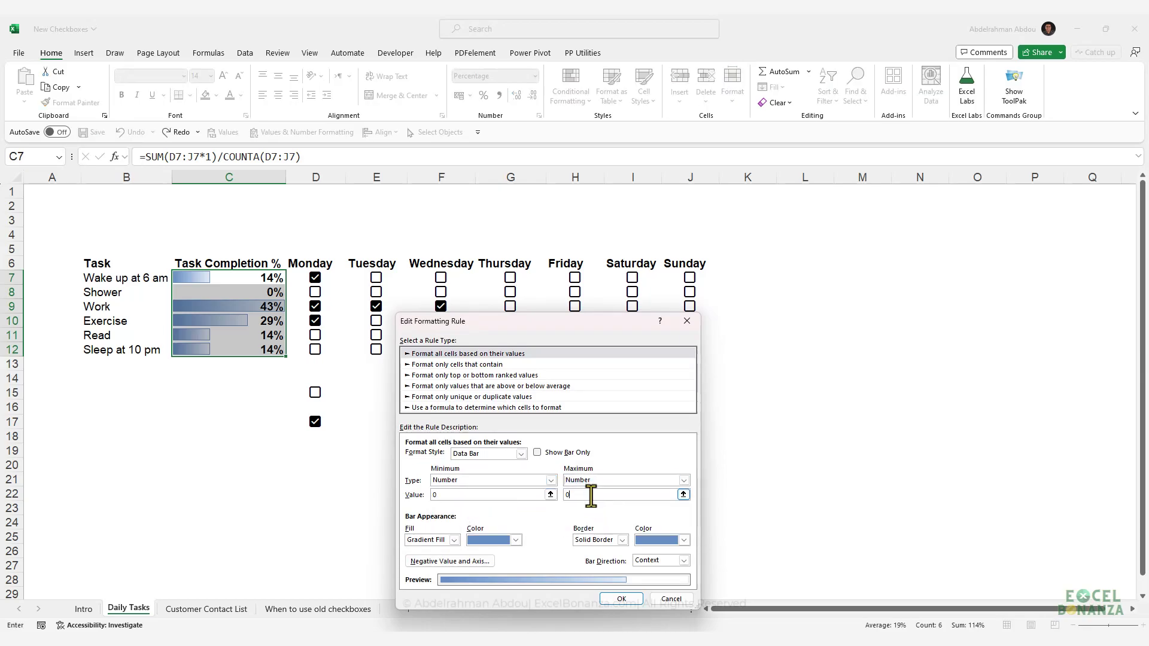
pyautogui.press('BackSpace')
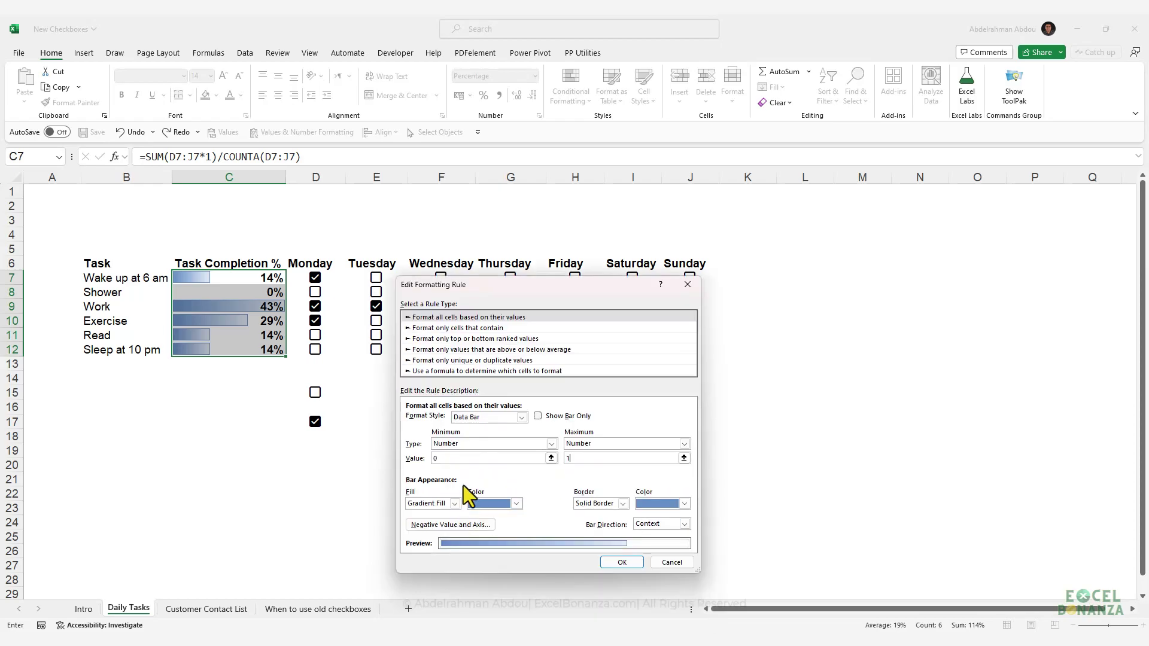
pyautogui.click(622, 563)
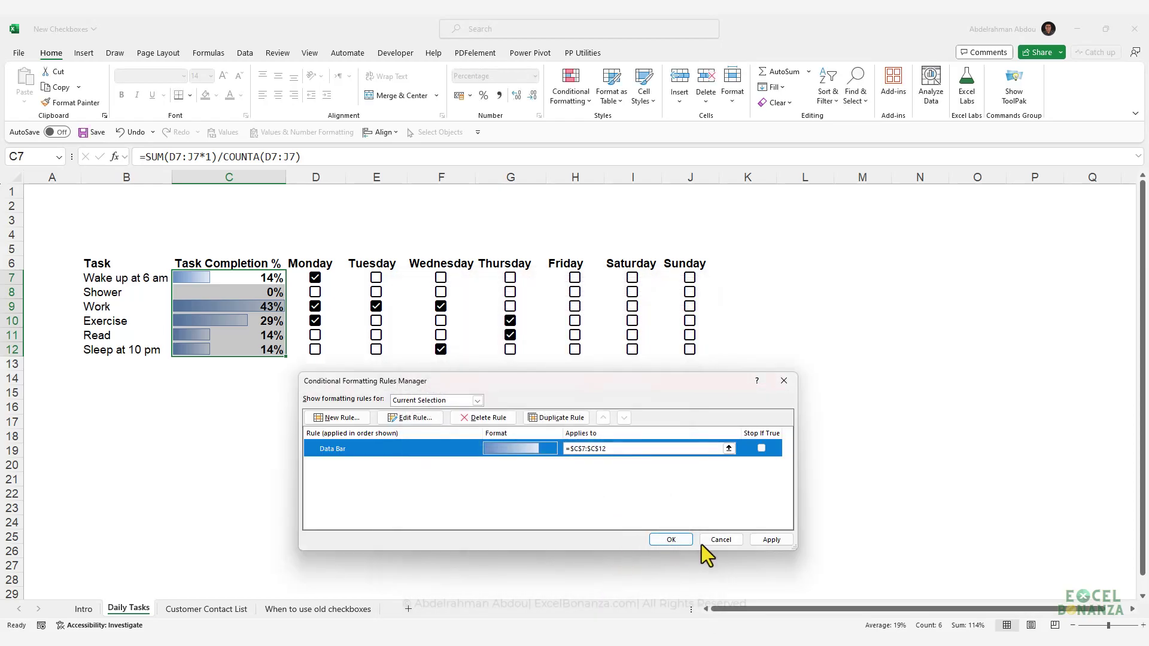
pyautogui.click(679, 541)
pyautogui.click(257, 378)
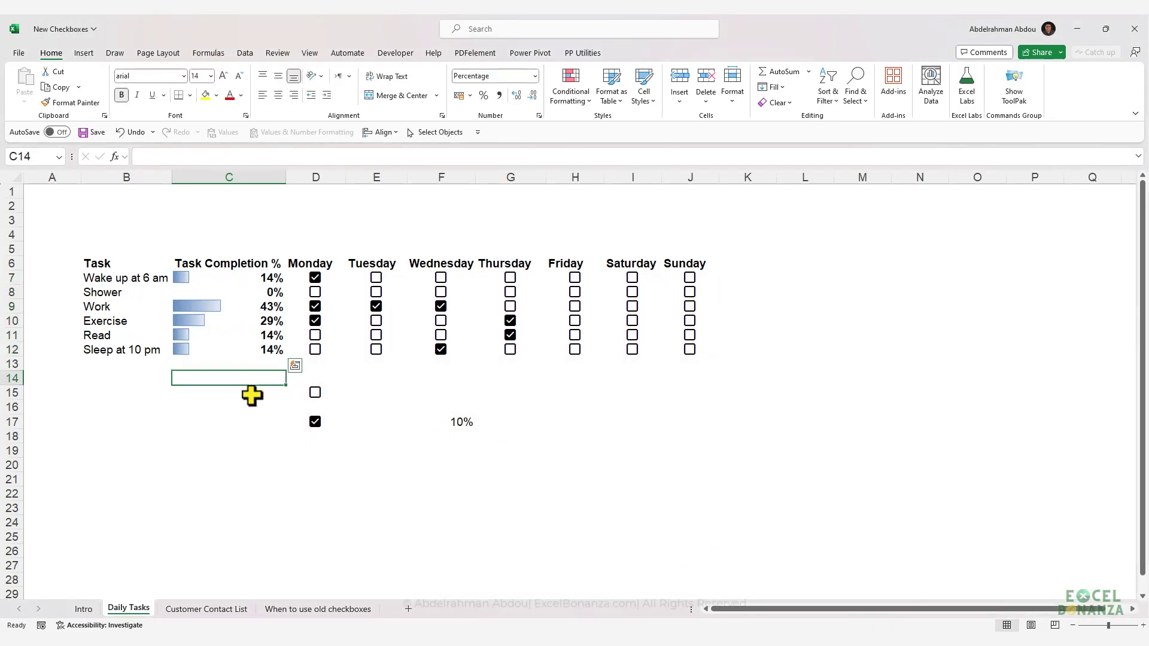
pyautogui.press('Down')
pyautogui.press('Down')
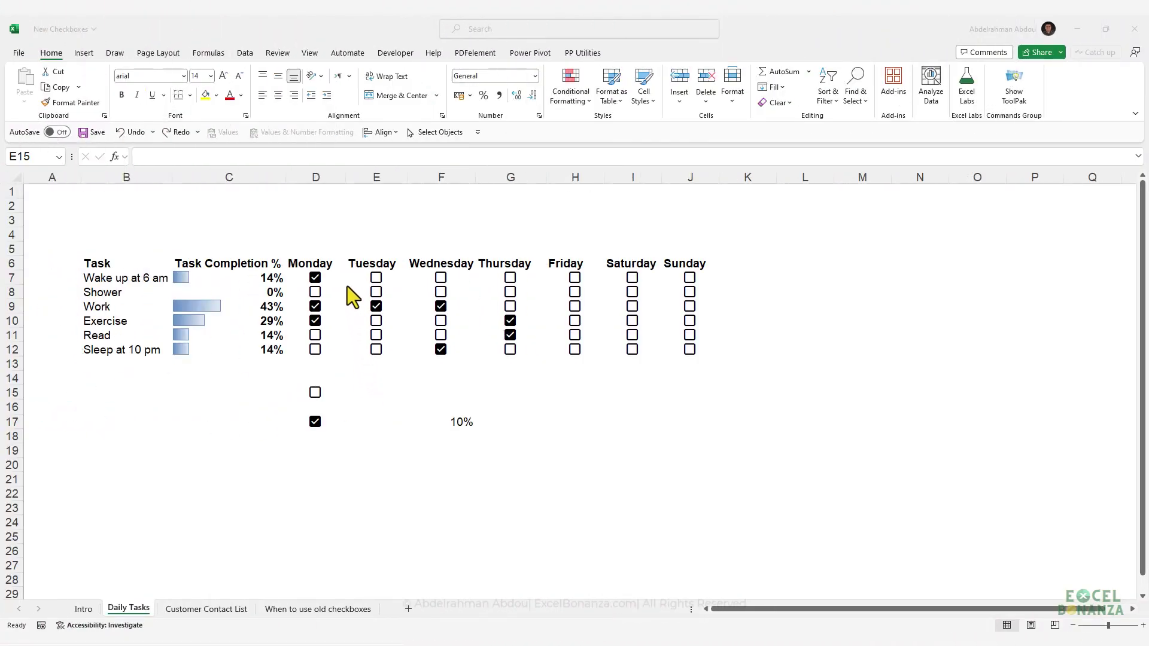
# Select the D7:J12 checkbox grid, view the font colours, then bring up Conditional Formatting
pyautogui.click(332, 280)
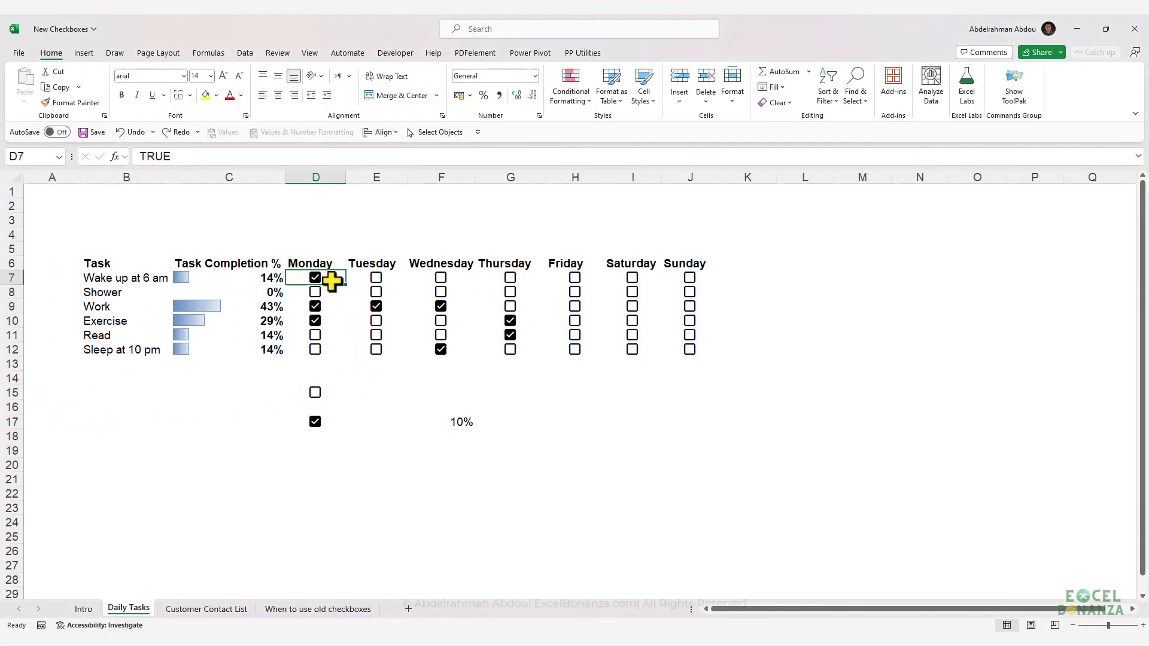
pyautogui.moveTo(333, 280); pyautogui.dragTo(689, 351)
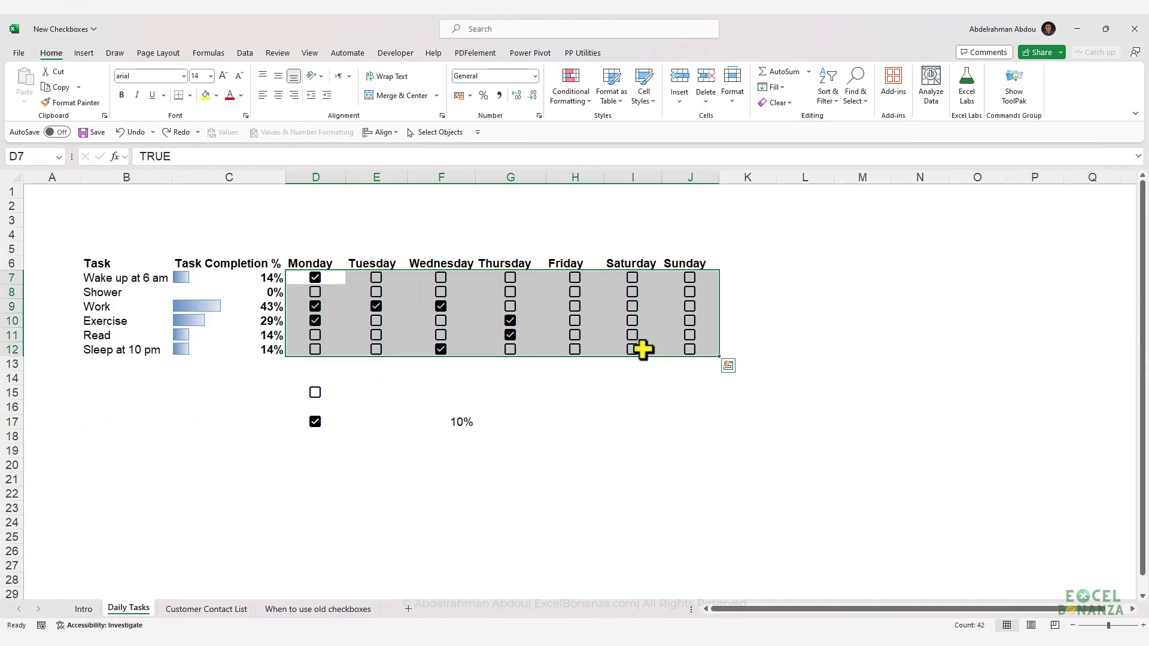
pyautogui.click(242, 96)
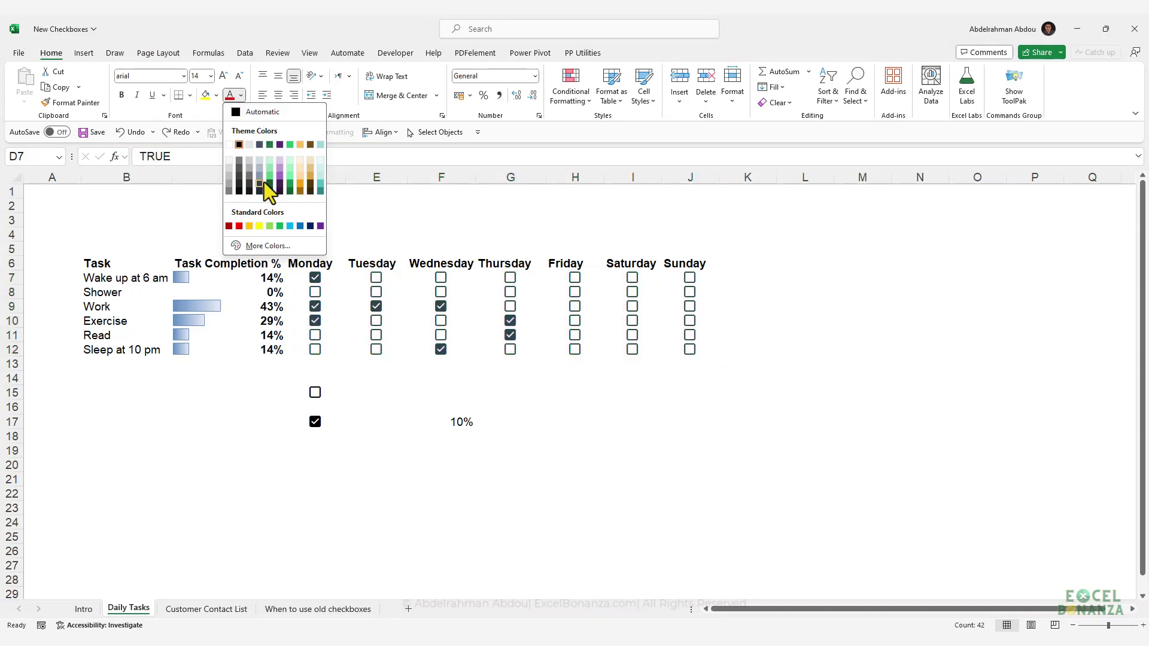
pyautogui.click(365, 40)
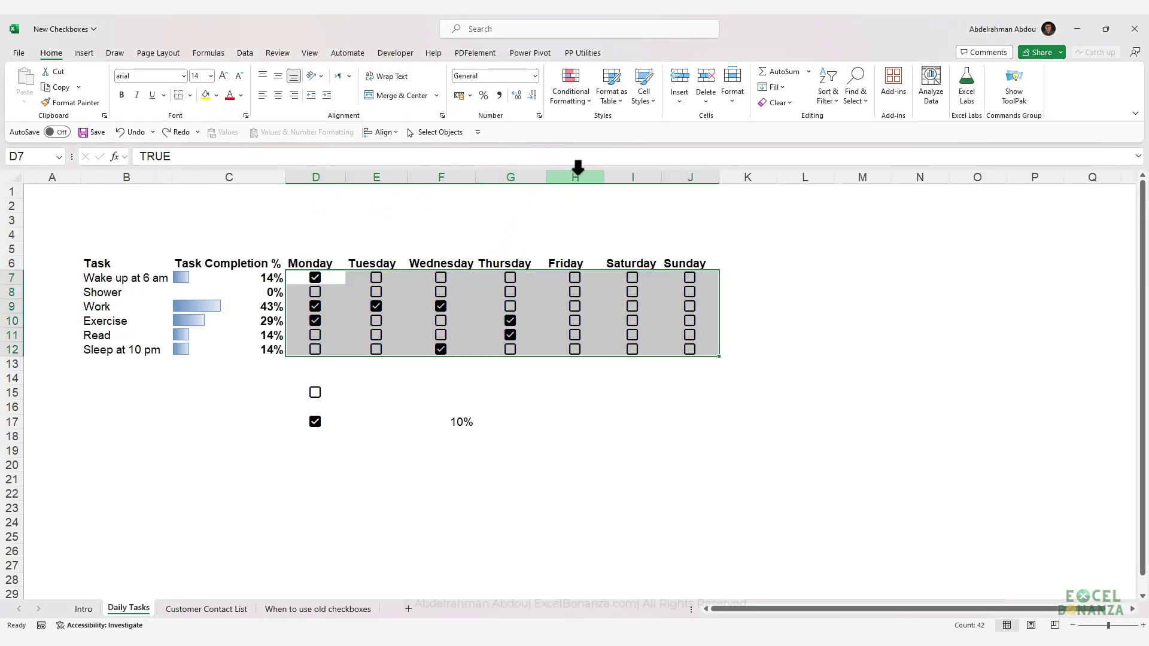
pyautogui.click(582, 99)
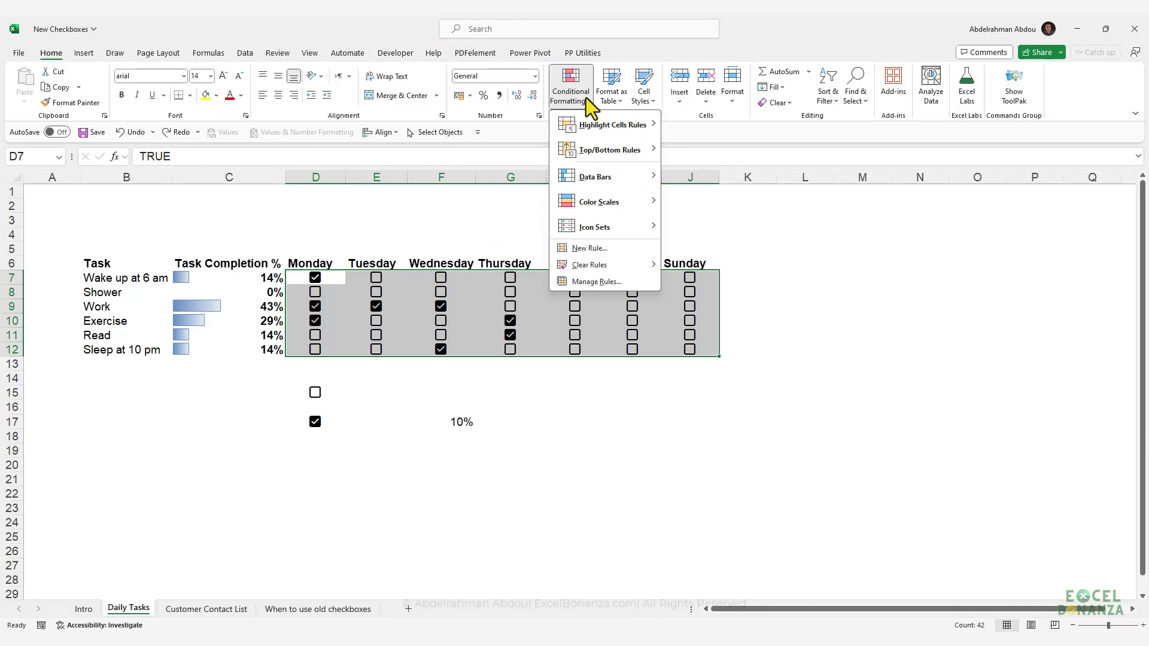
# Add an Equal To FALSE highlight rule with Red Text to the checkbox grid
pyautogui.moveTo(623, 130)
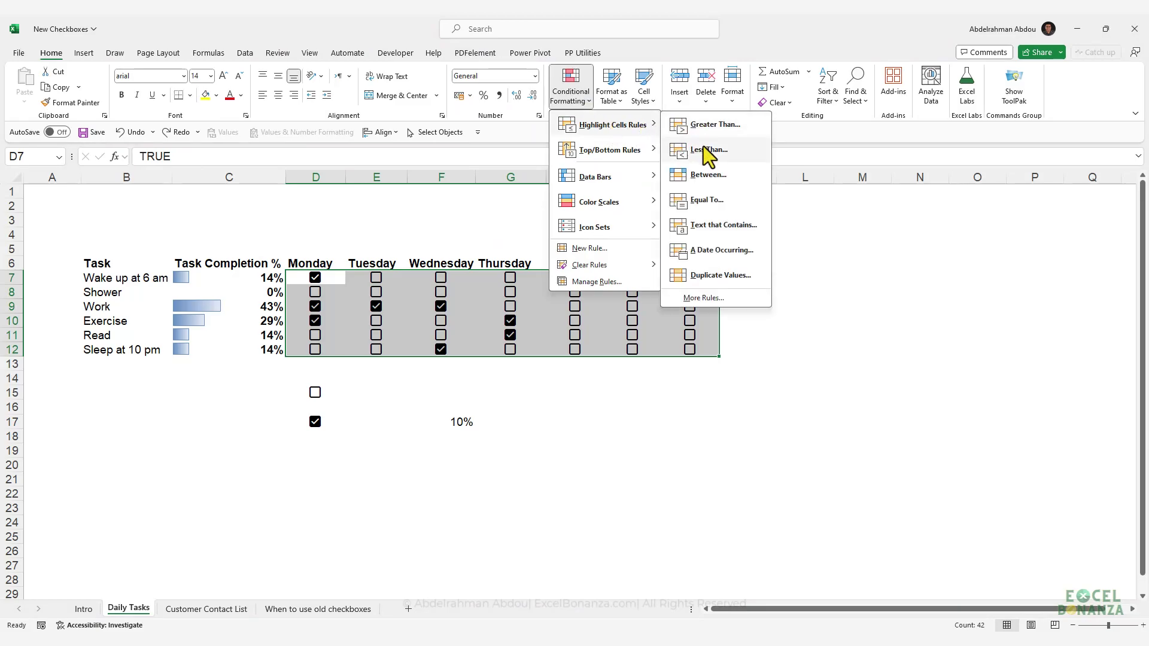
pyautogui.click(711, 200)
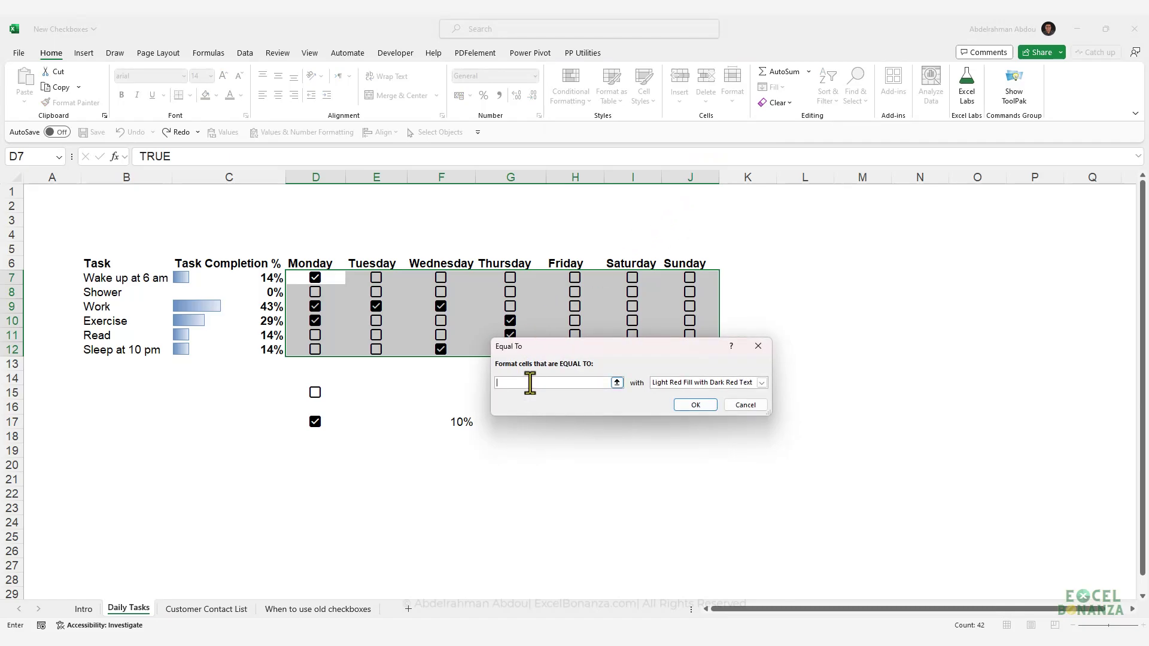
pyautogui.write('false')
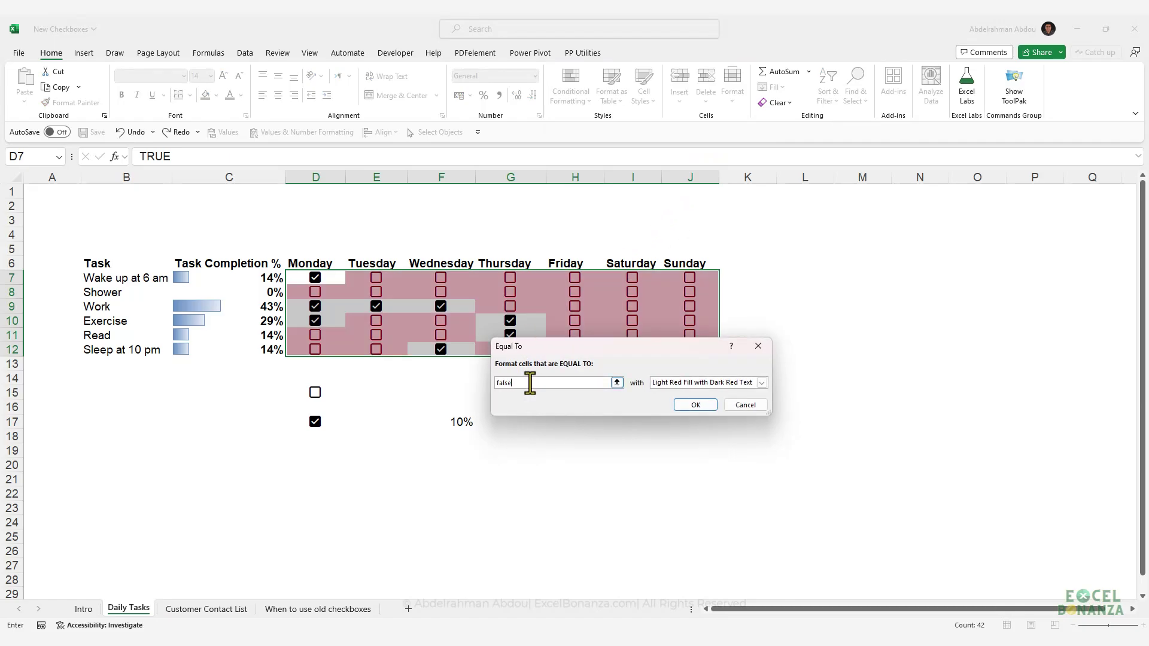
pyautogui.click(692, 385)
pyautogui.click(673, 425)
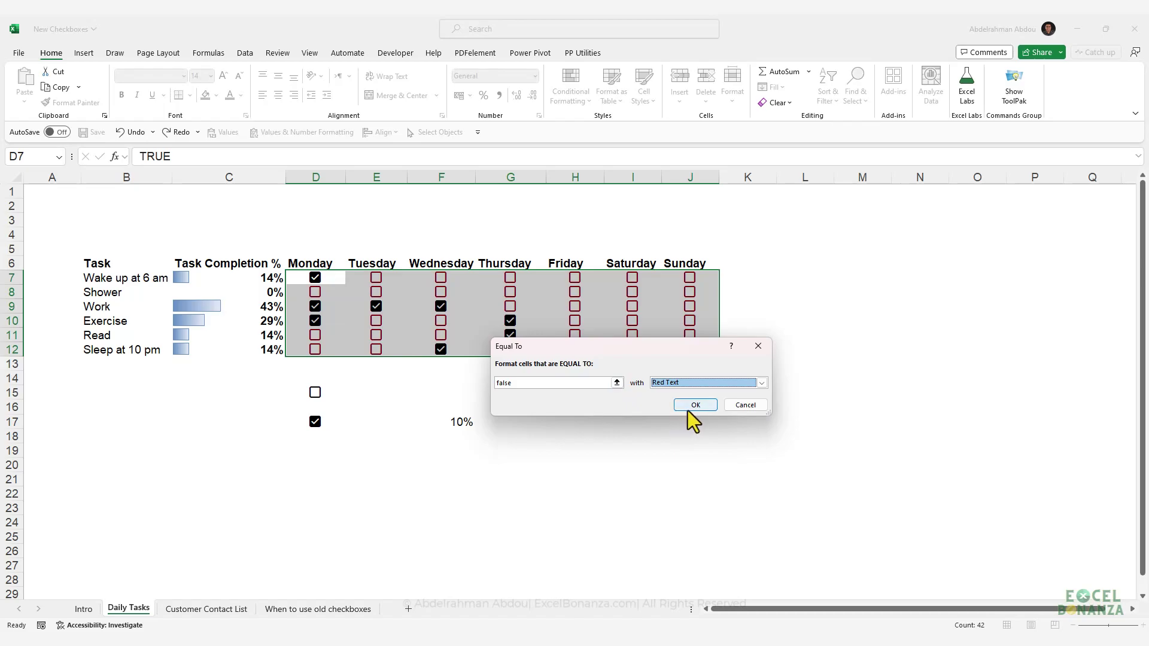
pyautogui.click(695, 405)
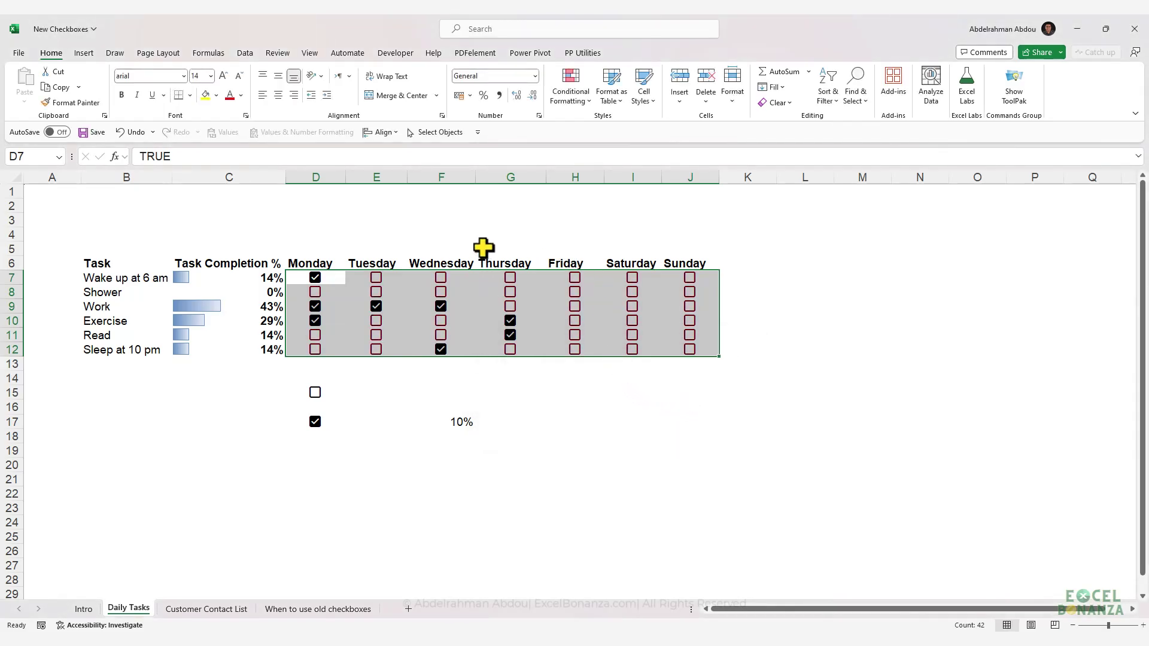
pyautogui.click(578, 98)
# Add an Equal To TRUE highlight rule with a custom green font colour
pyautogui.moveTo(622, 125)
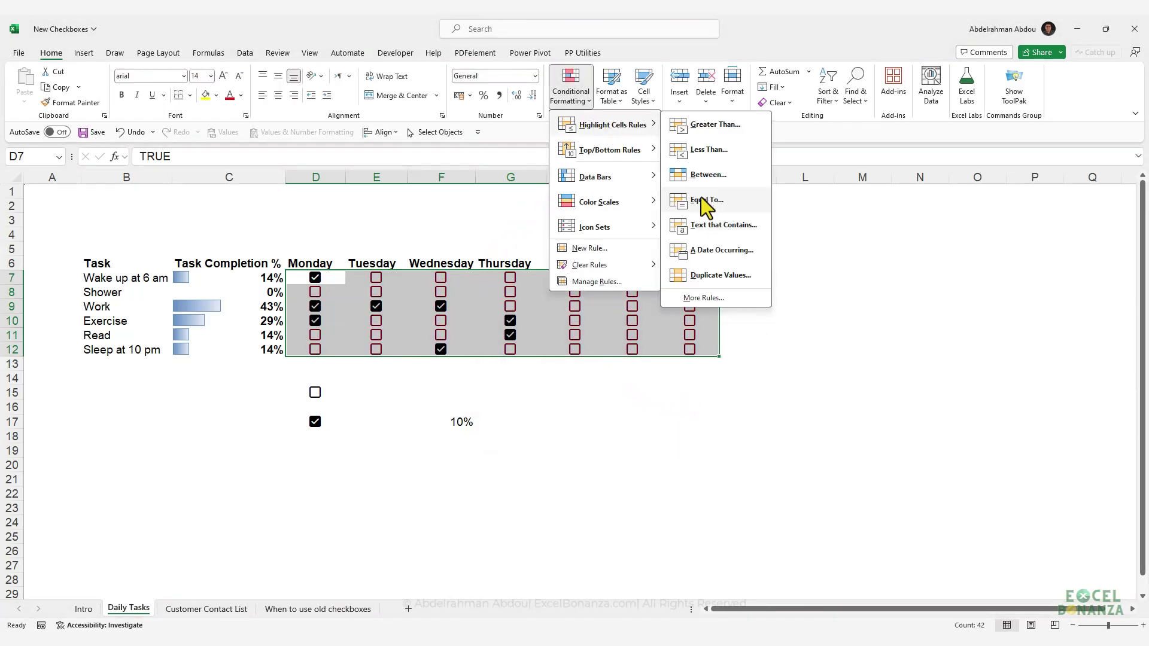
pyautogui.click(701, 199)
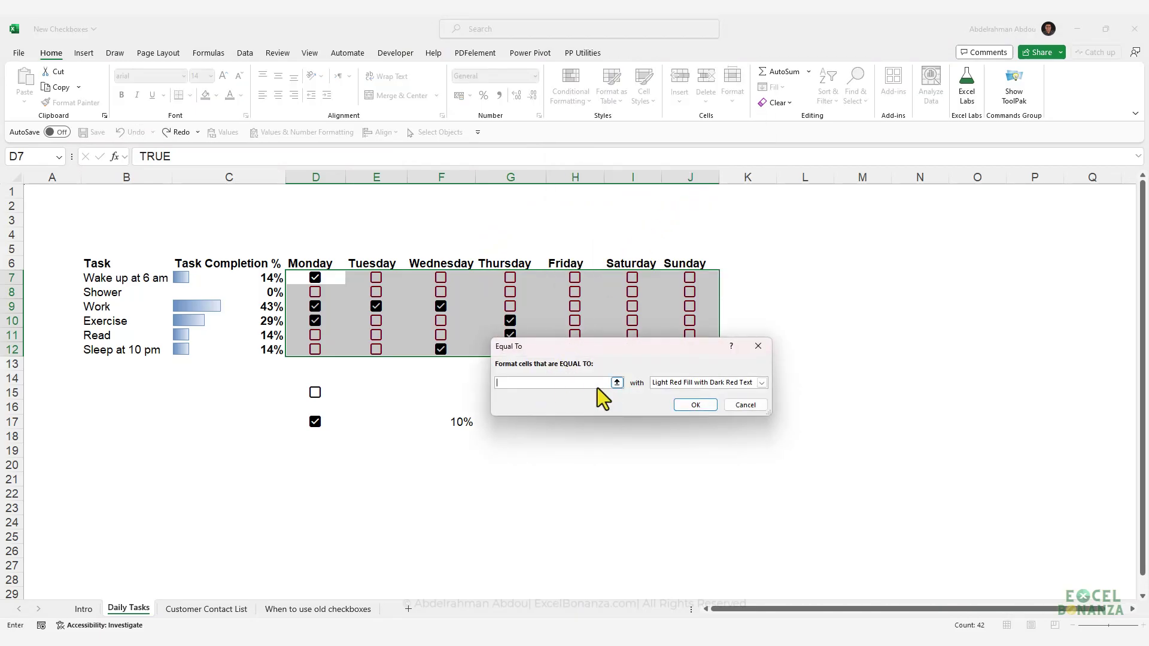
pyautogui.write('true')
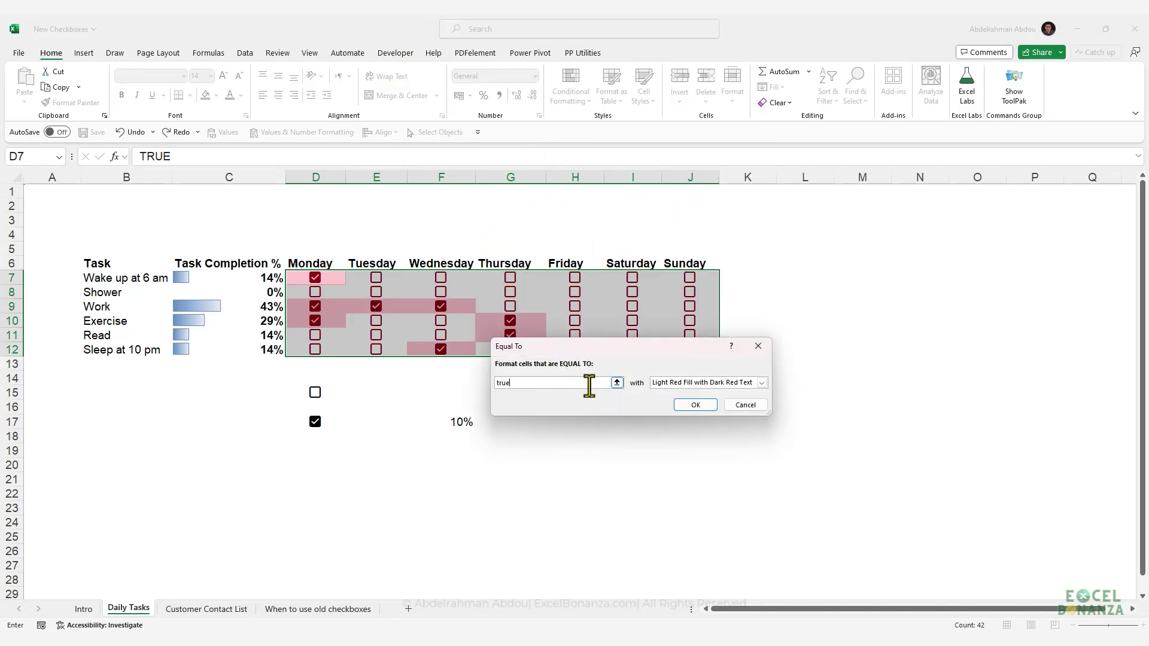
pyautogui.click(676, 382)
pyautogui.click(673, 441)
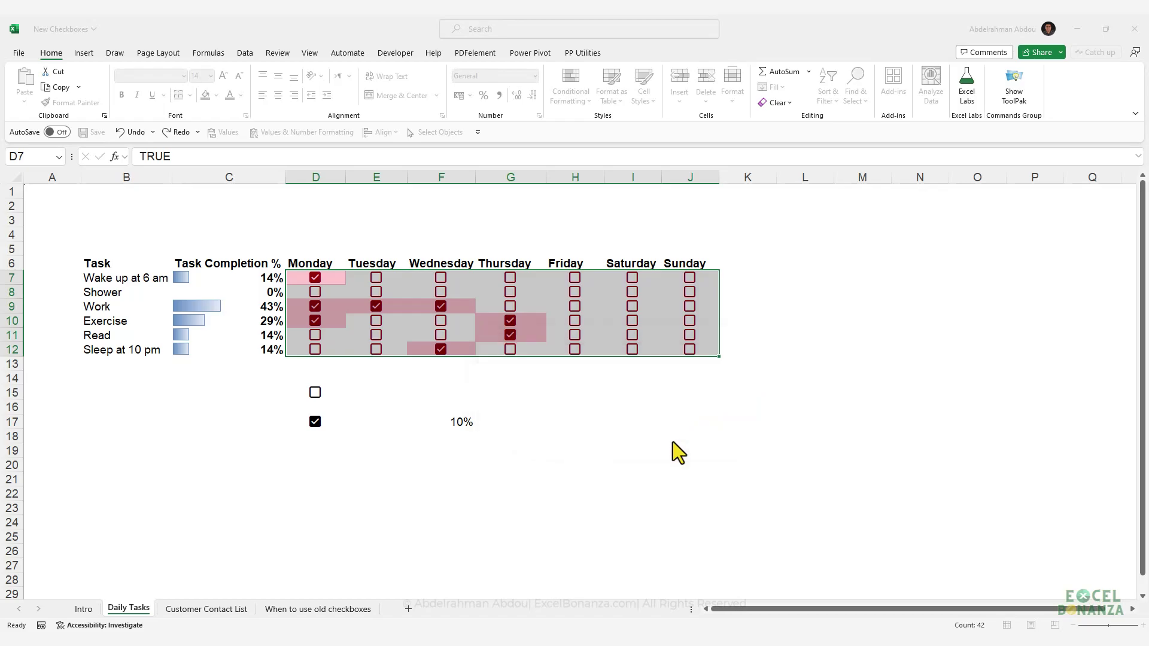
pyautogui.click(664, 328)
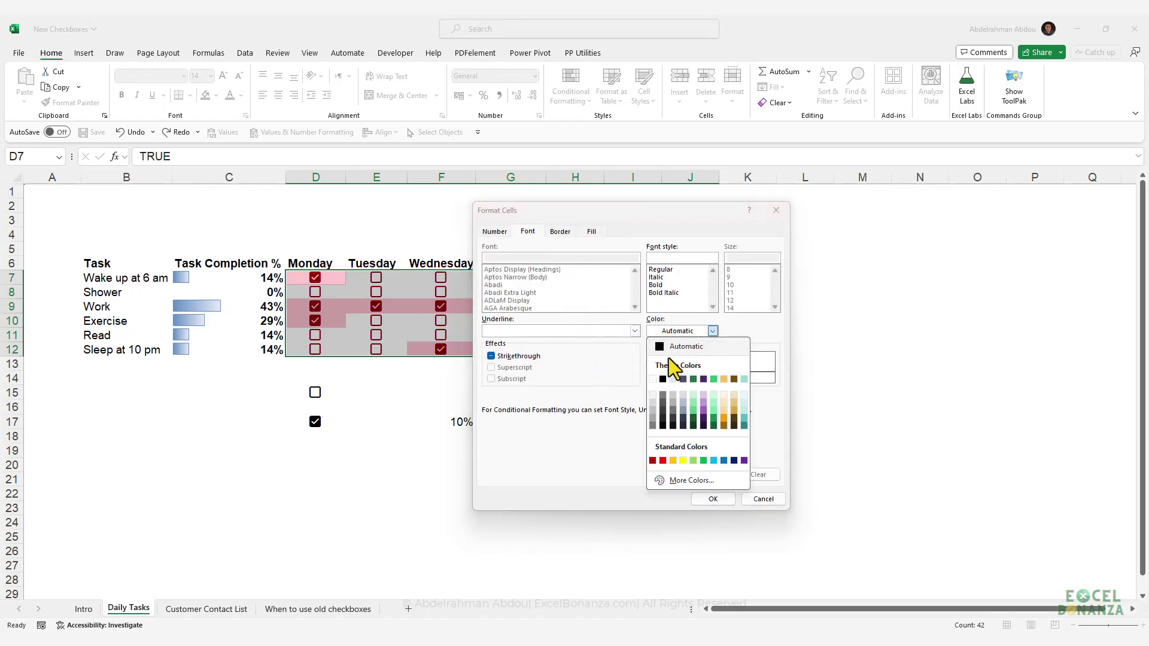
pyautogui.click(696, 381)
pyautogui.click(712, 499)
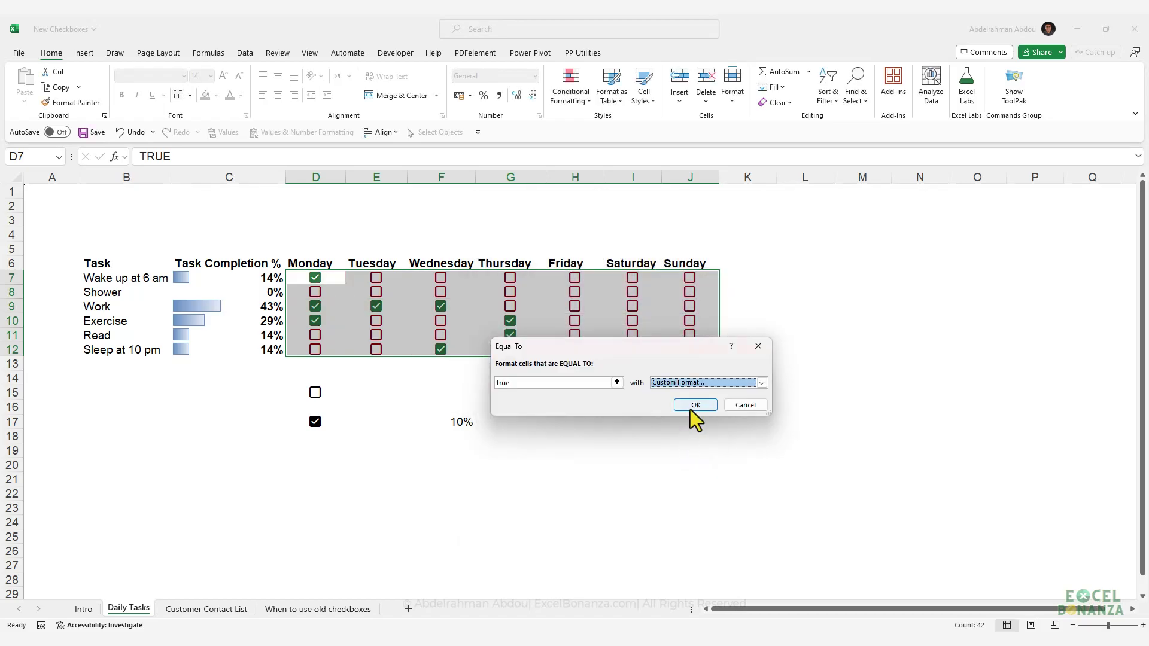
pyautogui.click(691, 409)
pyautogui.click(394, 383)
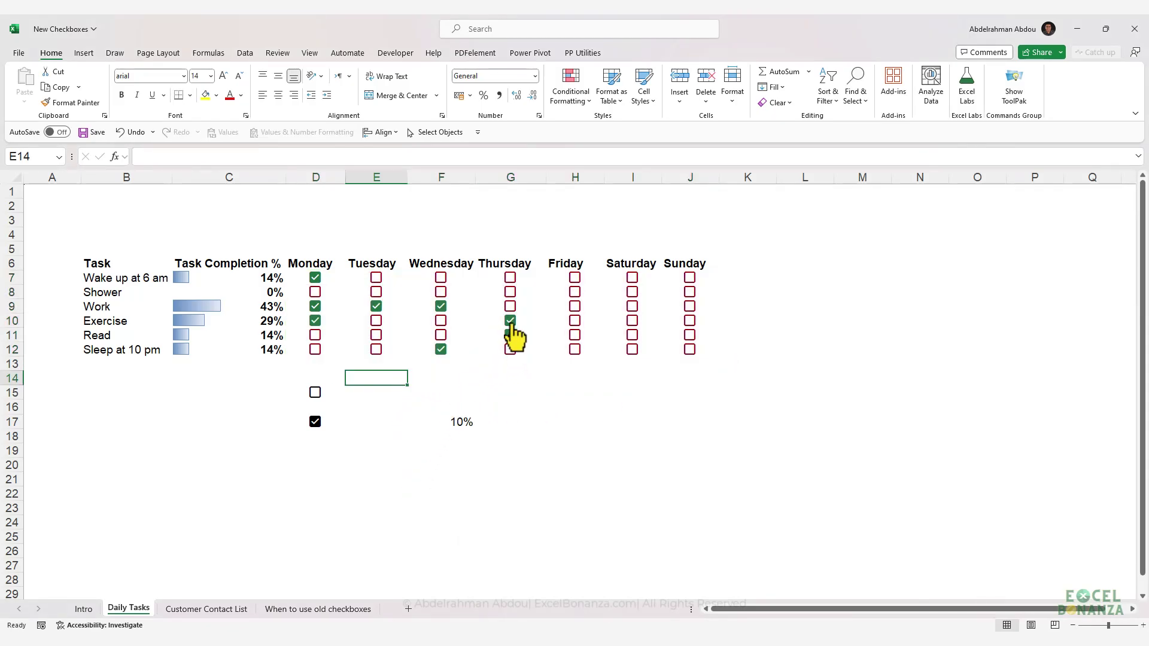
# Tick Work's Friday checkbox, toggle D17 off and back on, and select the checkbox grid
pyautogui.click(573, 306)
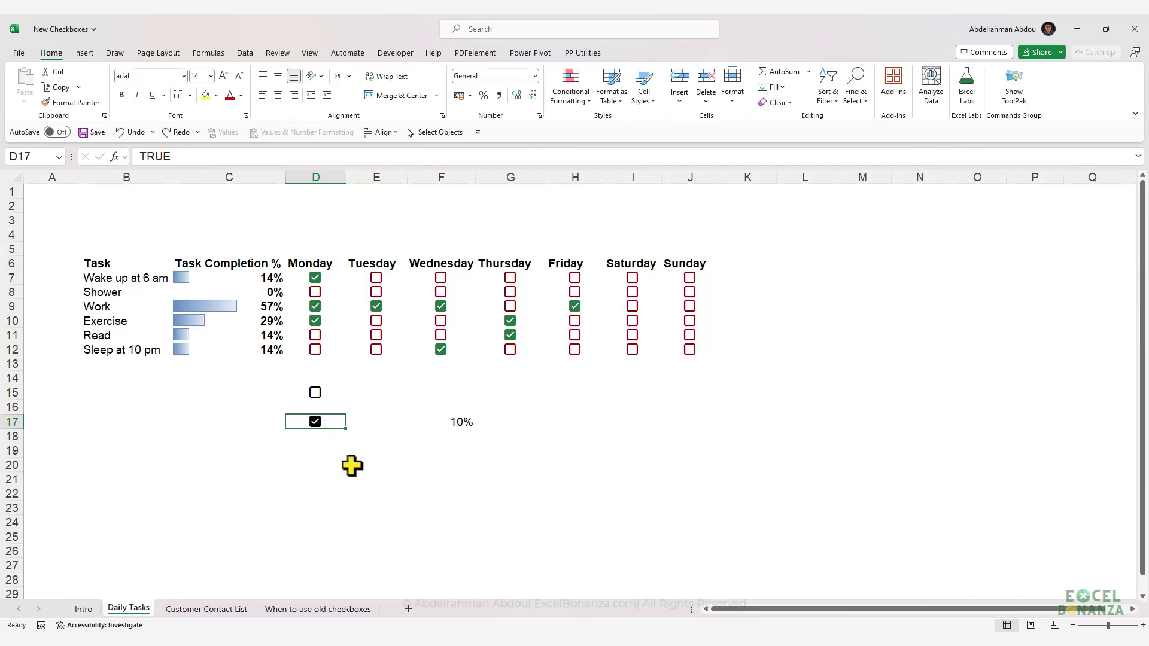
pyautogui.press('space')
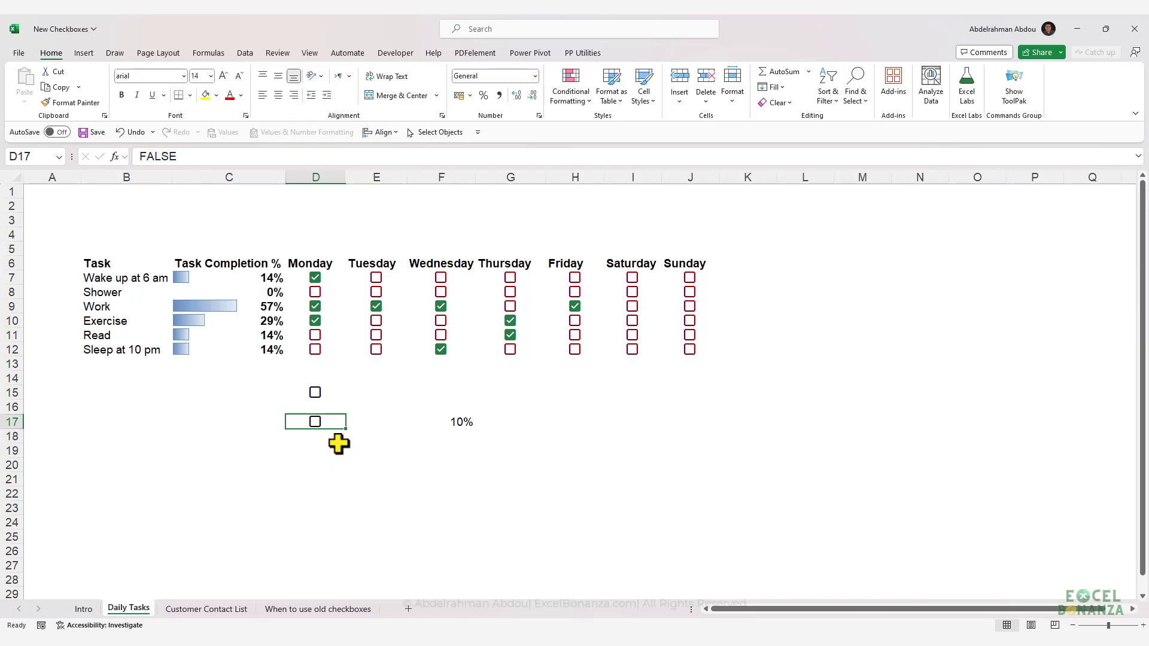
pyautogui.press('space')
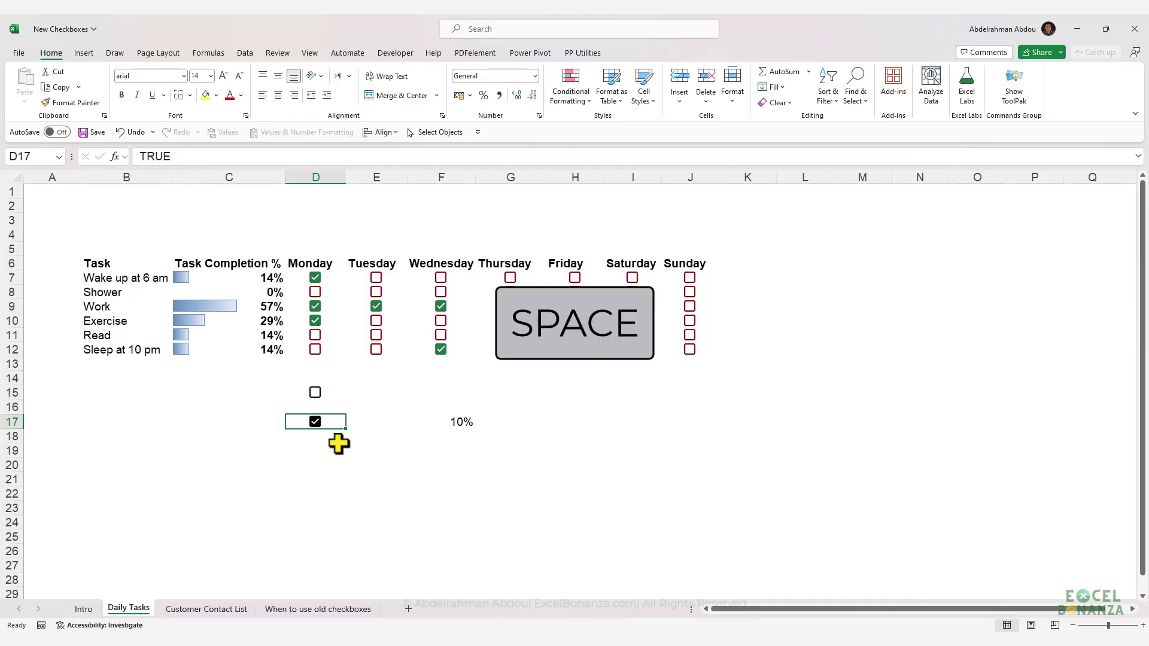
pyautogui.moveTo(326, 281); pyautogui.dragTo(682, 350)
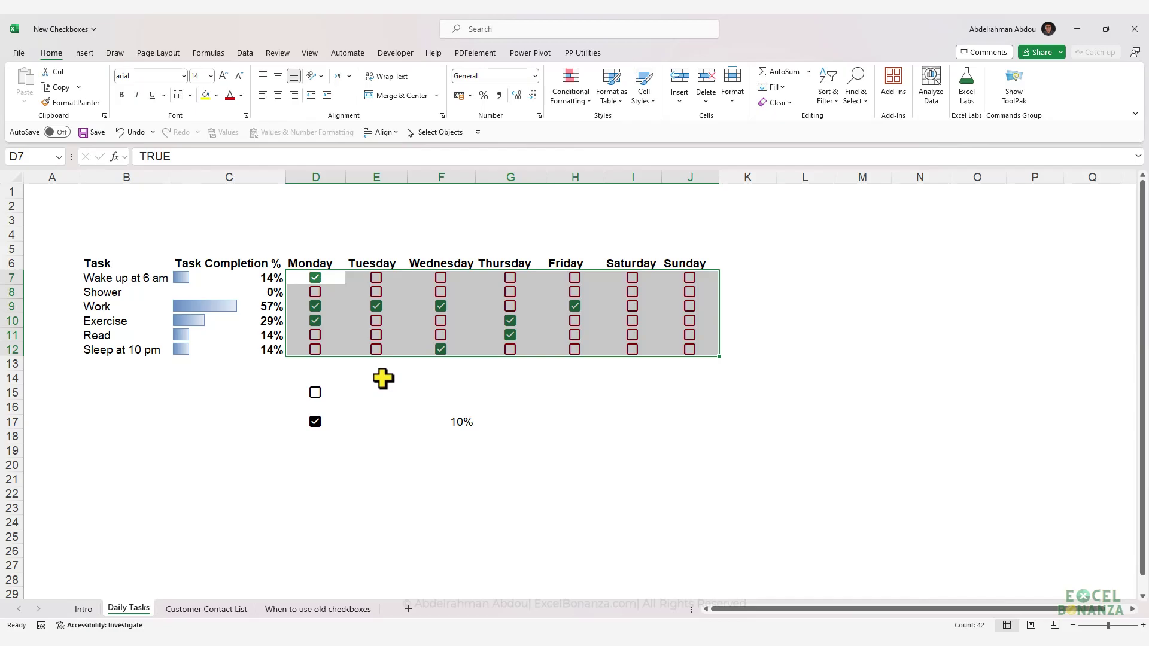
# Untick then restore the grid checkboxes, and move between cells with Tab, Enter, Shift+Tab, Shift+Enter
pyautogui.press('space')
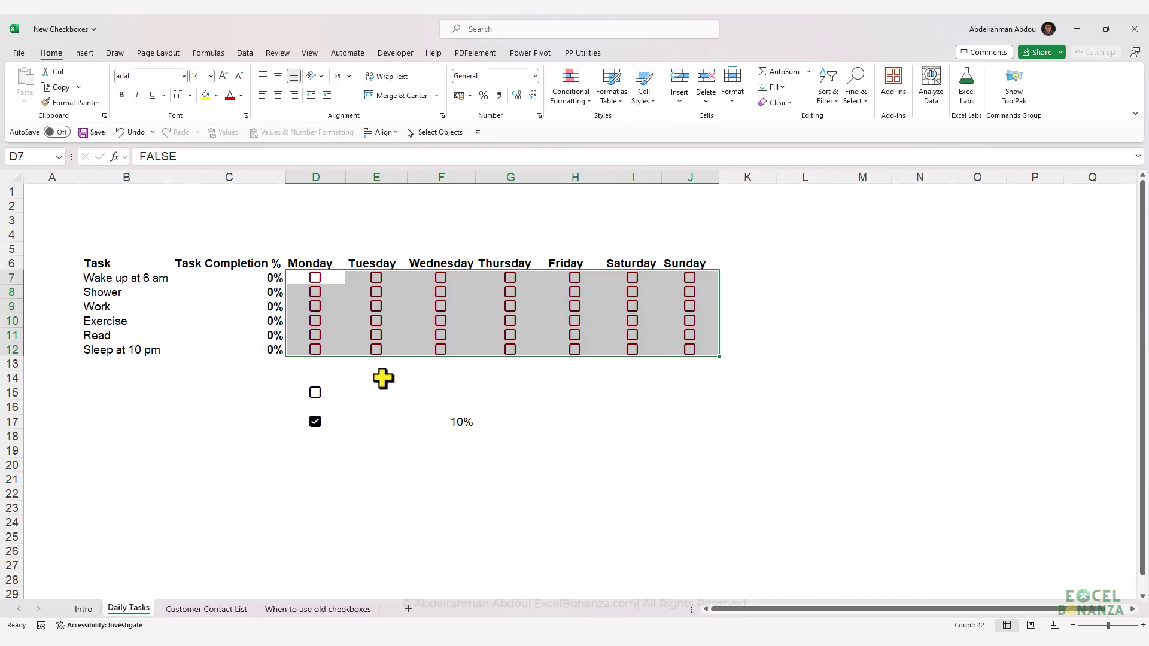
pyautogui.hotkey('ctrl', 'z')
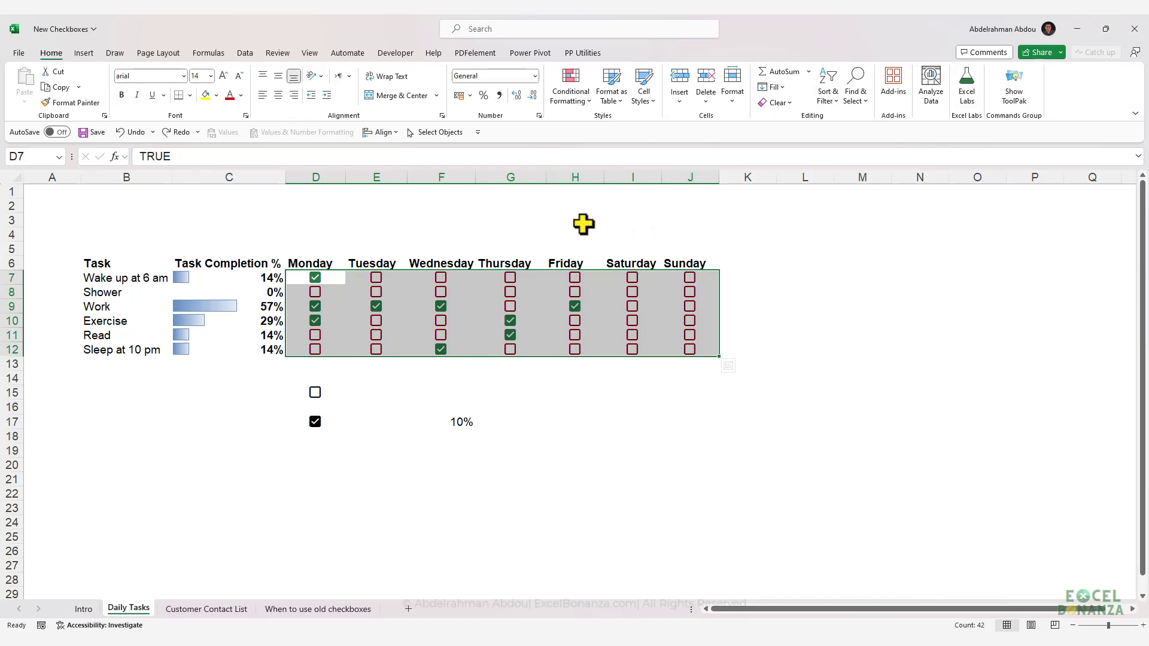
pyautogui.press('Tab')
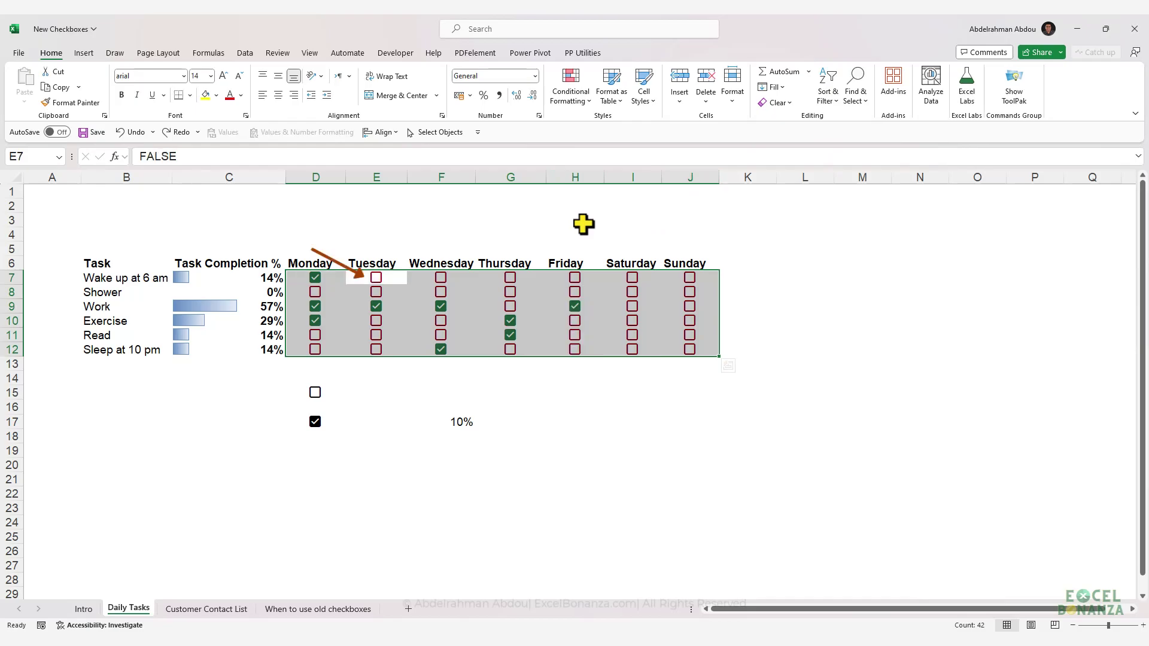
pyautogui.press('Return')
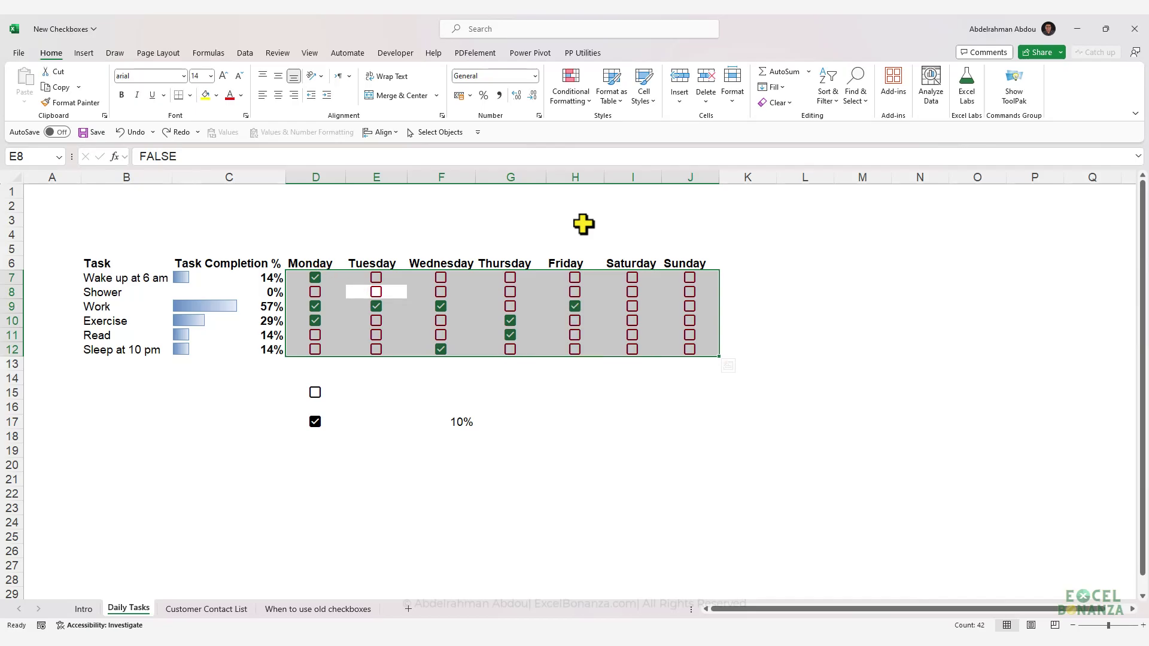
pyautogui.hotkey('shift', 'Tab')
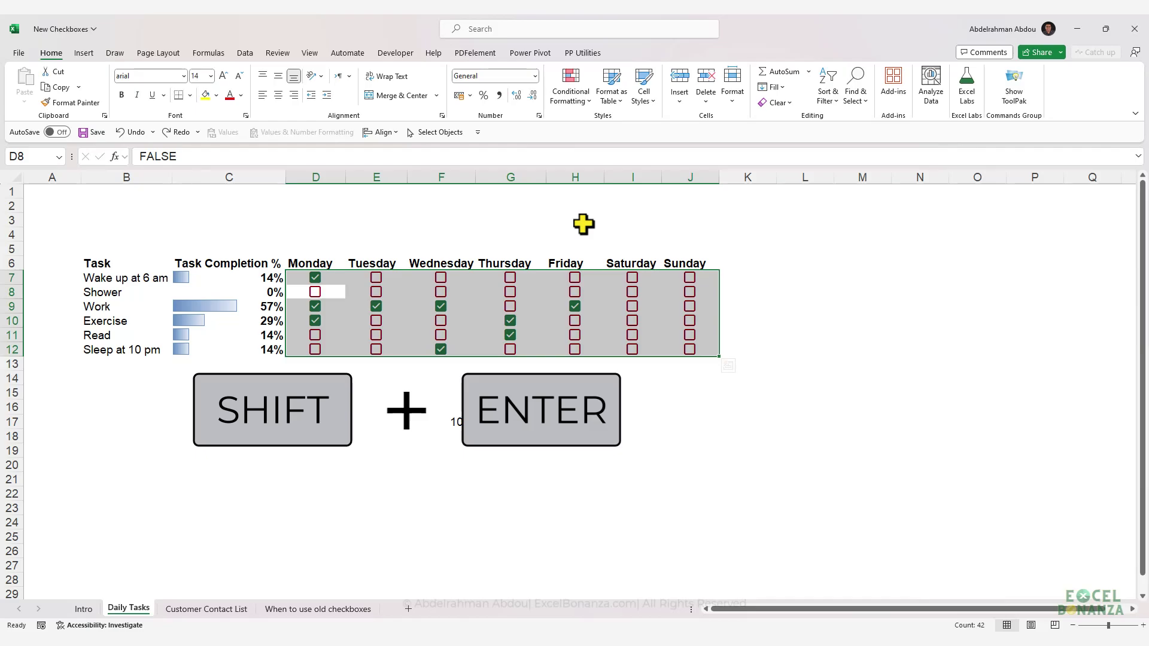
pyautogui.hotkey('shift', 'Return')
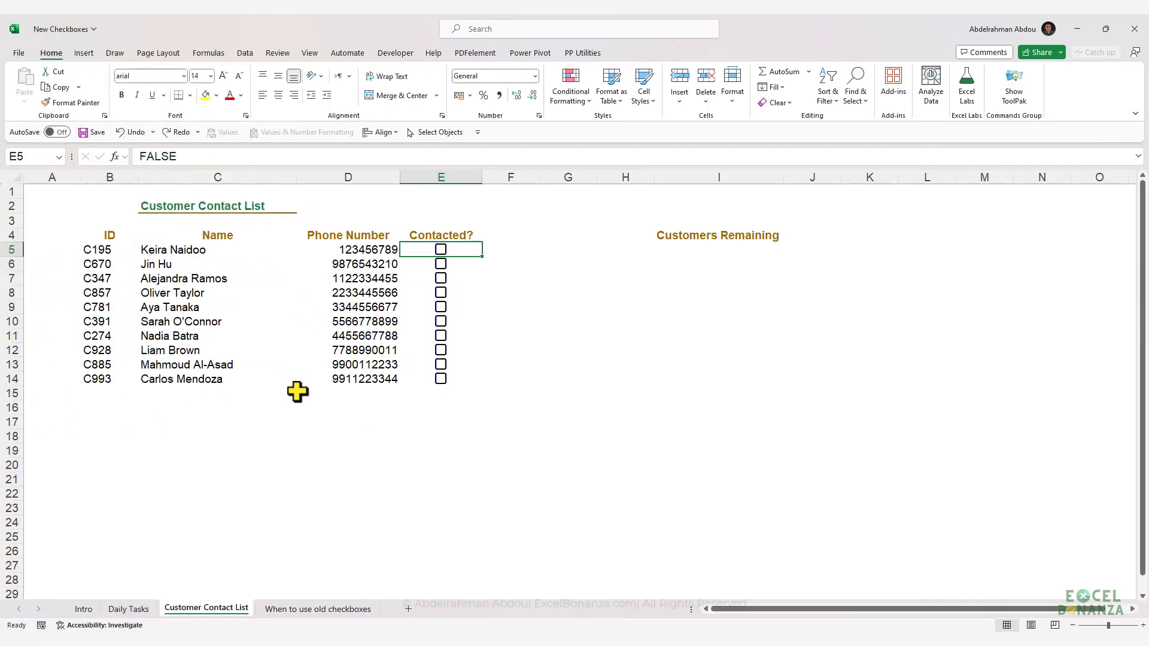
# Tick the Contacted? boxes for the customers in rows 5, 8 and 11
pyautogui.click(441, 250)
pyautogui.click(441, 293)
pyautogui.click(441, 336)
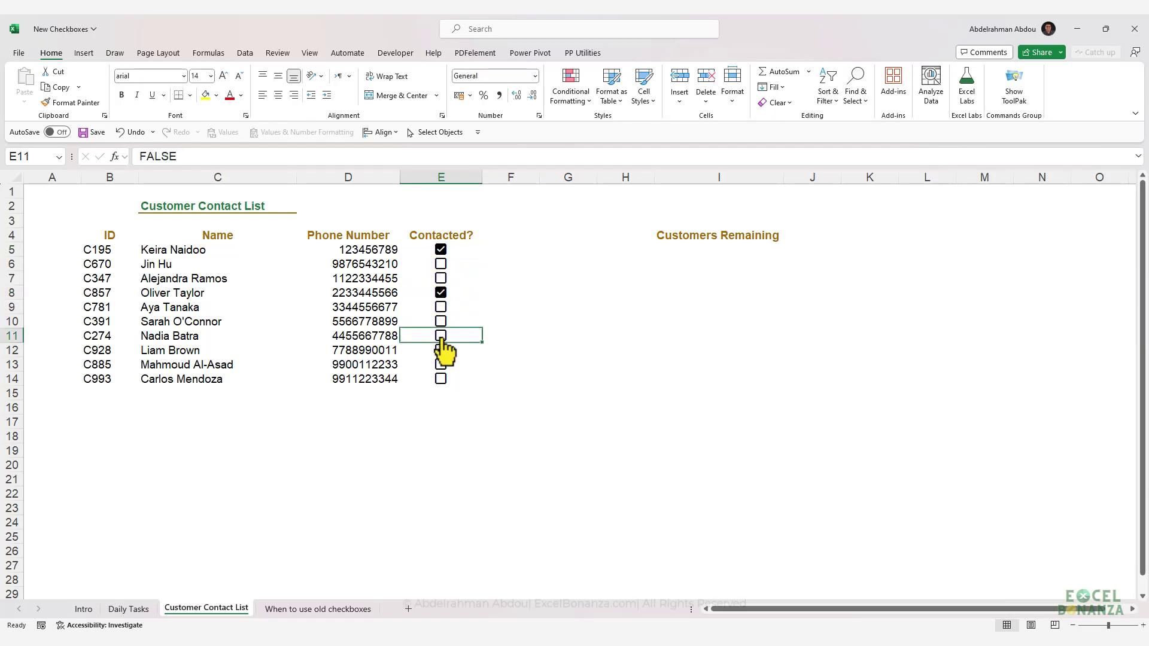
pyautogui.click(442, 339)
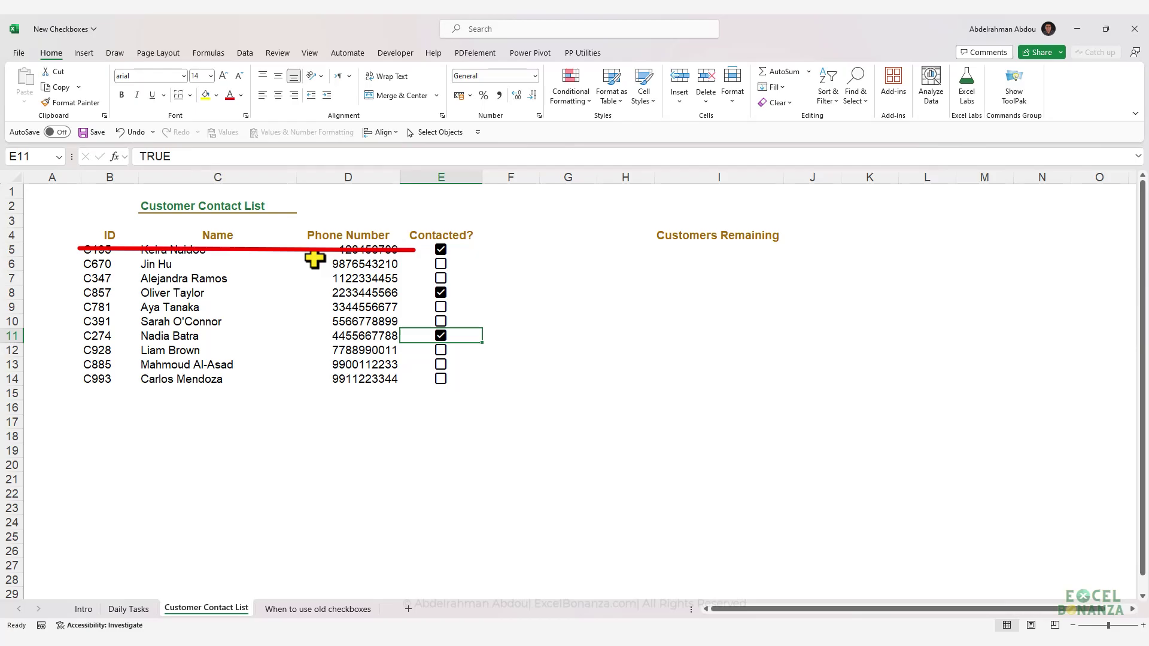
# Select B5:D14 and start a new conditional formatting rule
pyautogui.moveTo(104, 249); pyautogui.dragTo(338, 379)
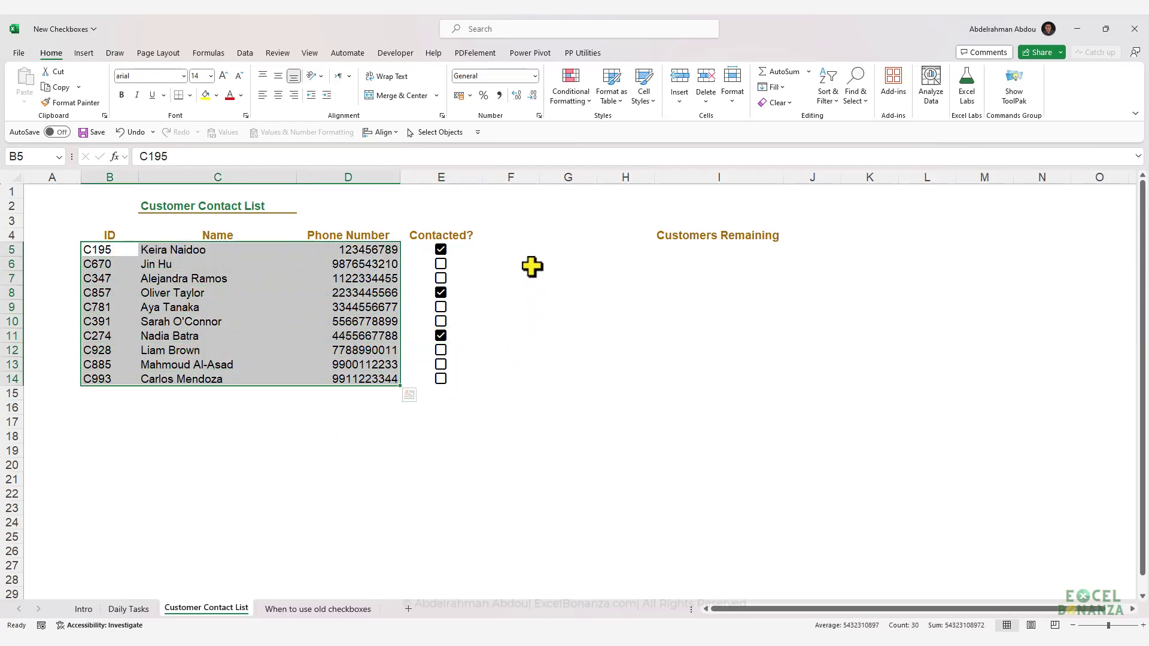
pyautogui.click(571, 100)
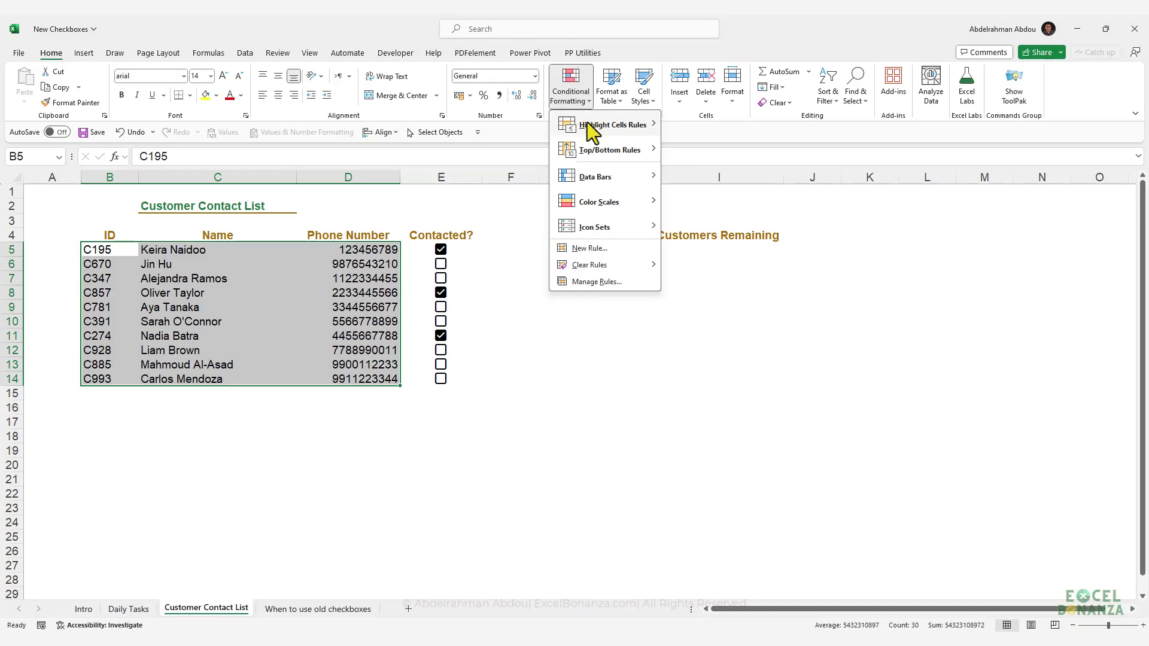
pyautogui.click(589, 248)
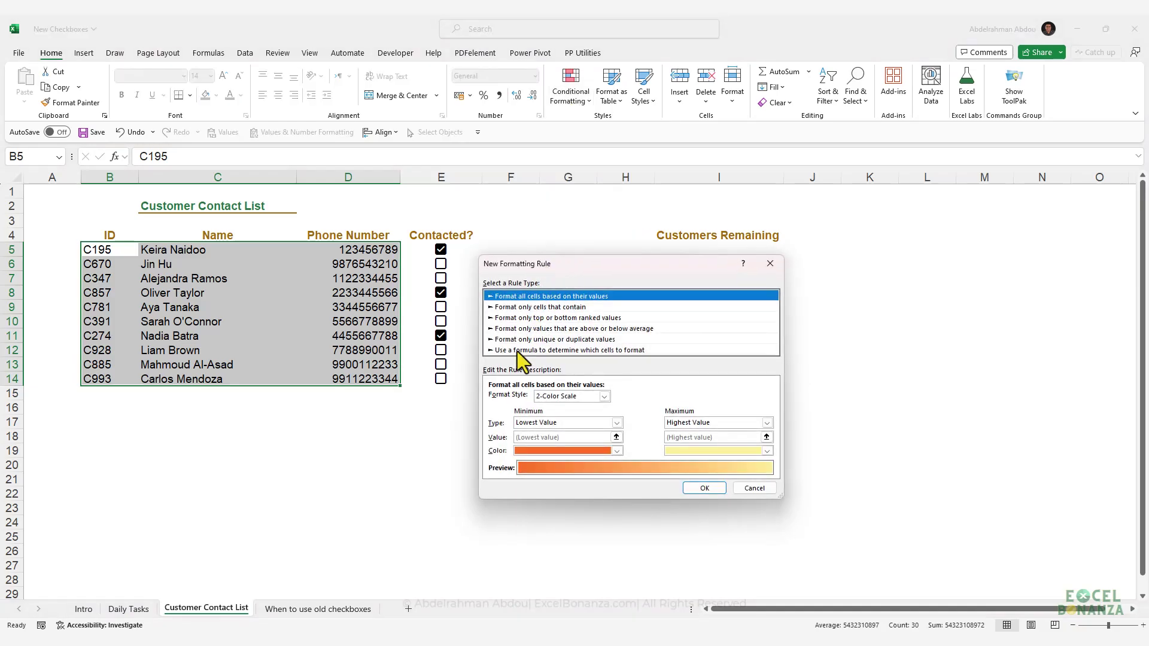
# Add a =$E5 formula rule with strikethrough font, then tick row 7's Contacted? box
pyautogui.click(517, 350)
pyautogui.click(518, 398)
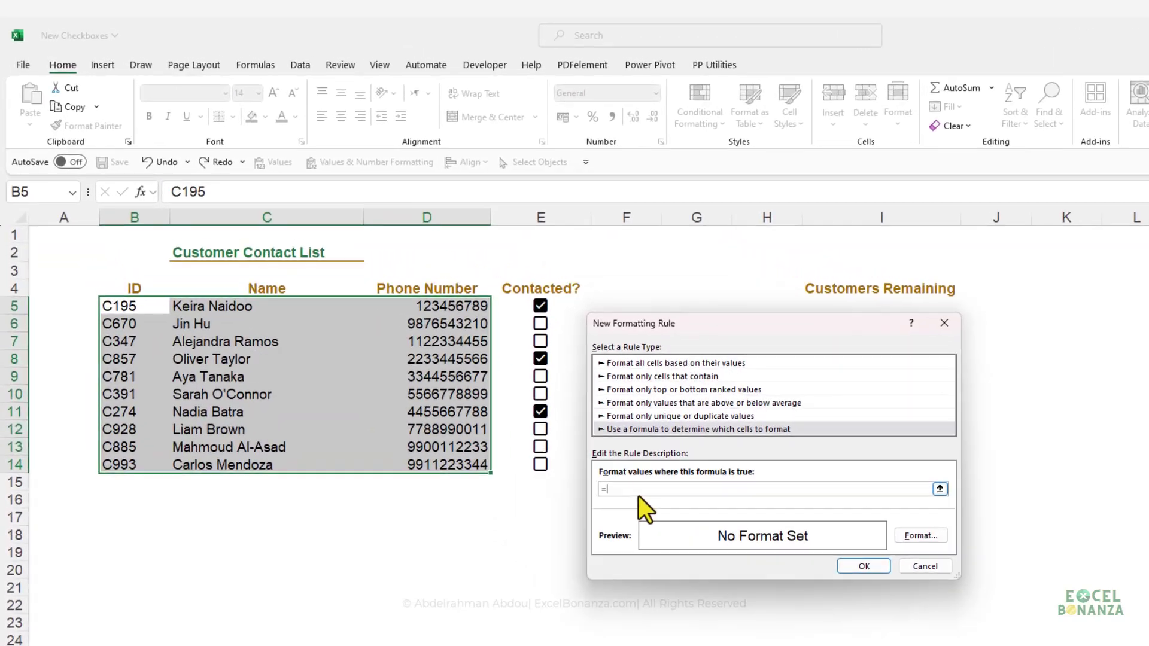
pyautogui.click(441, 249)
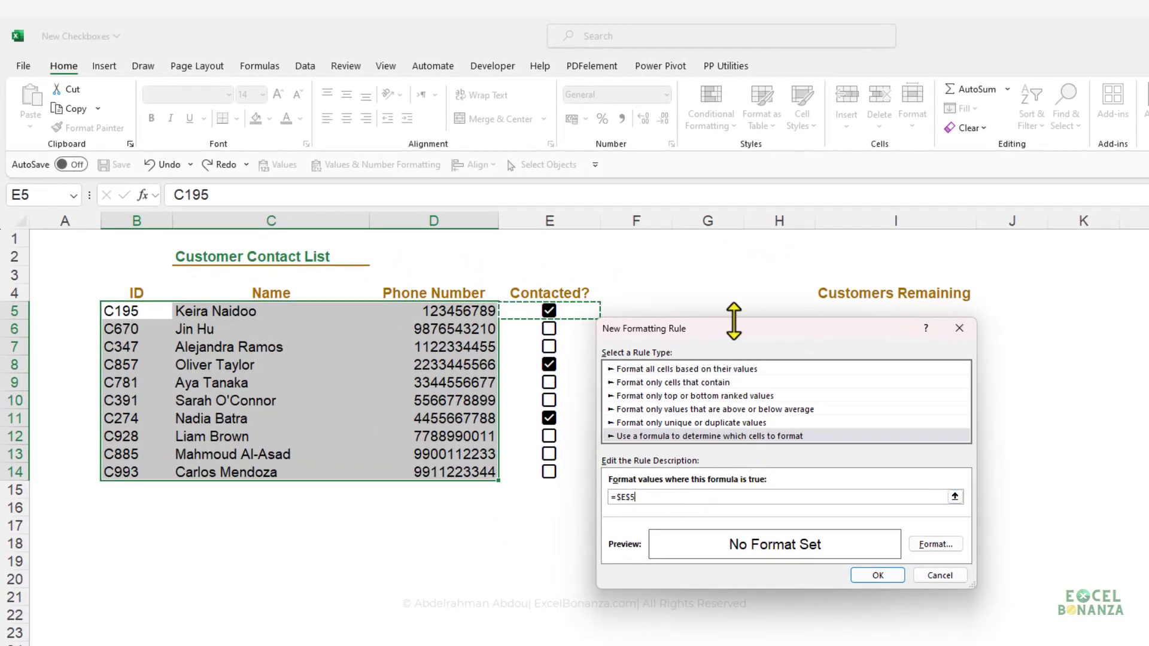
pyautogui.moveTo(744, 321); pyautogui.dragTo(777, 312)
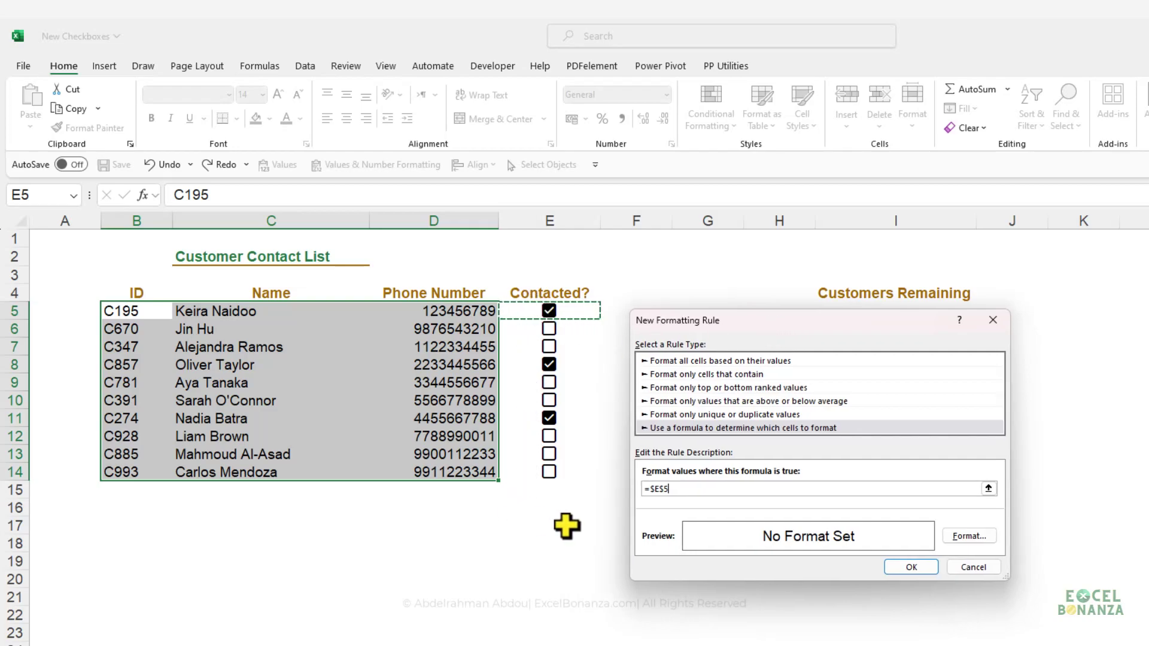
pyautogui.press('F4')
pyautogui.press('F4')
pyautogui.press('F4')
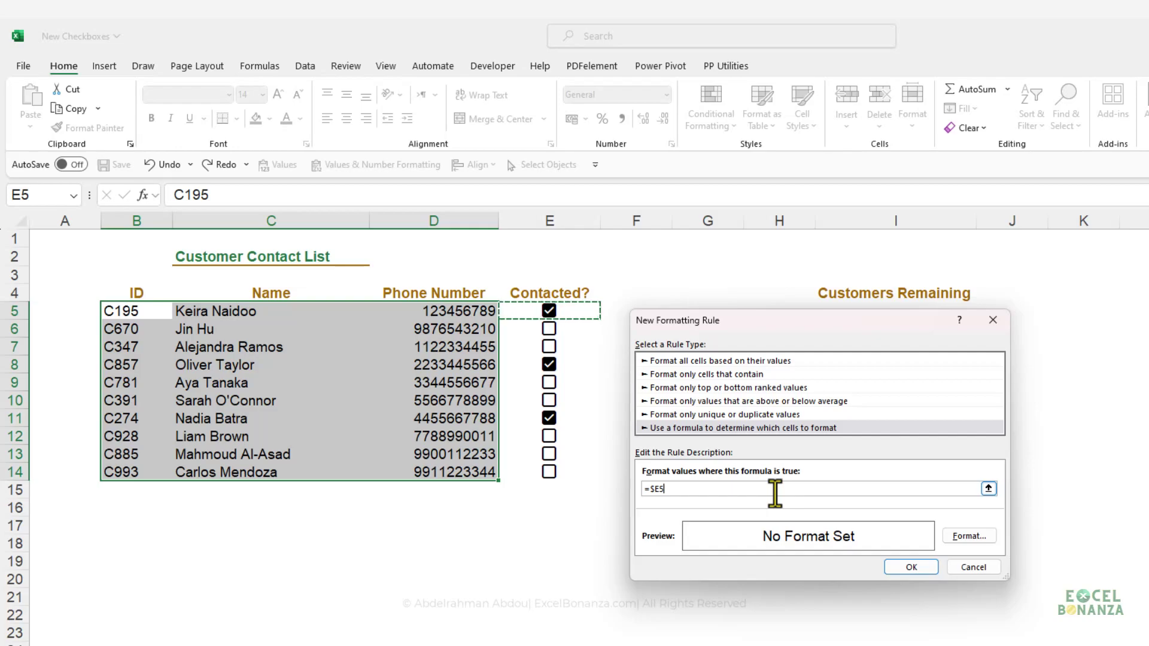
pyautogui.click(959, 538)
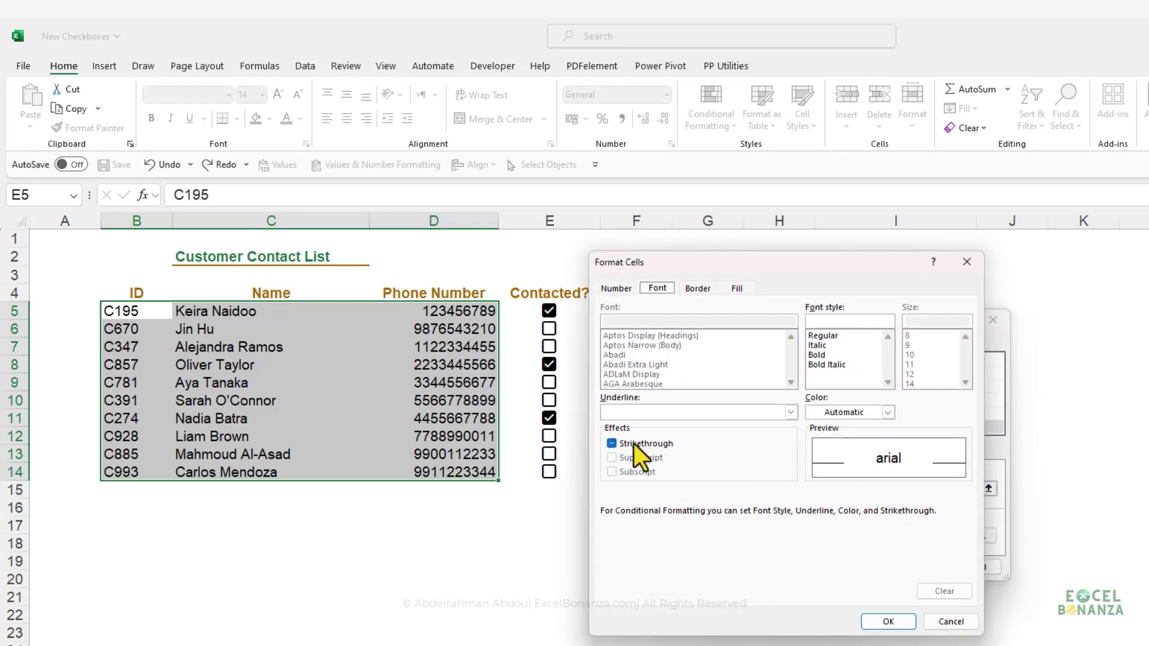
pyautogui.click(623, 444)
pyautogui.click(888, 621)
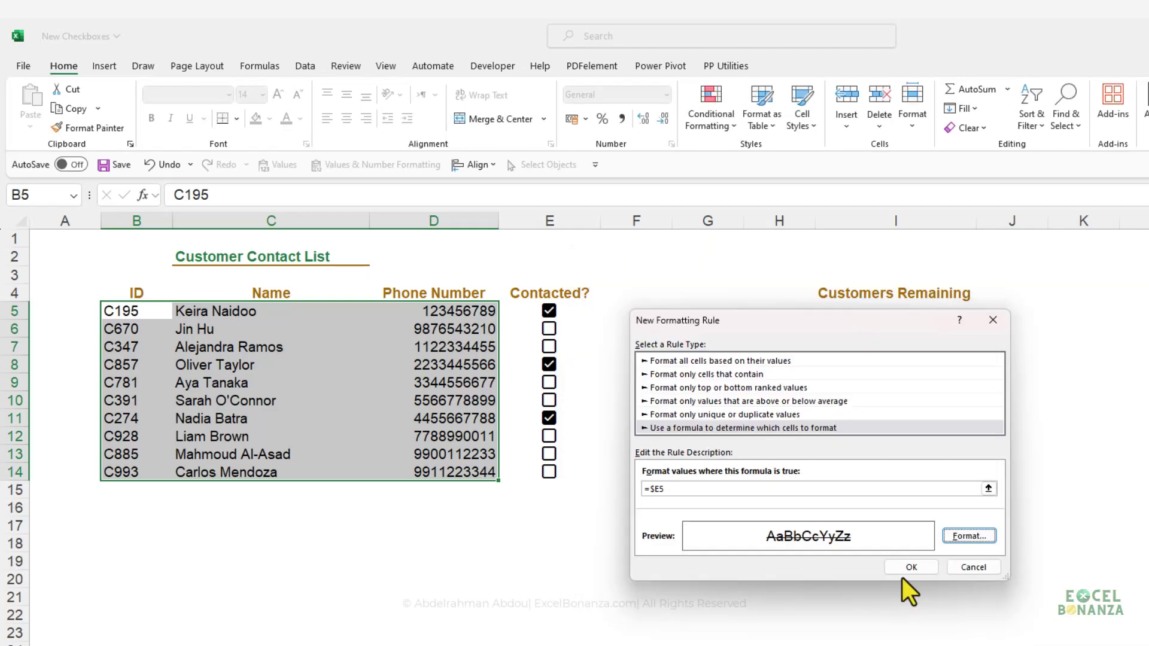
pyautogui.click(904, 560)
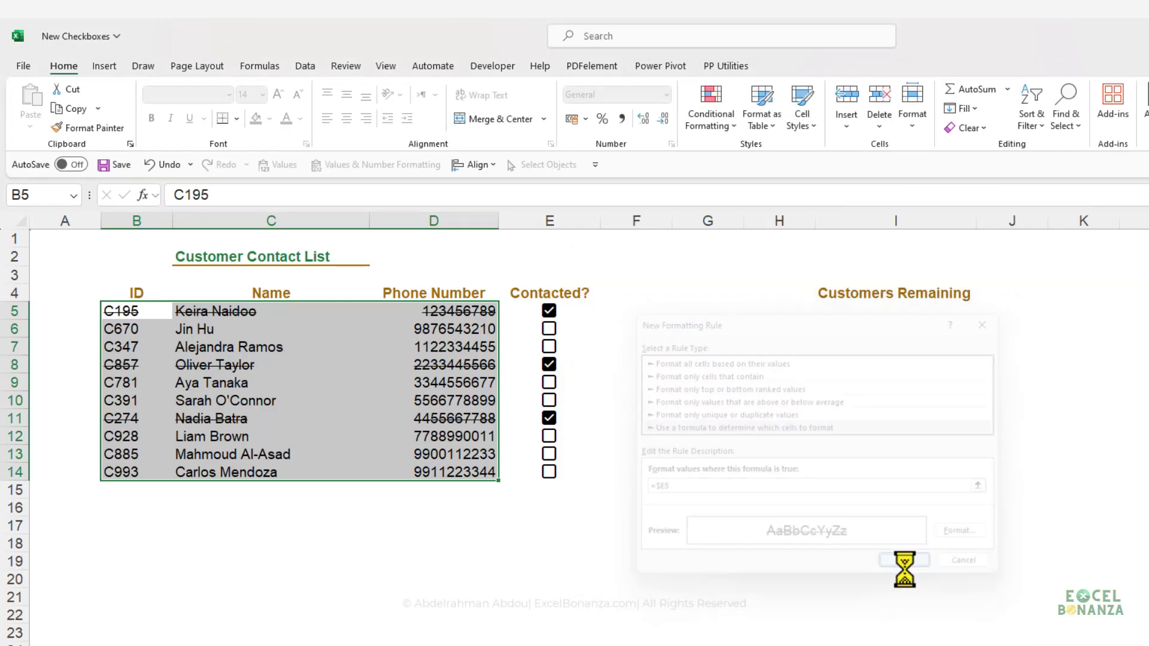
pyautogui.click(372, 525)
pyautogui.click(548, 349)
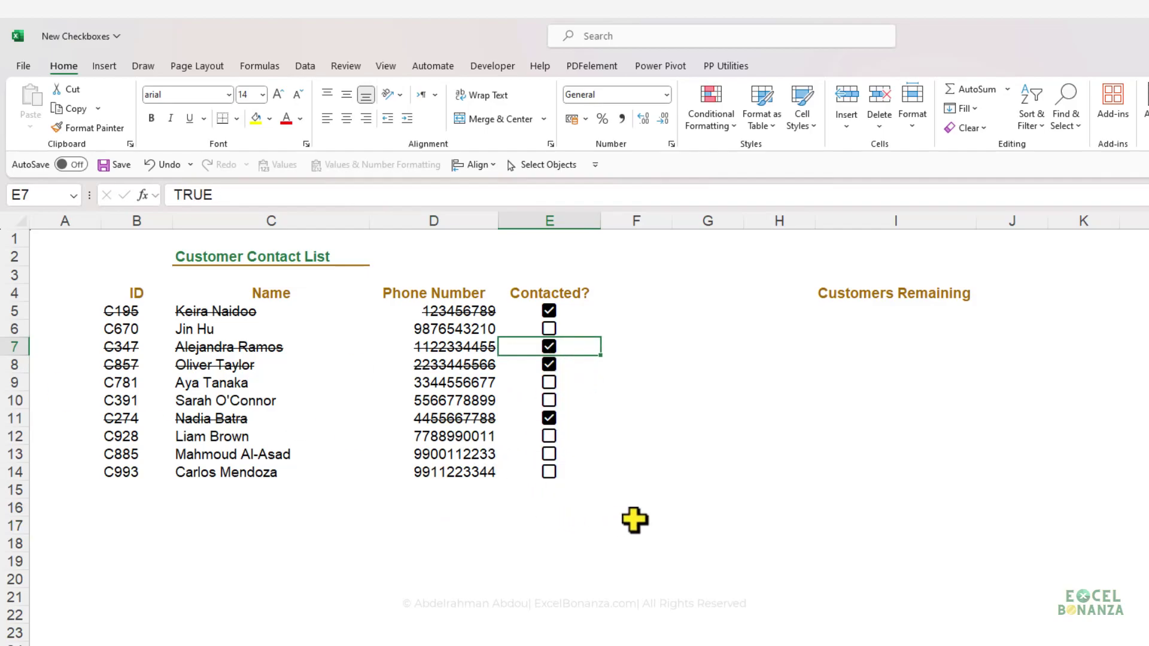
# In I5, enter =FILTER(C5:C14,E5:E14=FALSE) to list uncontacted customers
pyautogui.press('Right')
pyautogui.press('Right')
pyautogui.press('Right')
pyautogui.press('Right')
pyautogui.press('Up')
pyautogui.press('Up')
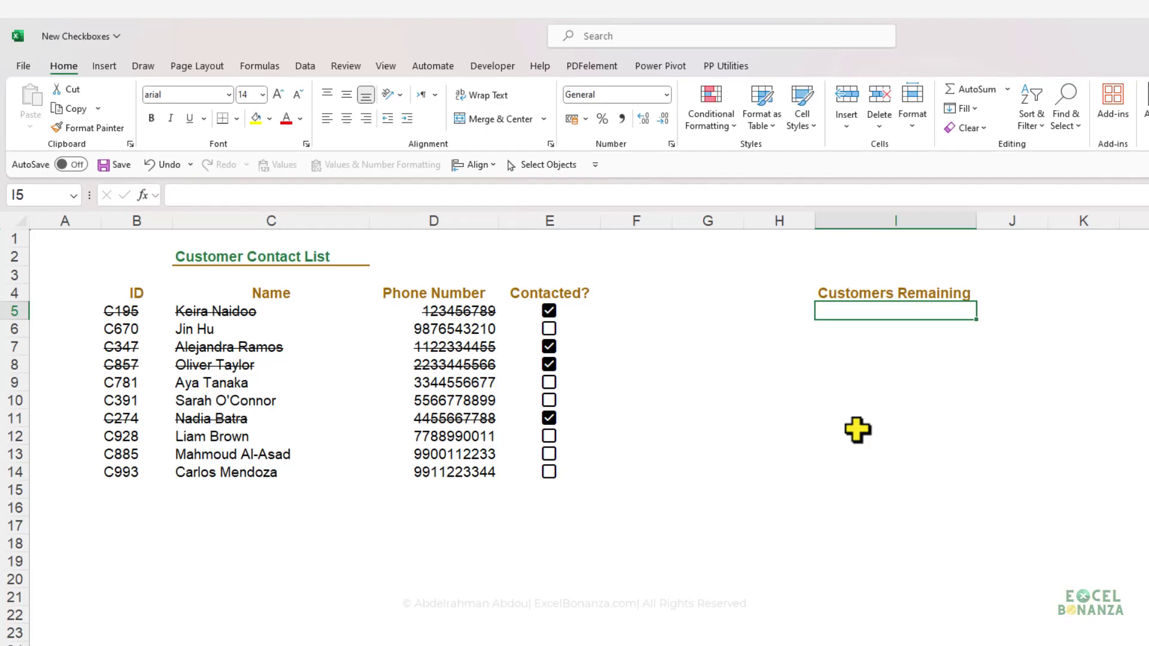
pyautogui.write('=filter')
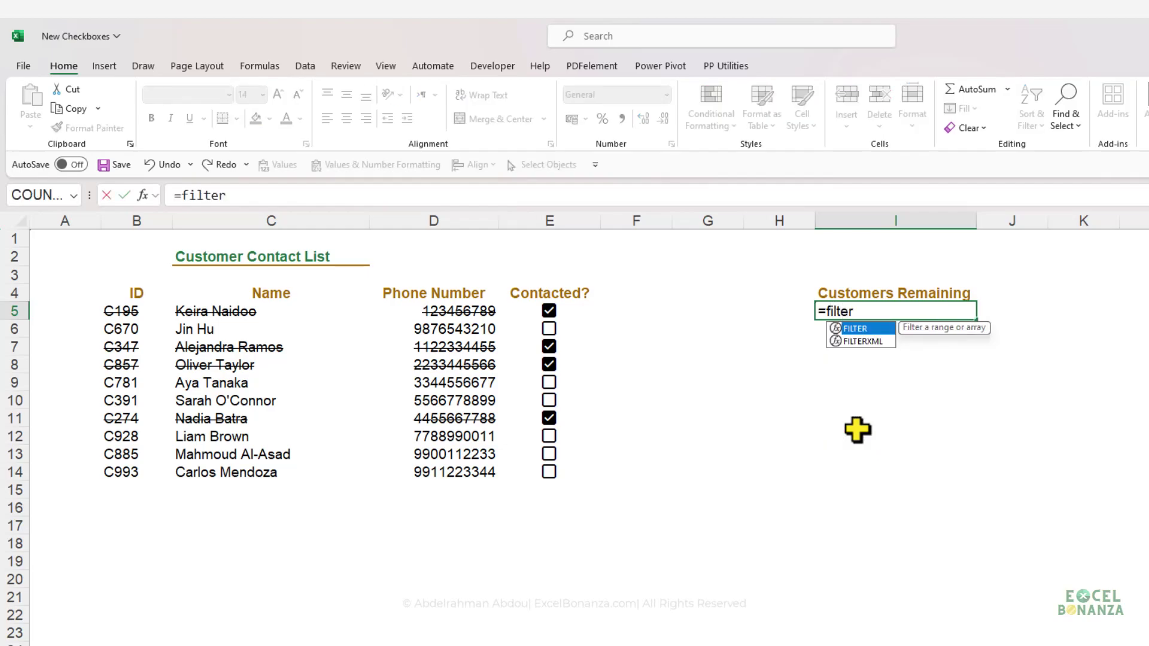
pyautogui.press('Tab')
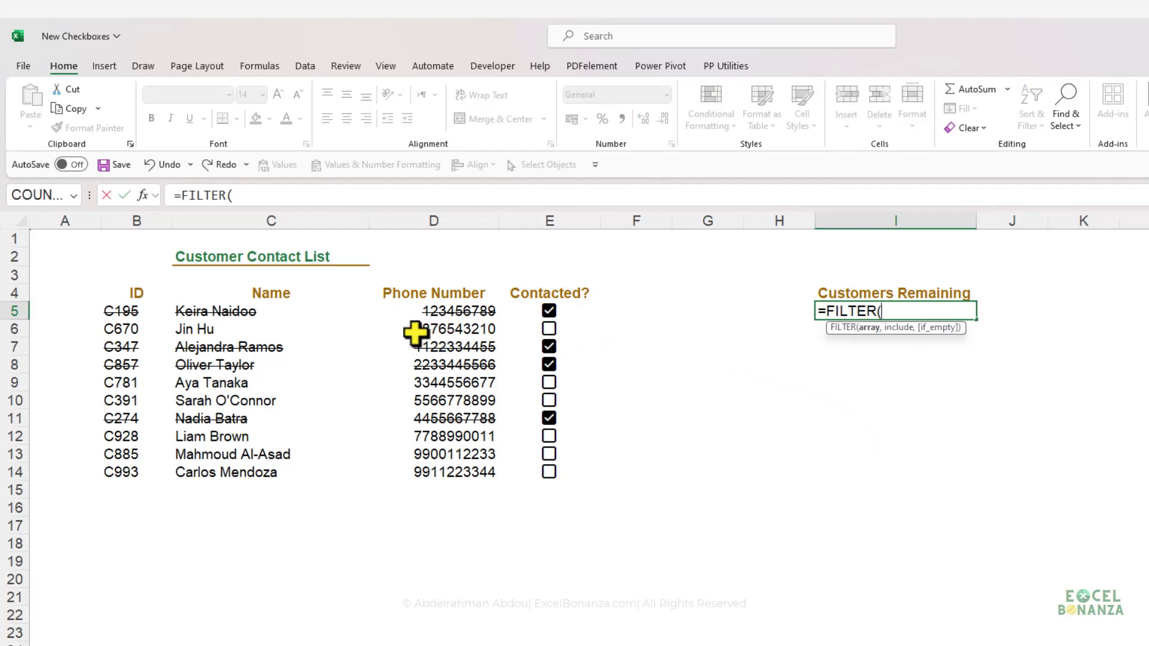
pyautogui.moveTo(237, 312); pyautogui.dragTo(213, 474)
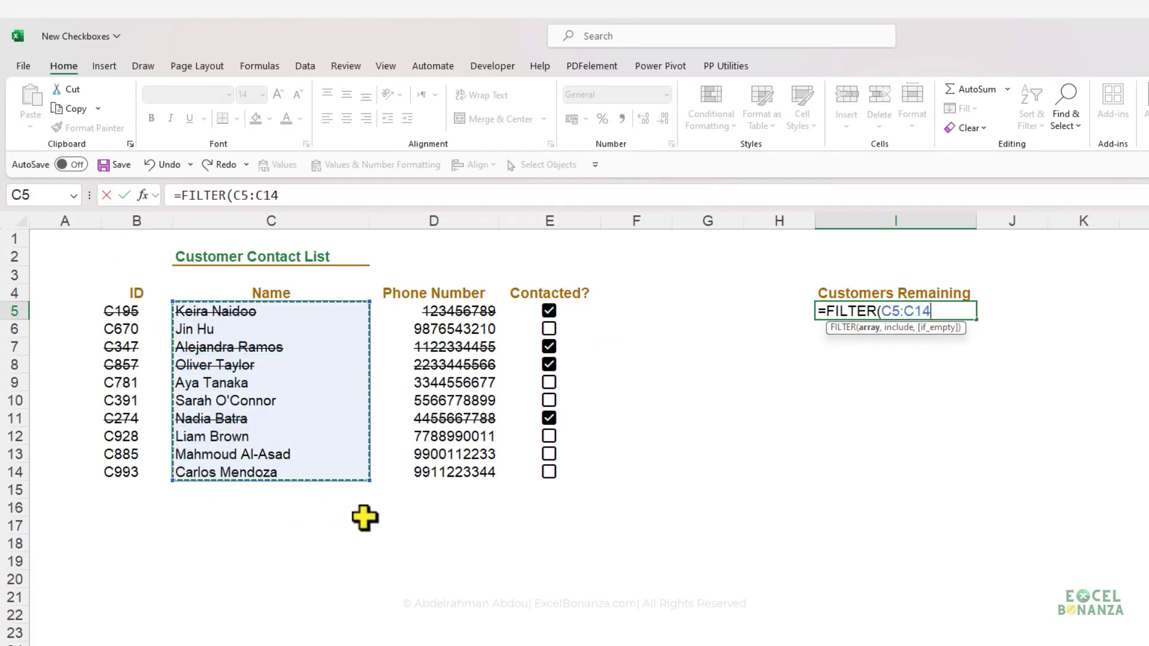
pyautogui.write(',')
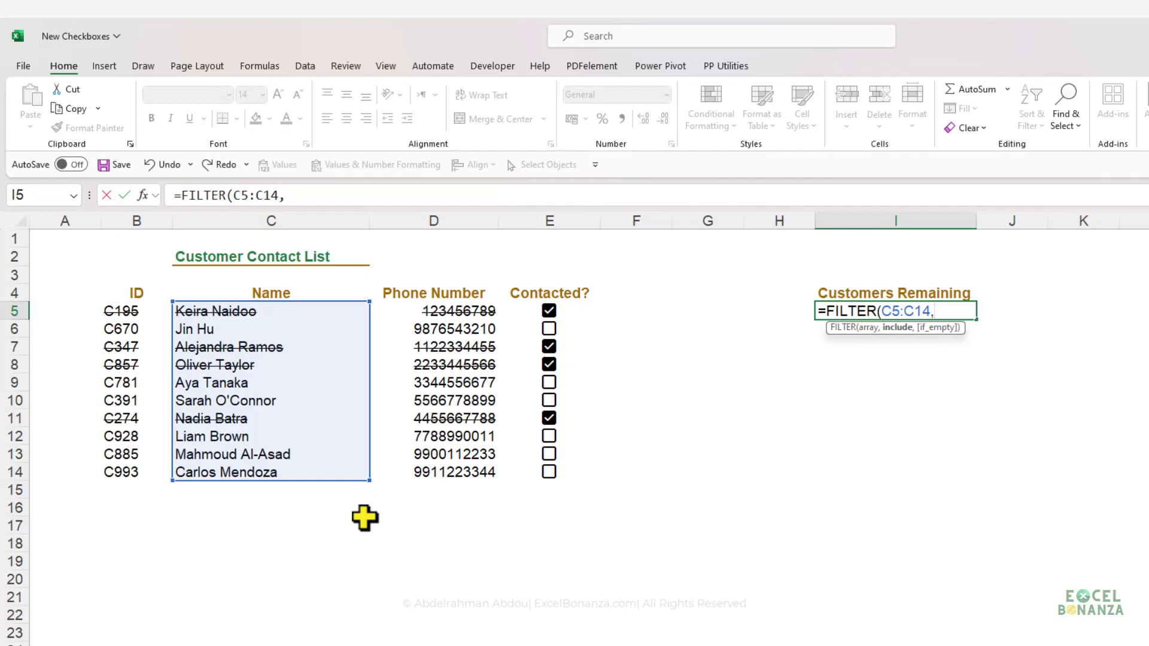
pyautogui.moveTo(549, 311); pyautogui.dragTo(571, 490)
pyautogui.write('=')
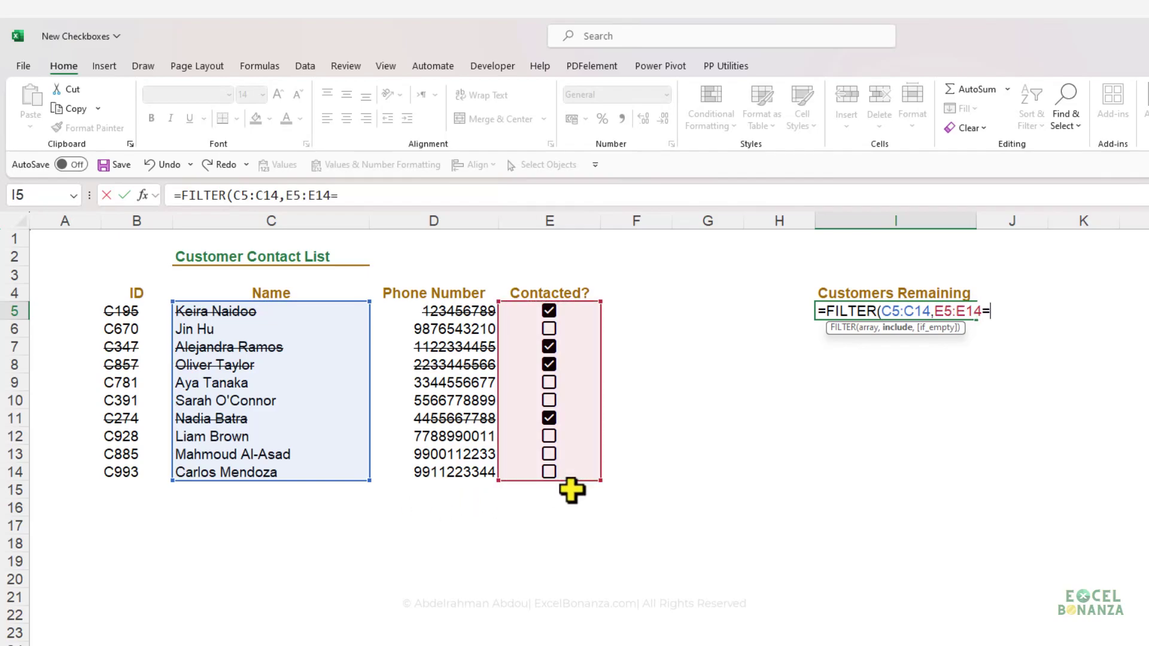
pyautogui.write('fals')
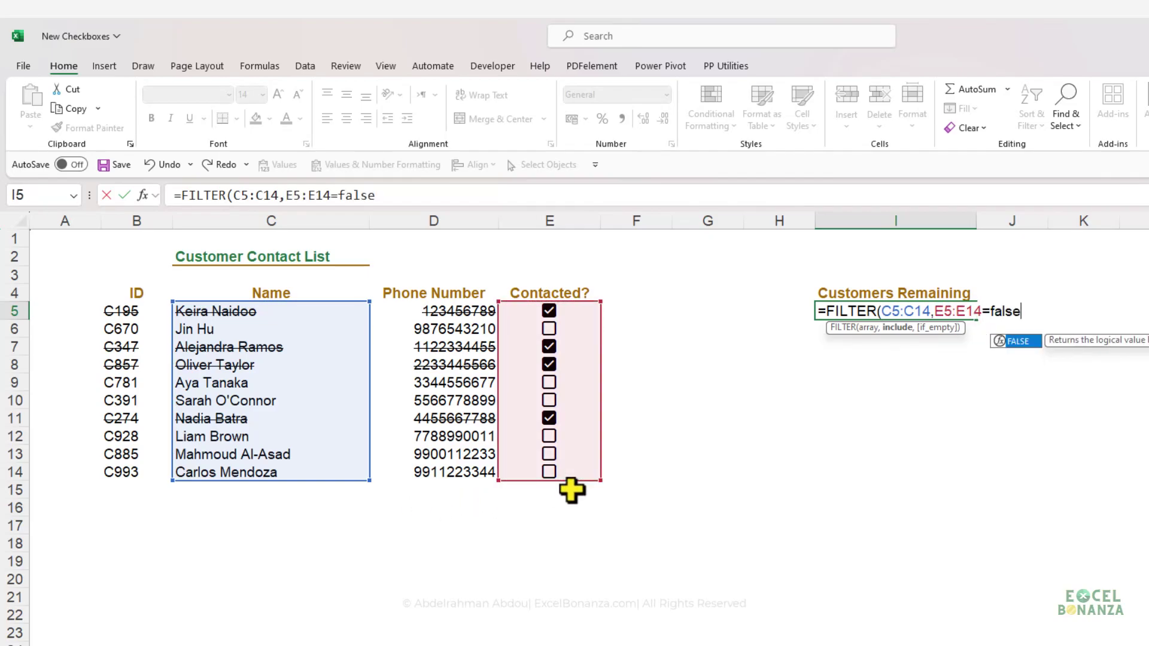
pyautogui.write('e')
pyautogui.press('Tab')
pyautogui.write(')')
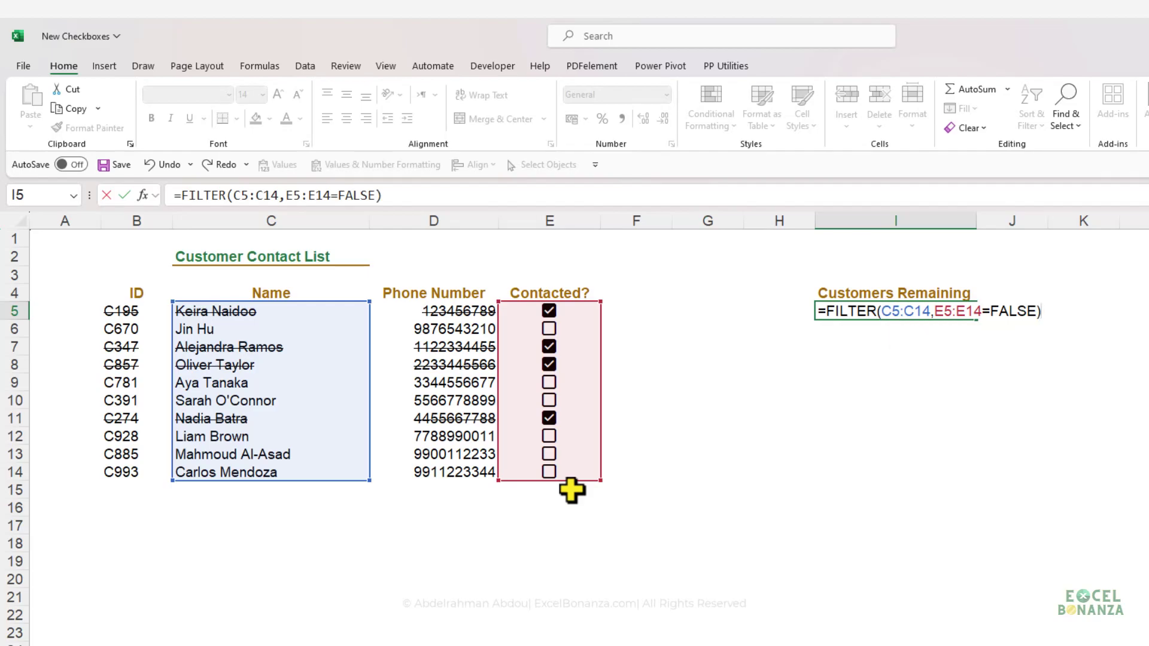
pyautogui.press('Return')
# Wrap the I5 formula in SORT so the remaining names appear alphabetically
pyautogui.click(862, 316)
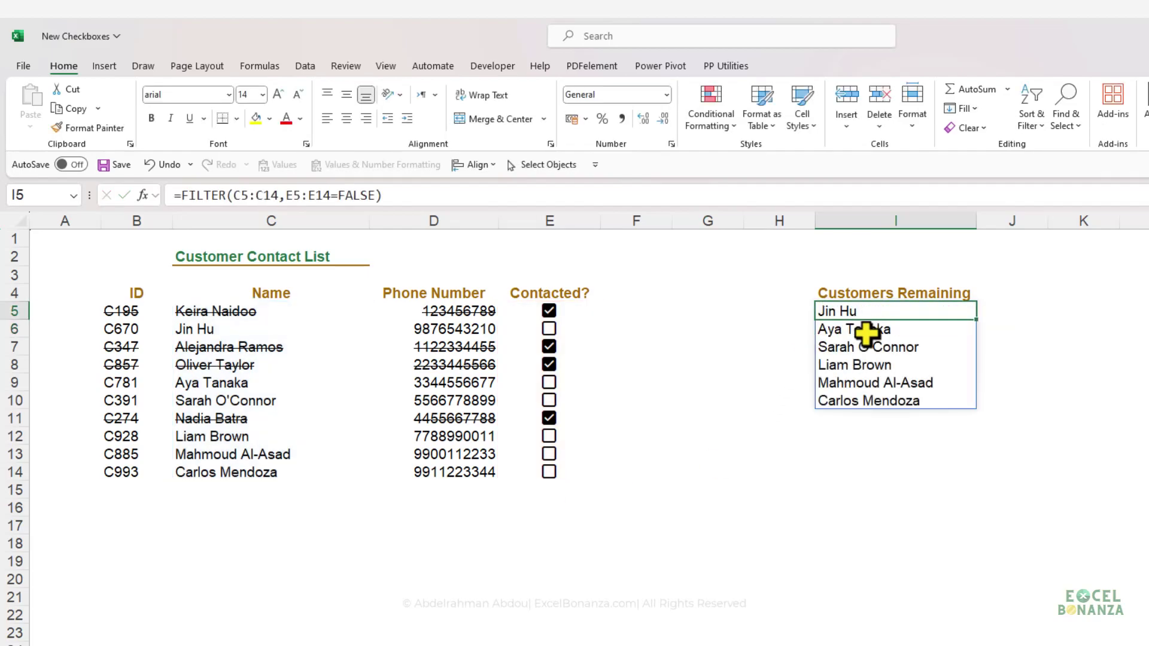
pyautogui.click(178, 195)
pyautogui.write('sort')
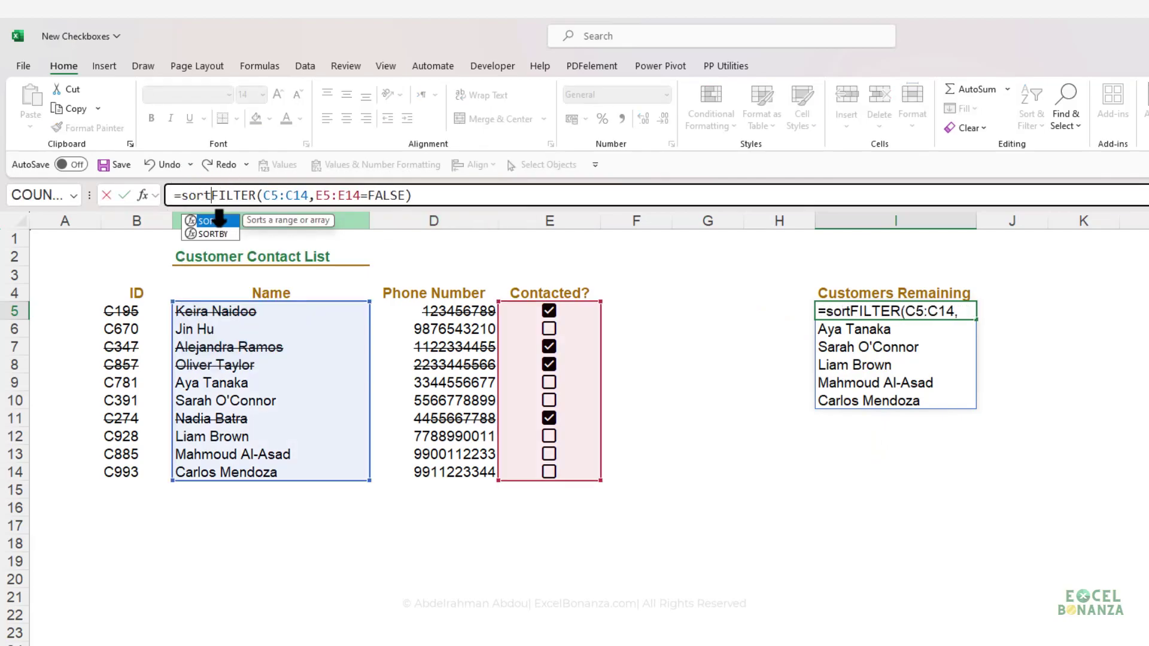
pyautogui.press('Tab')
pyautogui.press('End')
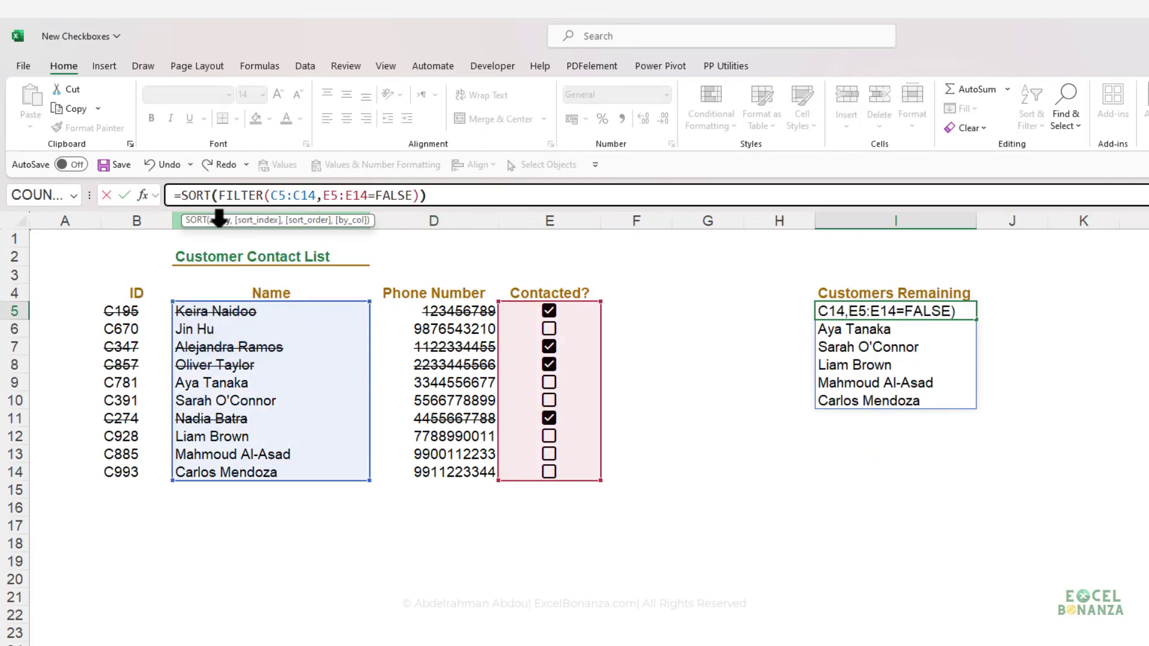
pyautogui.write(')')
pyautogui.press('Return')
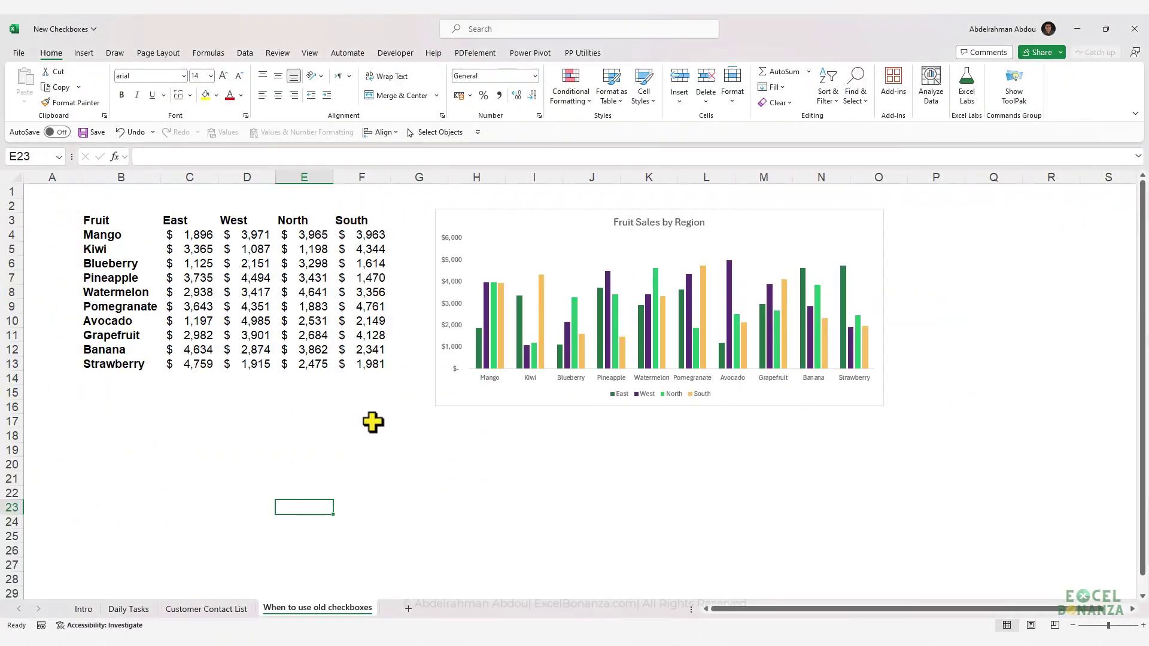
# Switch to the When to use old checkboxes sheet, select I1 and show Developer commands
pyautogui.click(371, 419)
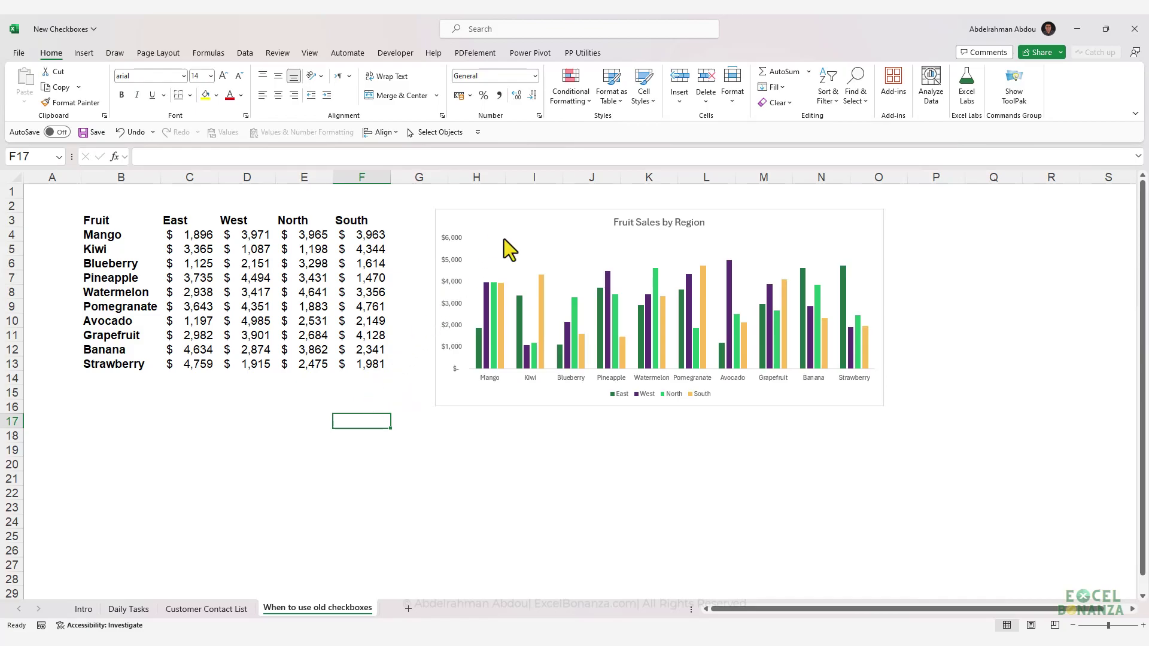
pyautogui.click(510, 199)
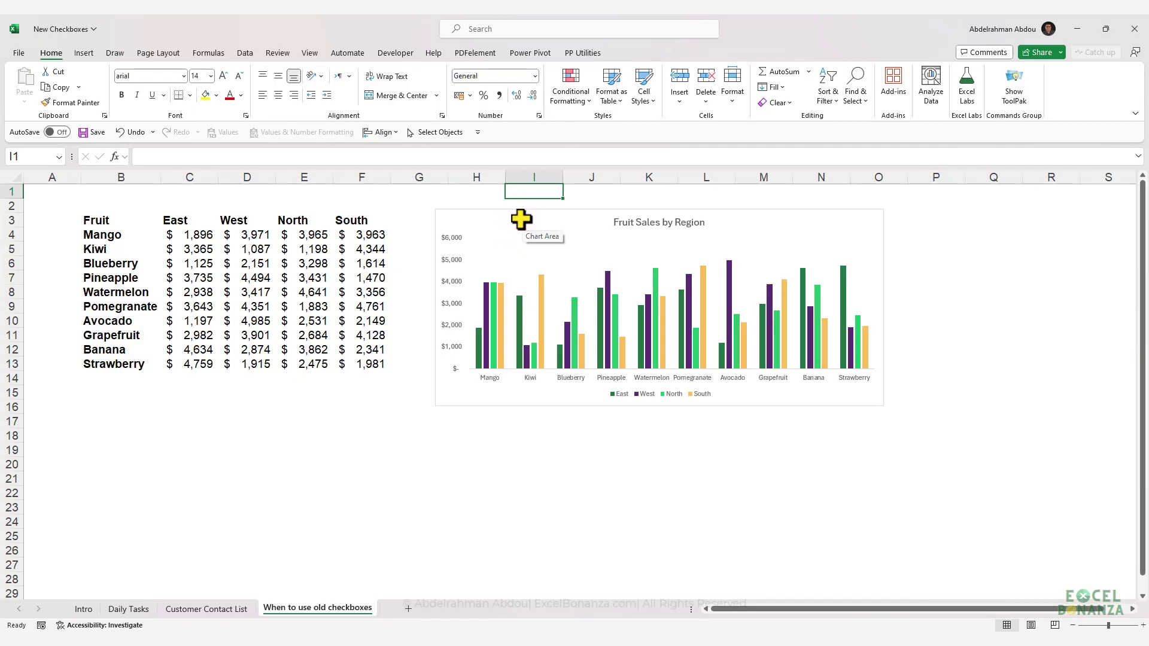
pyautogui.click(398, 50)
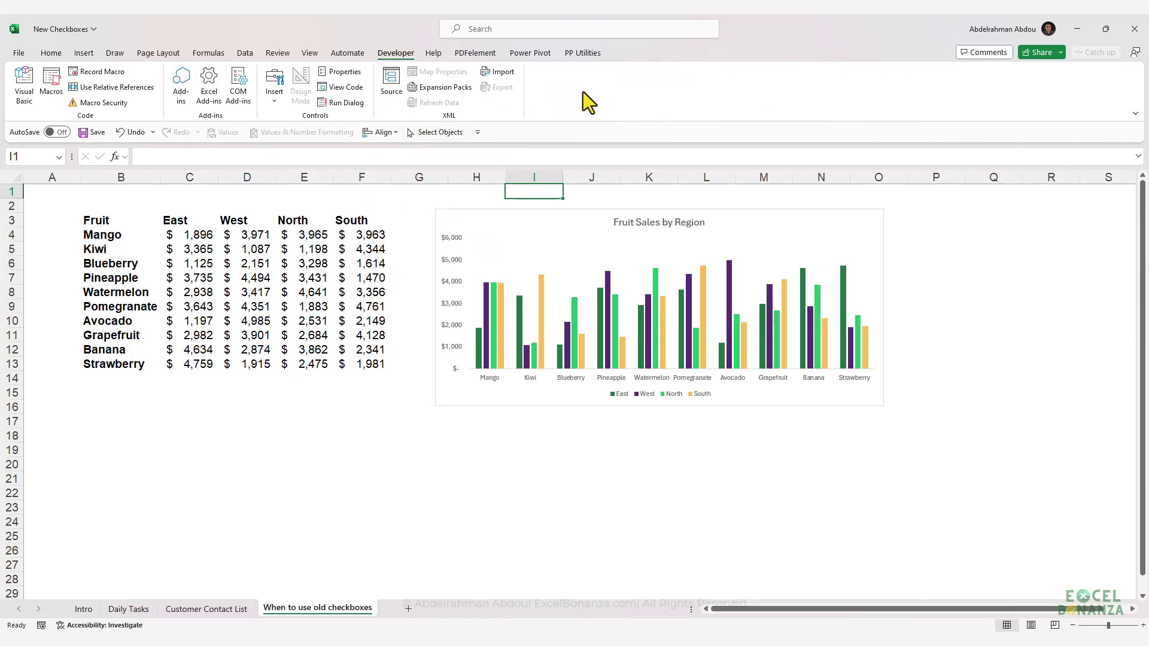
# Check the ribbon customization settings, then pick the Form Controls Check Box from Insert
pyautogui.rightClick(685, 82)
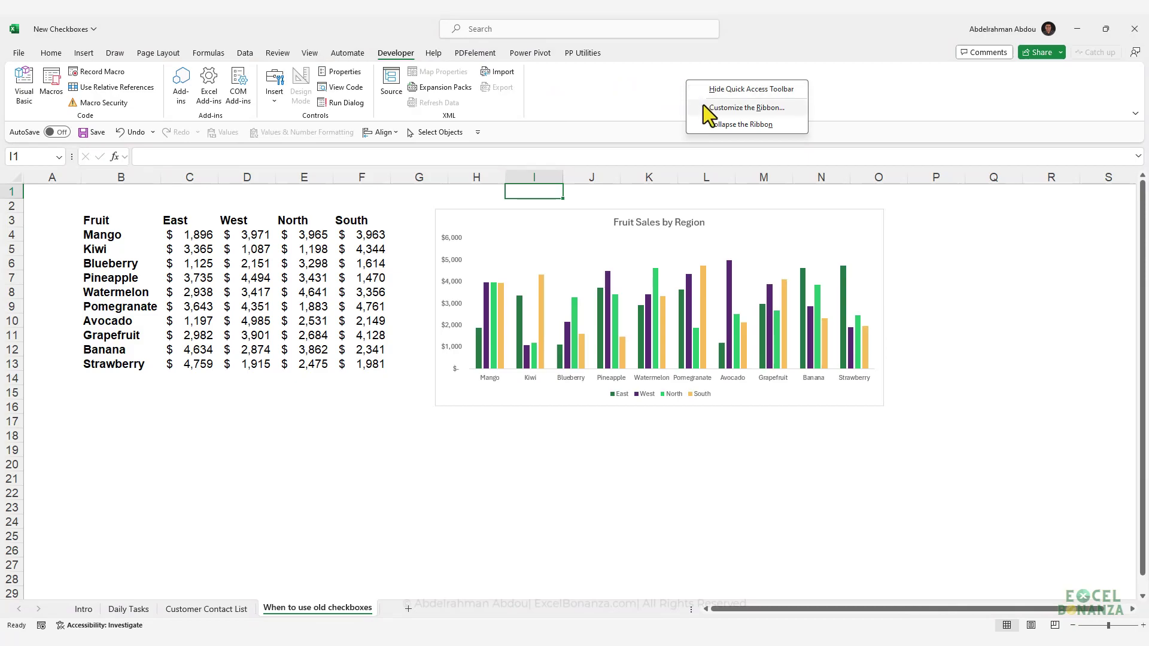
pyautogui.click(698, 109)
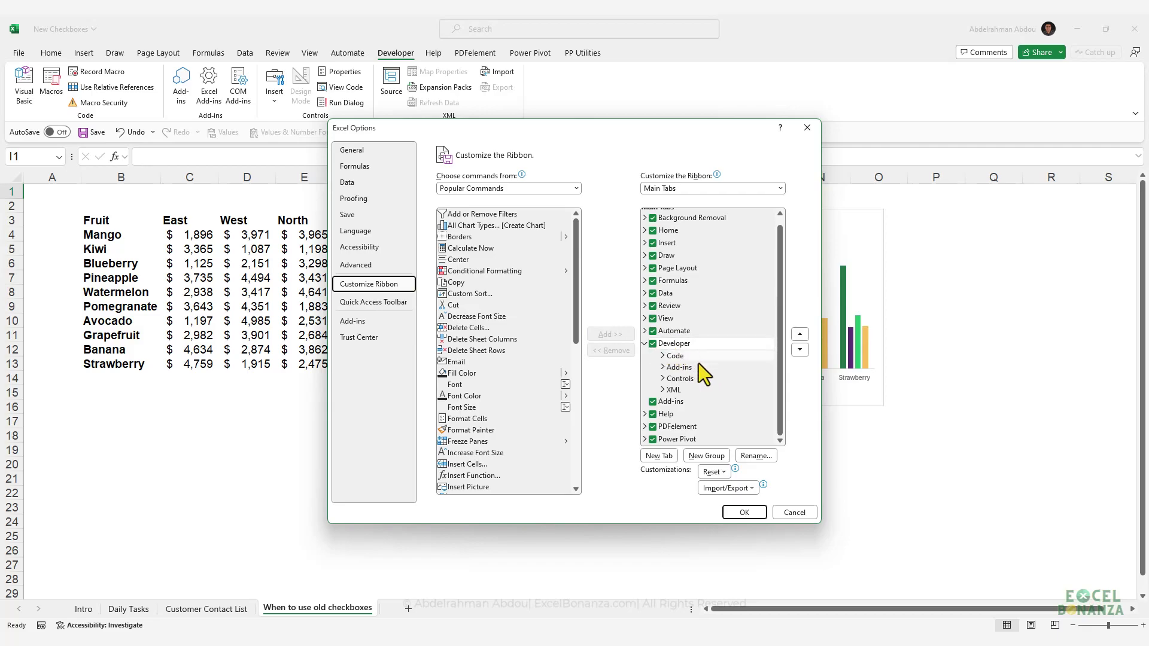
pyautogui.click(744, 512)
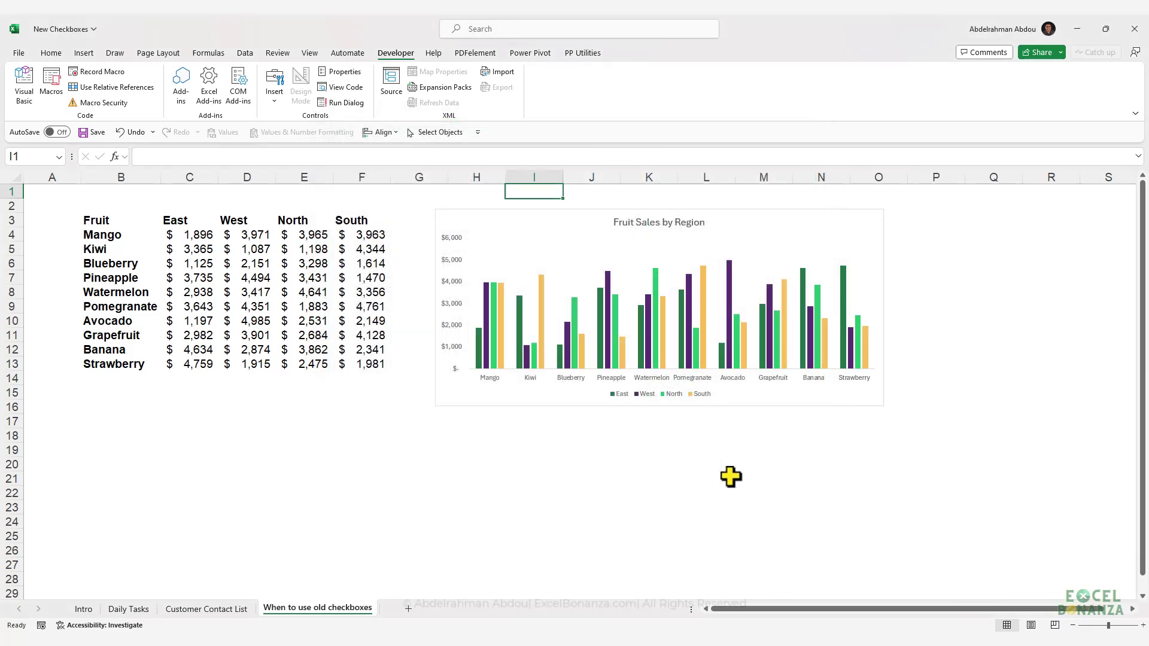
pyautogui.click(274, 99)
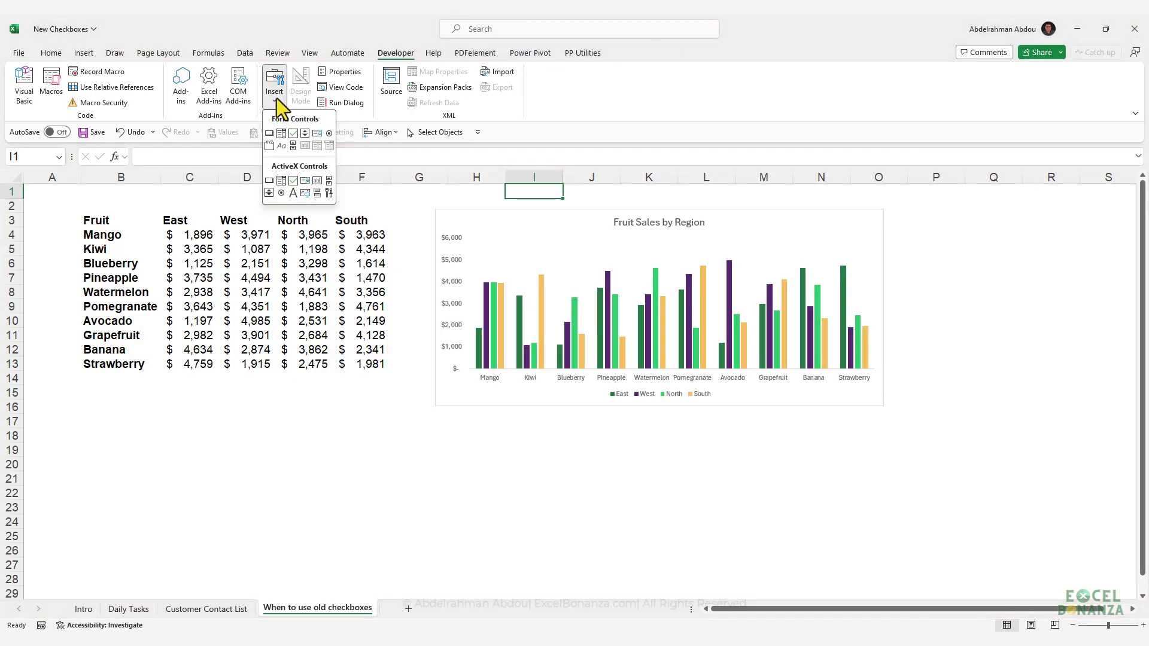
pyautogui.click(293, 134)
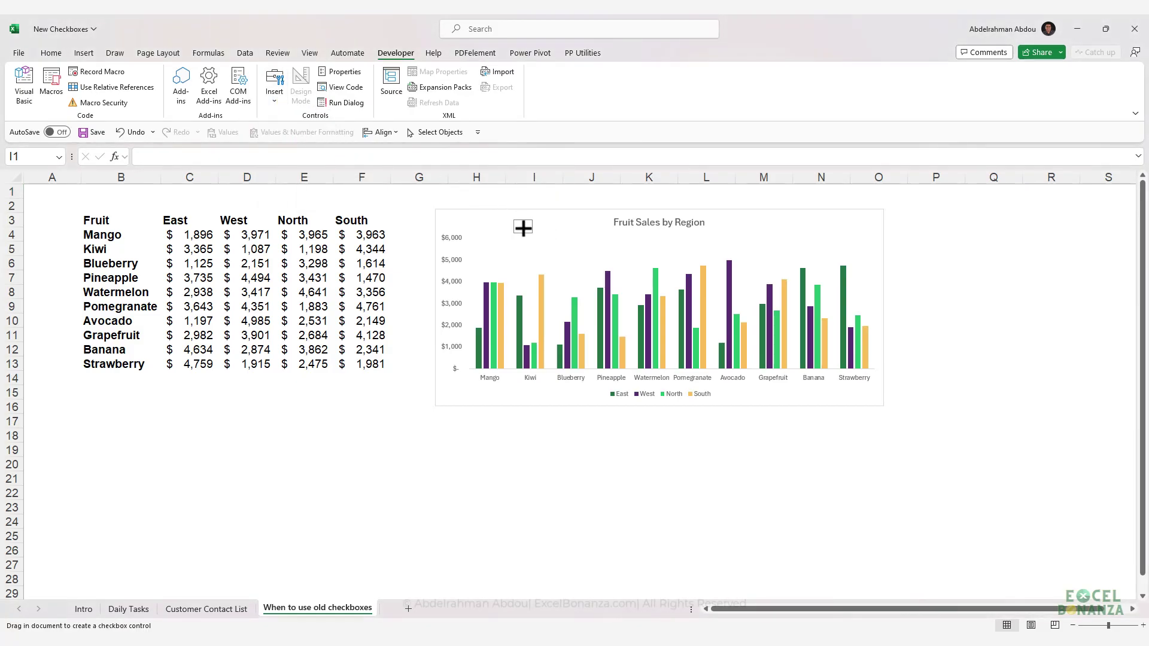
# Draw a check box on the chart's top-left and link it to =$F$19
pyautogui.moveTo(512, 219); pyautogui.dragTo(558, 237)
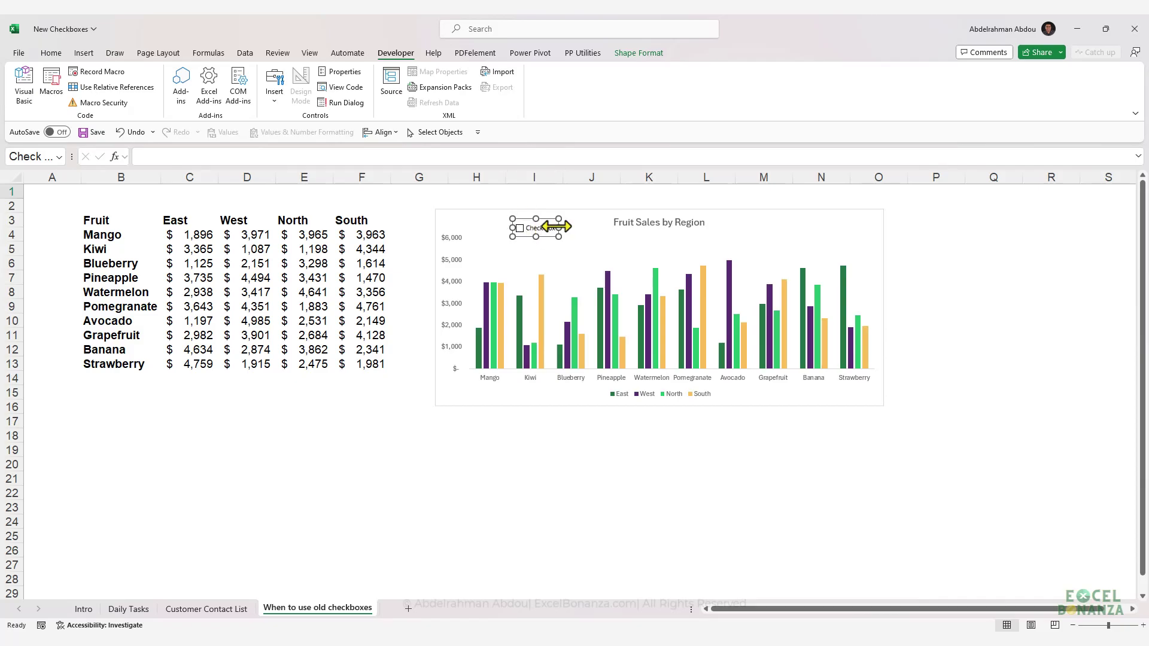
pyautogui.click(238, 158)
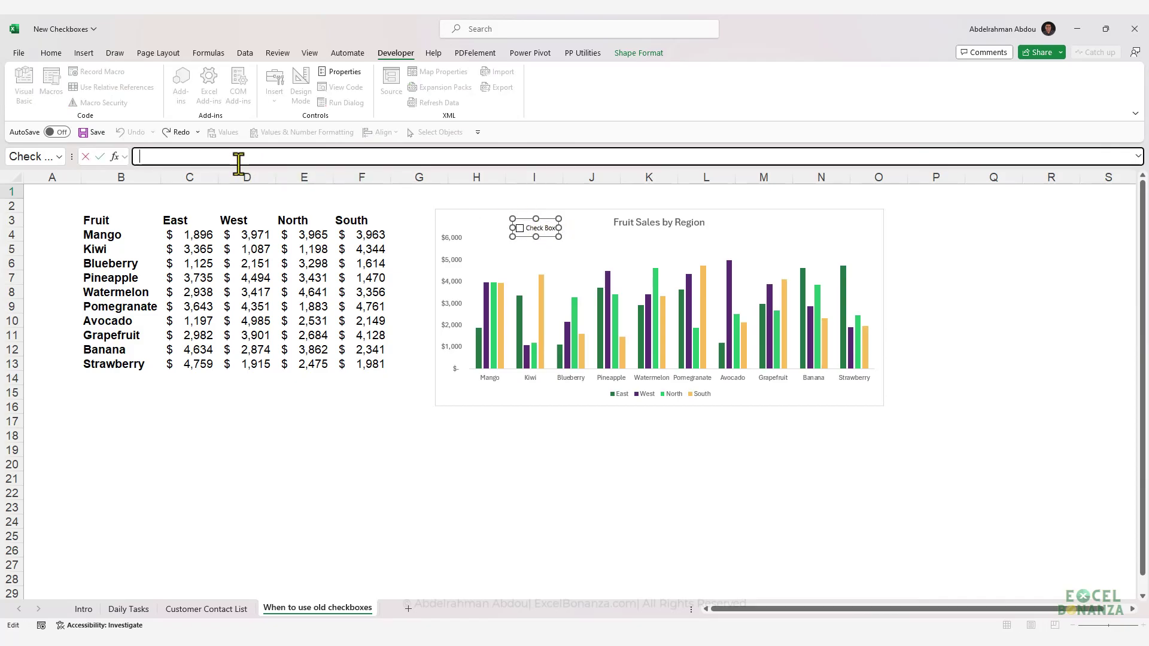
pyautogui.write('=')
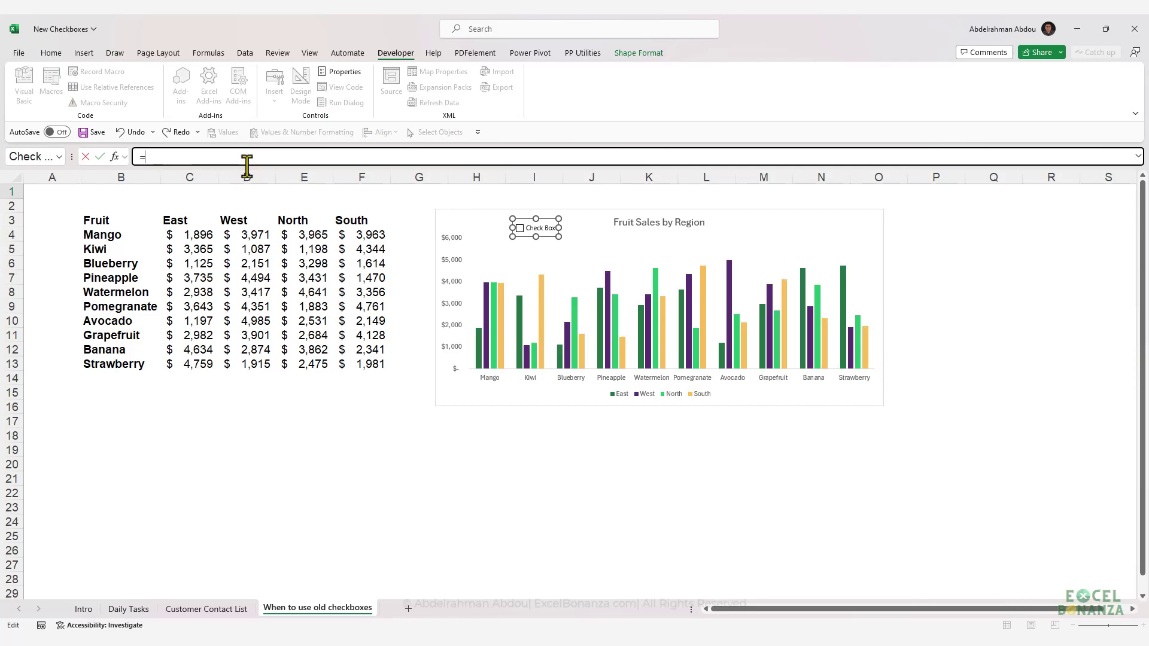
pyautogui.click(345, 449)
pyautogui.press('Return')
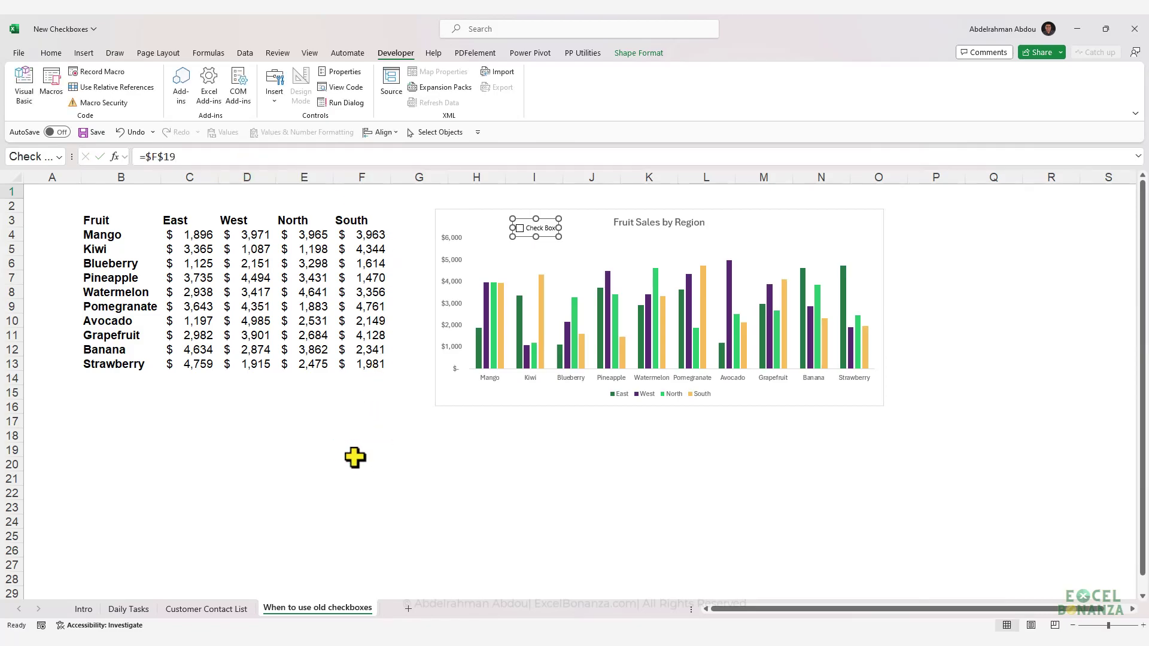
# Tick the check box, toggling it off and on so F19 shows TRUE
pyautogui.click(487, 204)
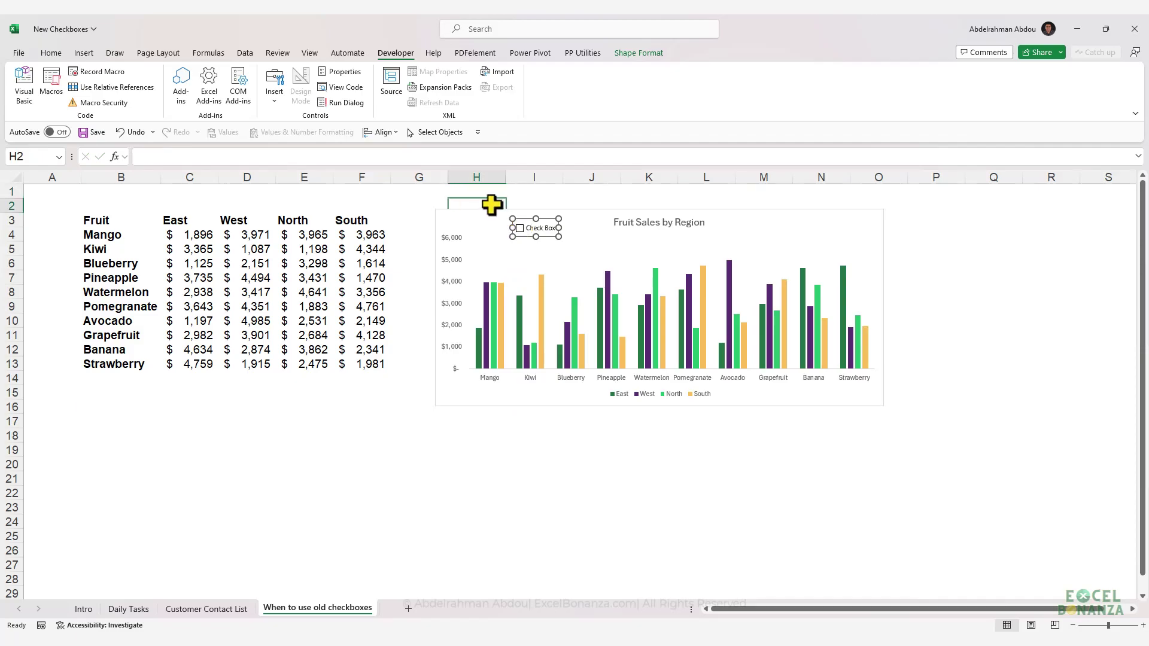
pyautogui.click(522, 232)
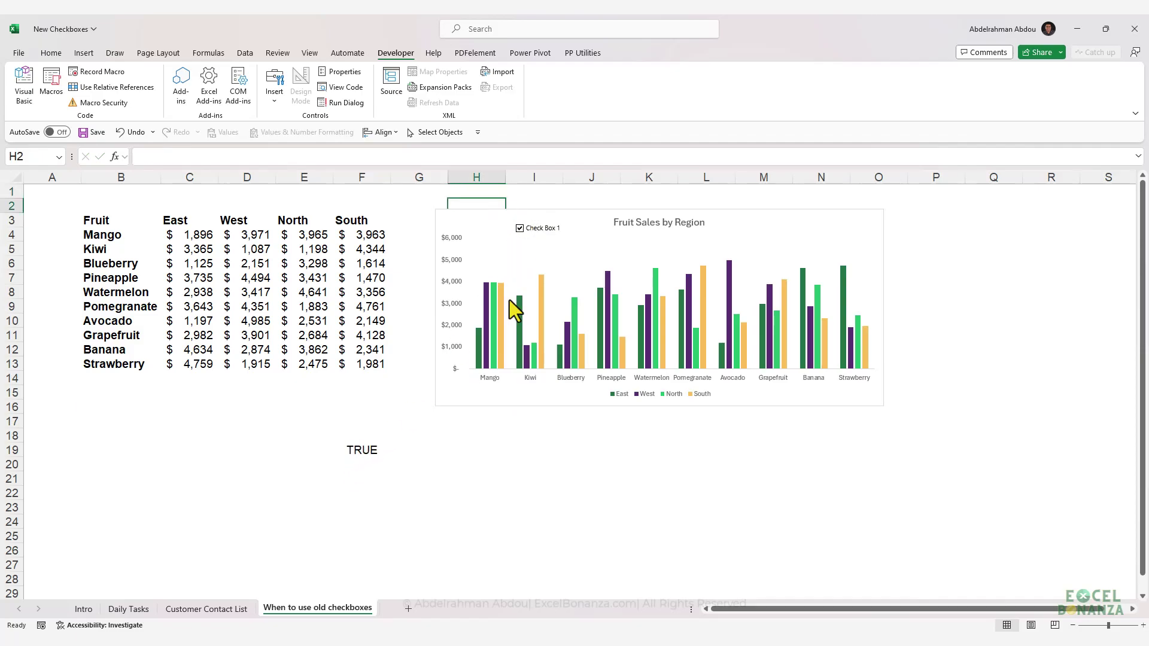
pyautogui.click(520, 230)
pyautogui.click(520, 232)
# Confirm F19 as the check box's cell link in Format Control
pyautogui.rightClick(538, 227)
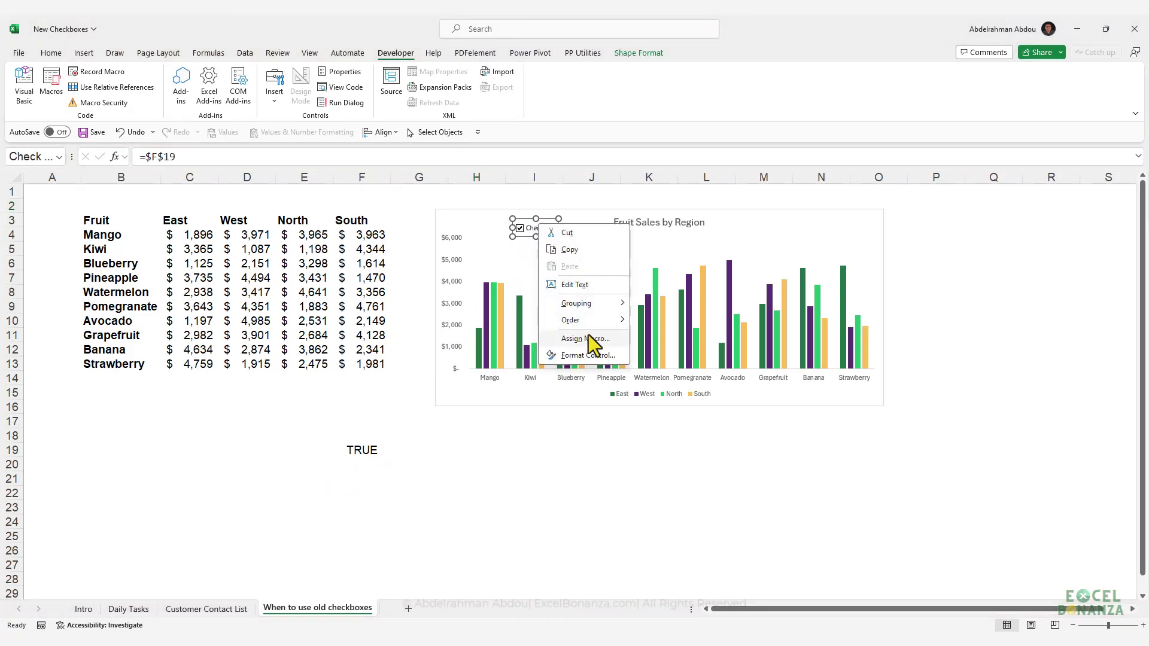
pyautogui.click(590, 354)
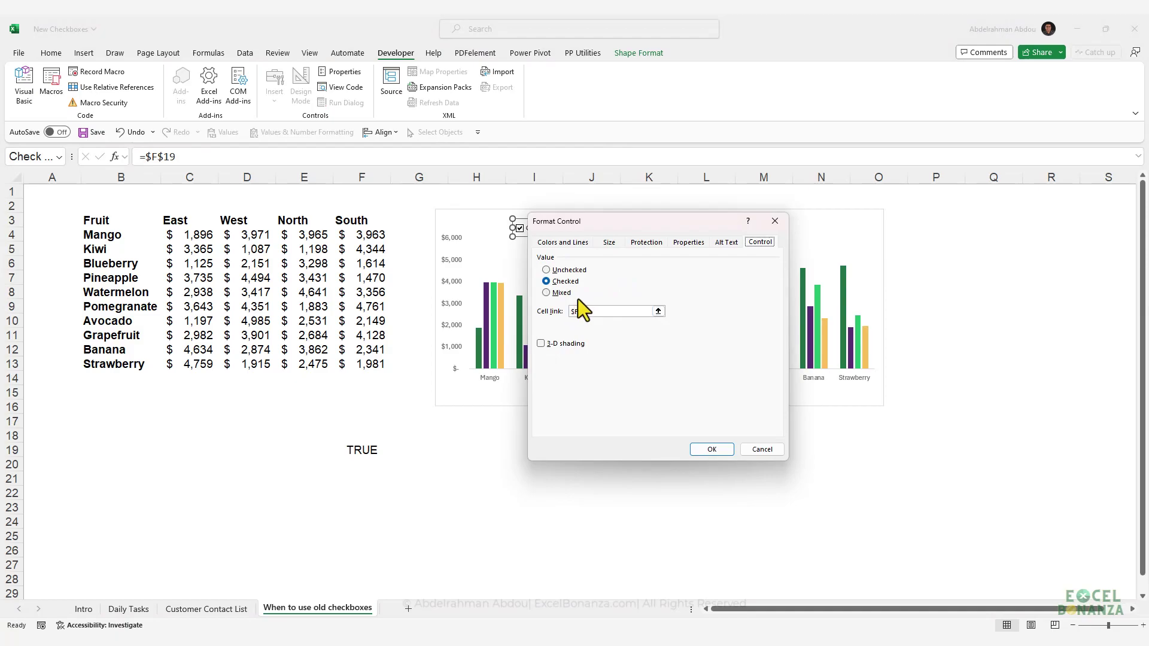
pyautogui.click(658, 311)
pyautogui.click(361, 450)
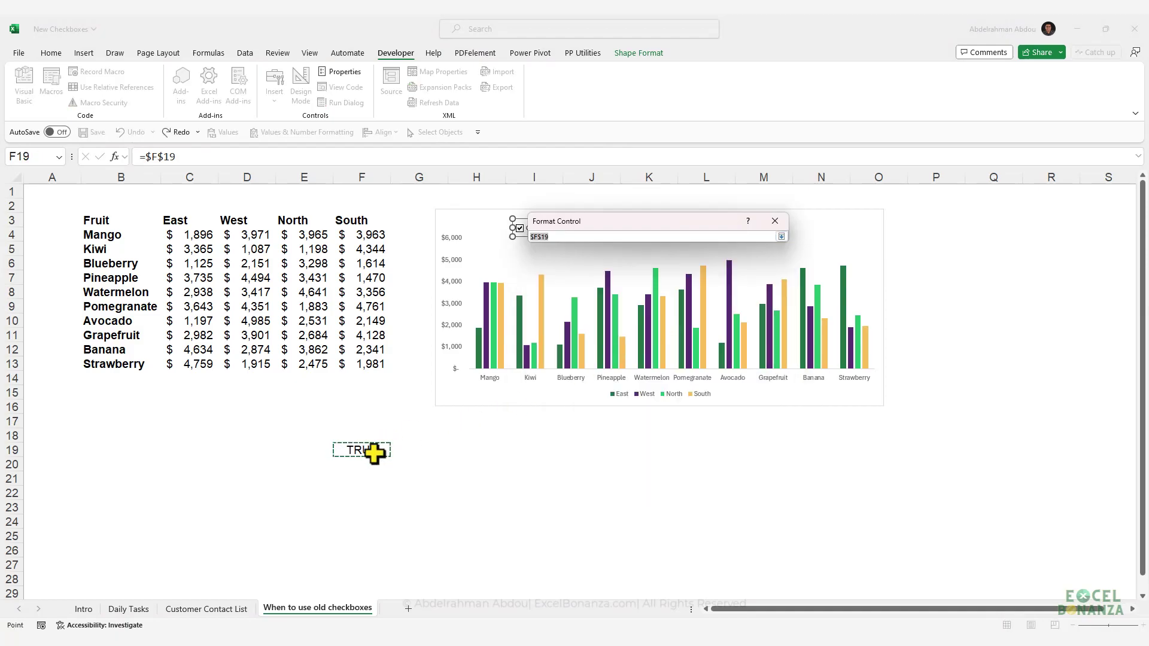
pyautogui.click(781, 236)
pyautogui.click(762, 451)
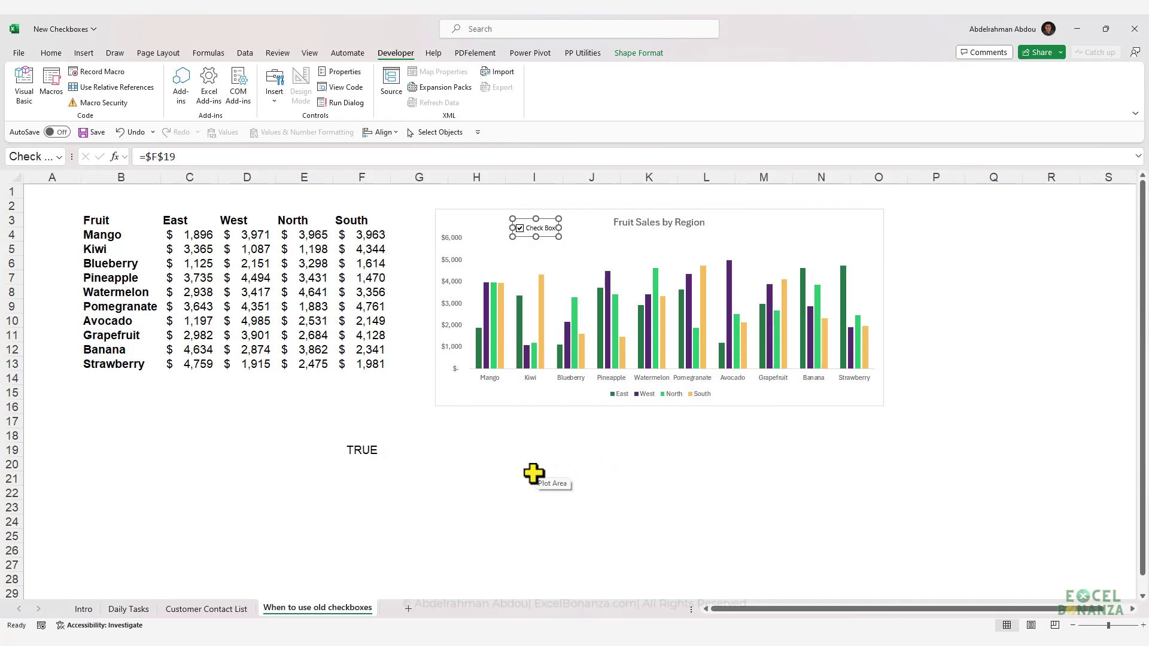
pyautogui.click(556, 450)
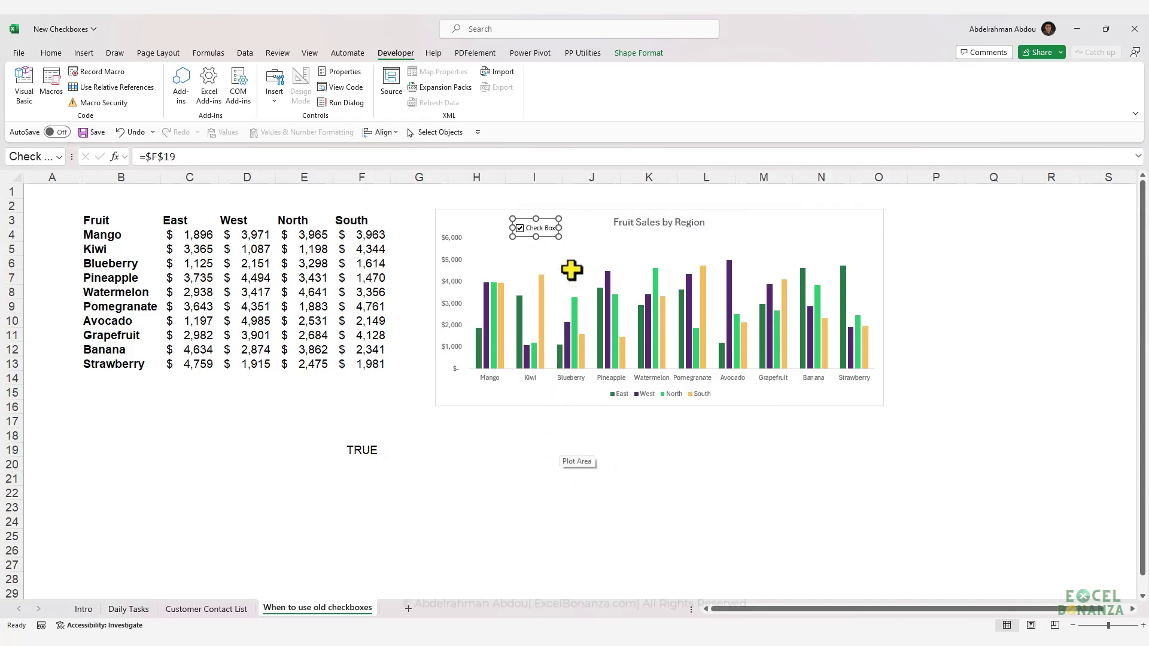
# Select Check Box 1 plus the Fruit Sales by Region chart and group them
pyautogui.click(583, 219)
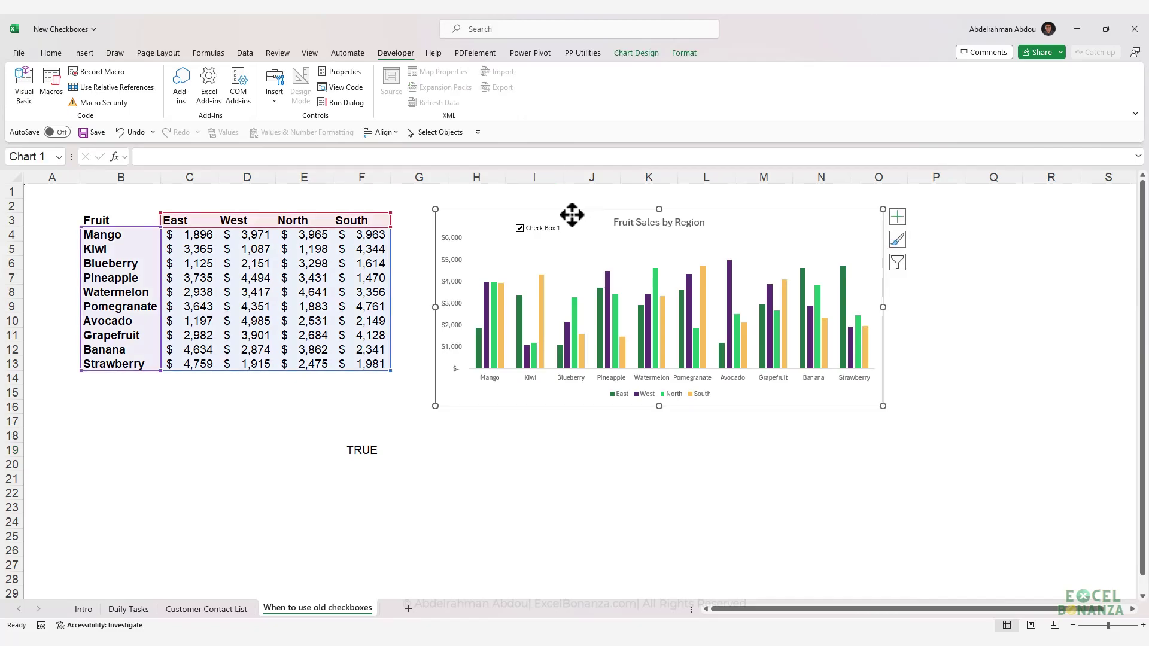
pyautogui.rightClick(531, 232)
pyautogui.press('Escape')
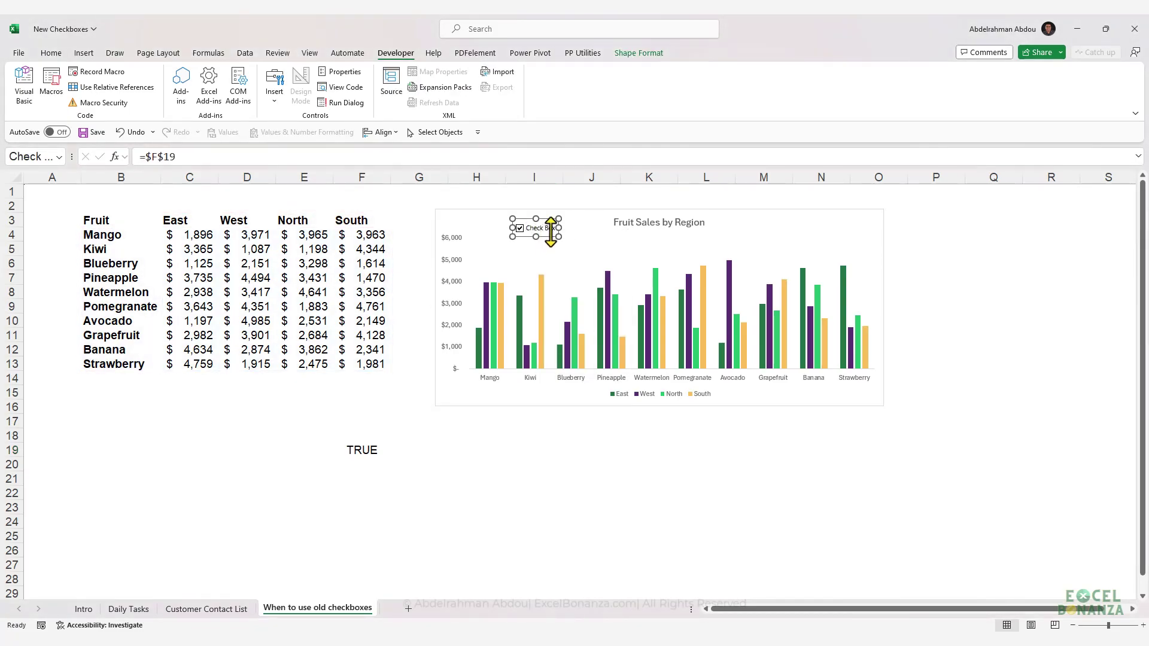
pyautogui.keyDown('ctrl'); pyautogui.click(585, 219); pyautogui.keyUp('ctrl')
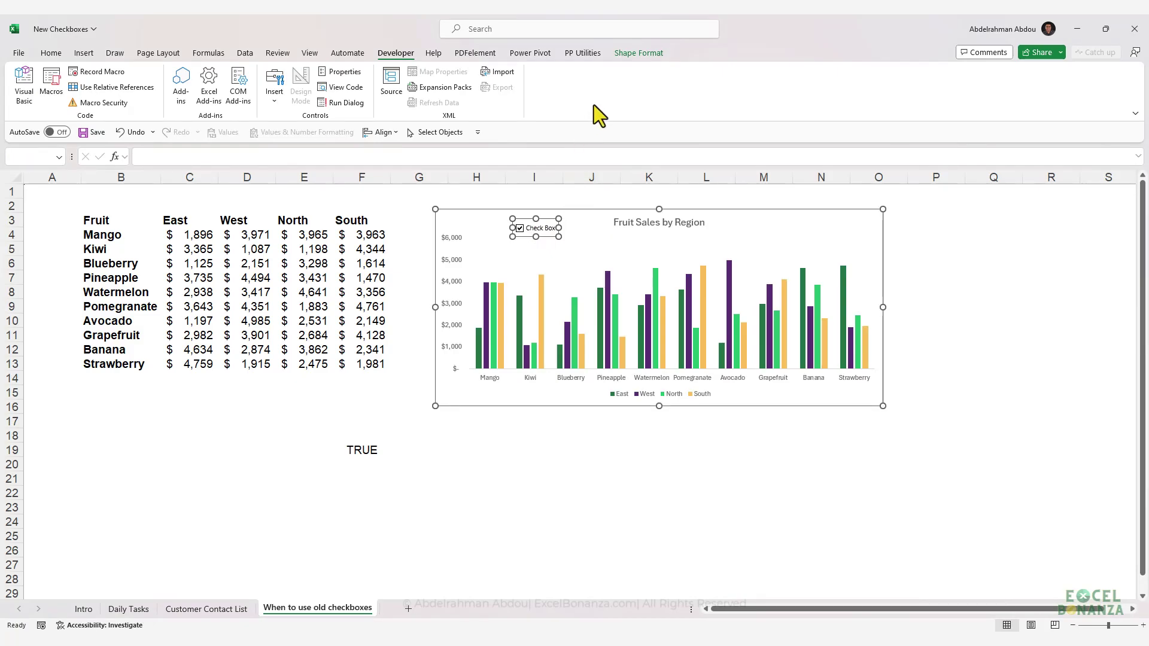
pyautogui.click(636, 56)
pyautogui.click(869, 106)
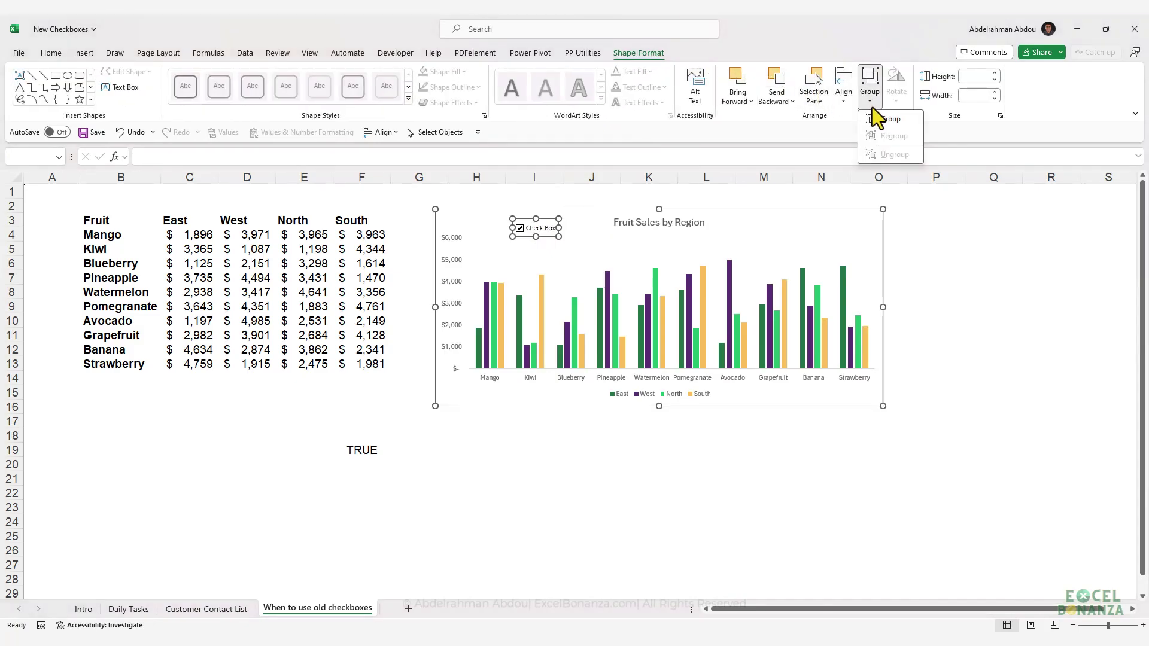
pyautogui.click(875, 116)
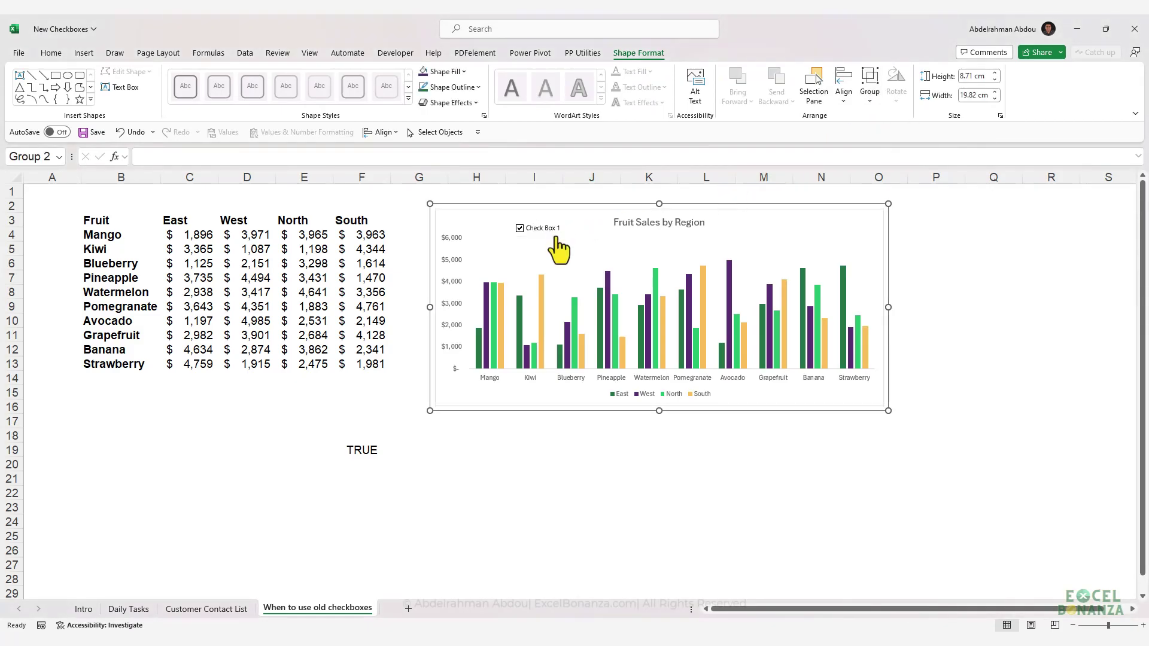